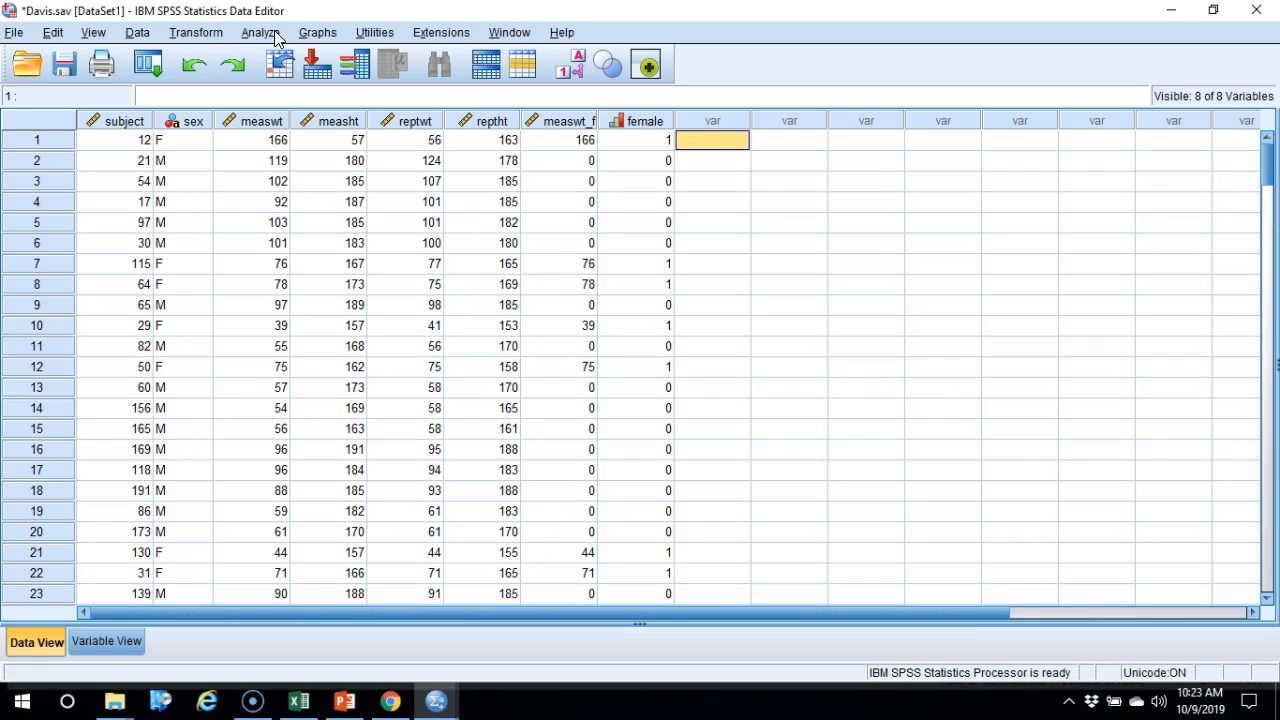
Start a linear regression with reptwt as the dependent variable
click(276, 36)
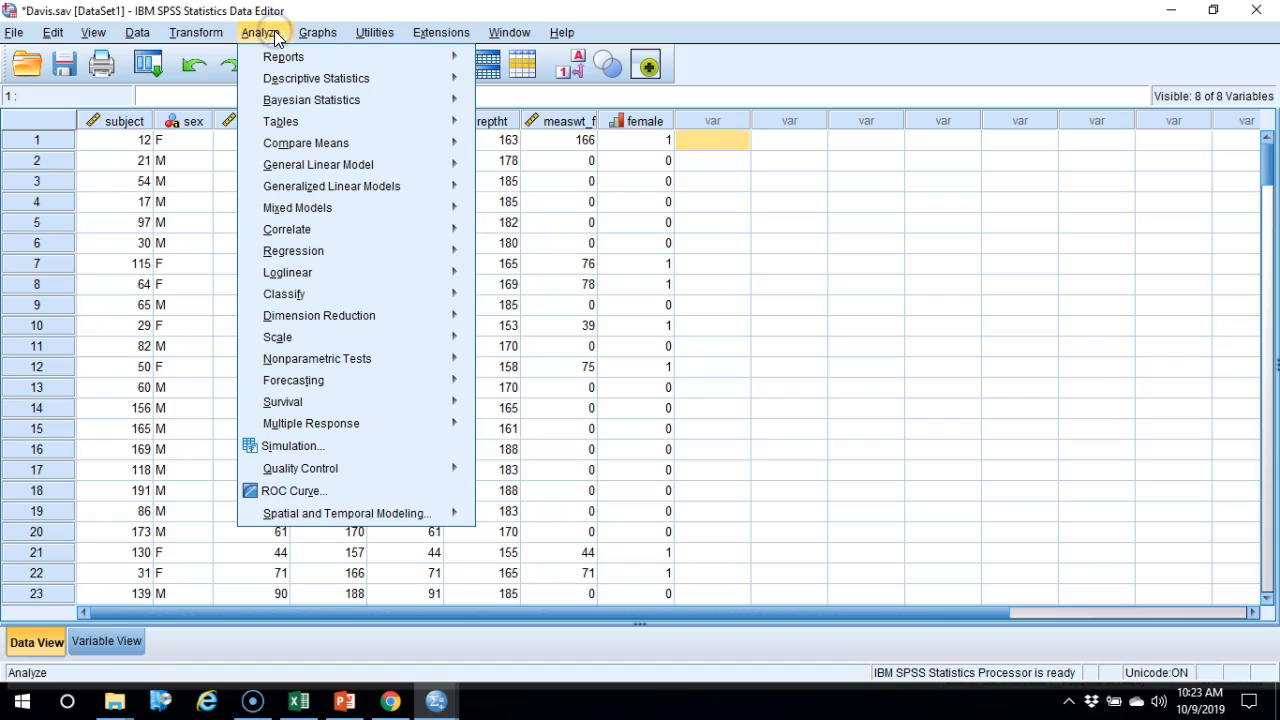
mouse_move(334, 258)
click(518, 279)
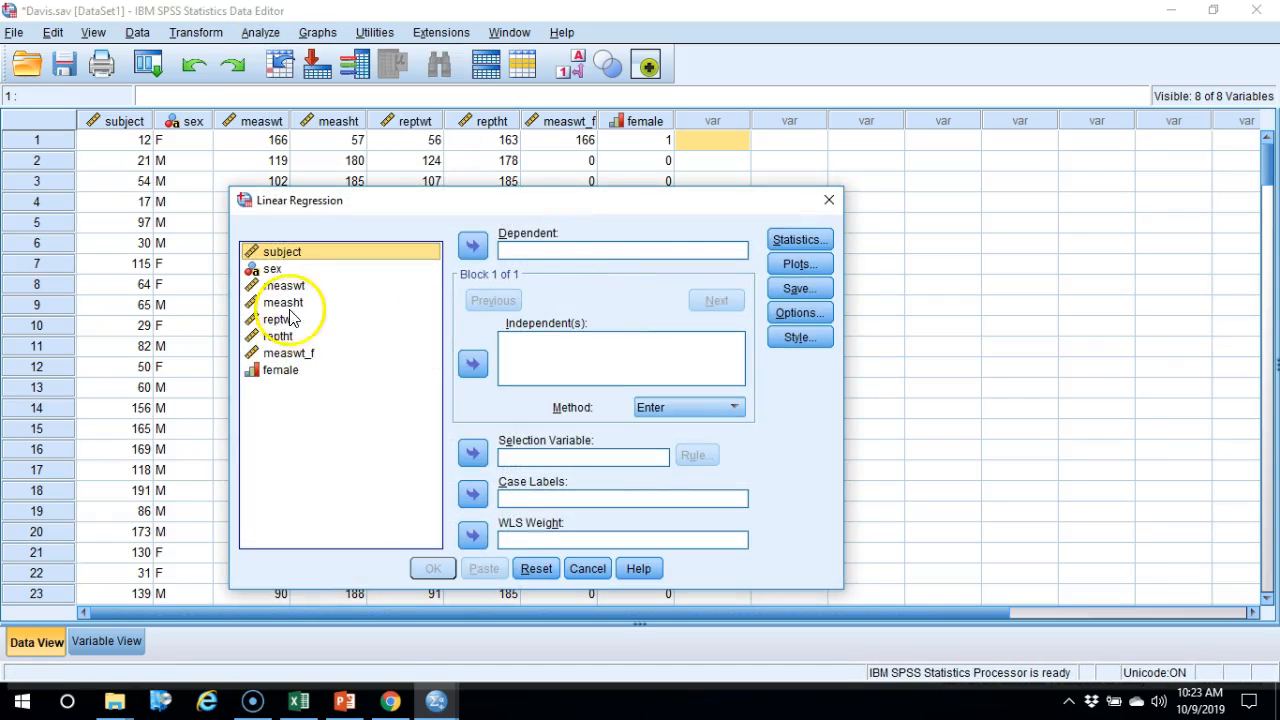
click(288, 320)
click(473, 246)
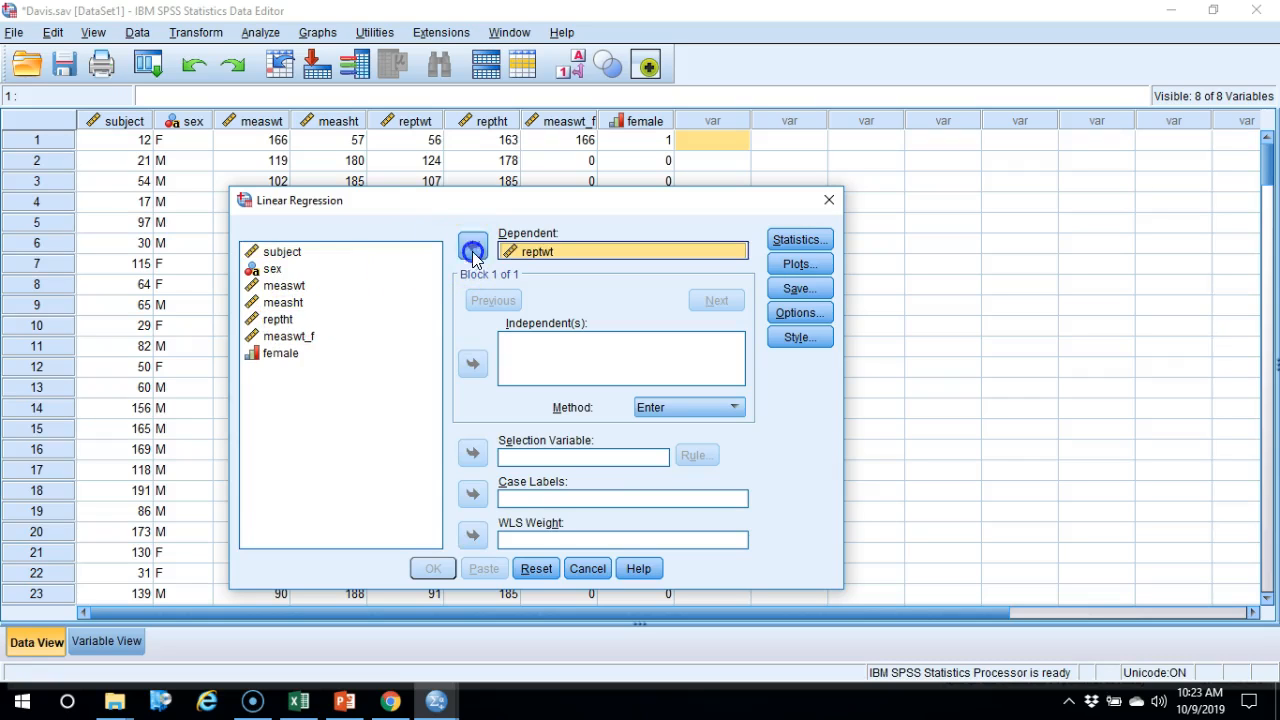
Add measwt, female and measwt_f as the independent variables of the regression
click(284, 286)
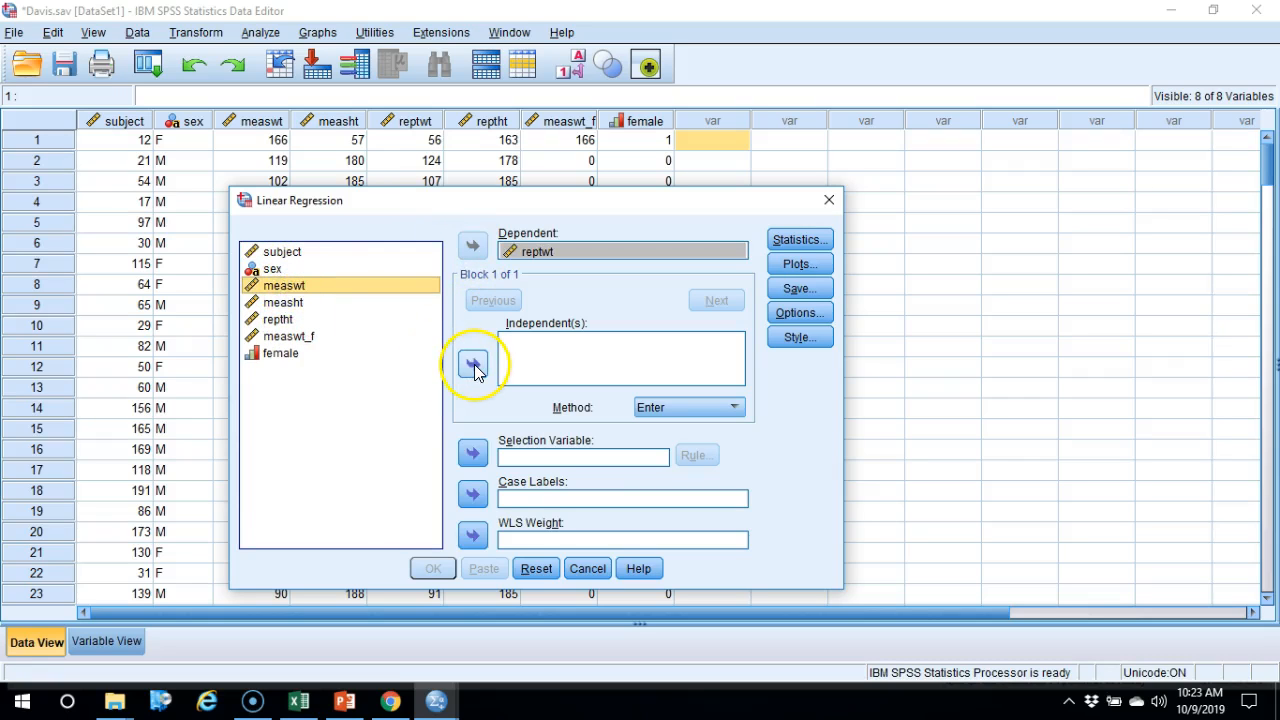
click(474, 366)
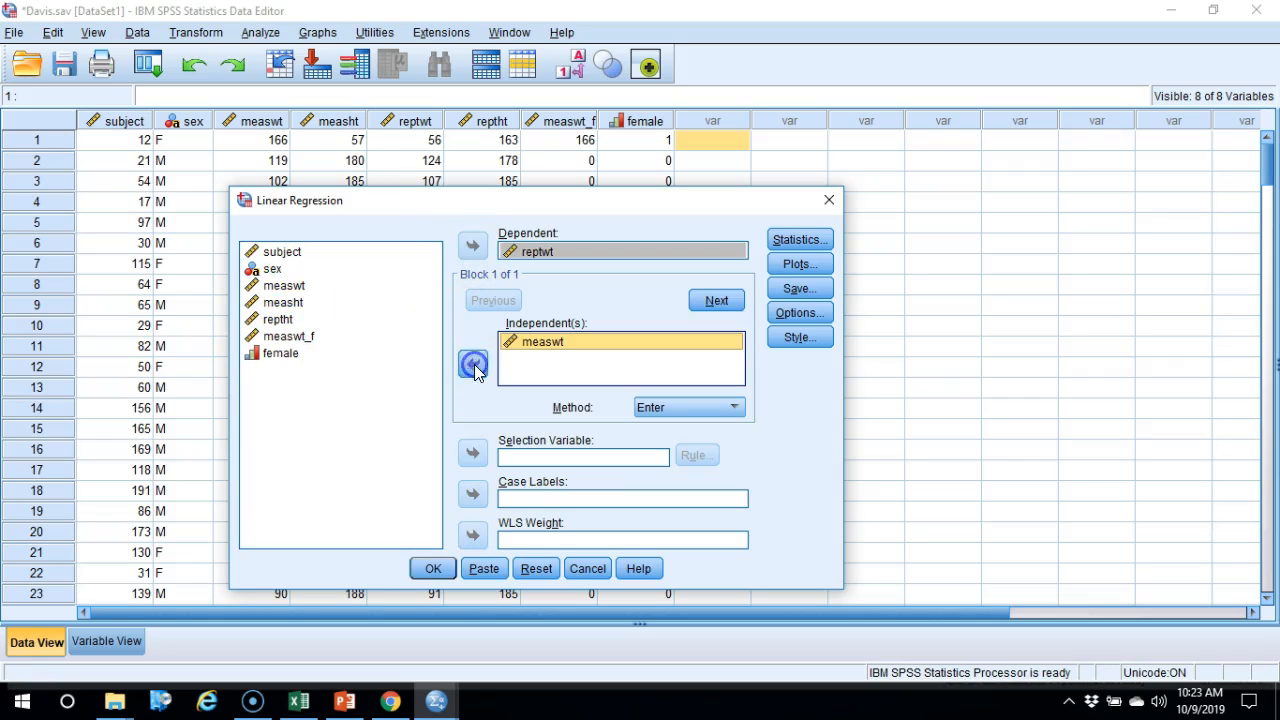
click(278, 360)
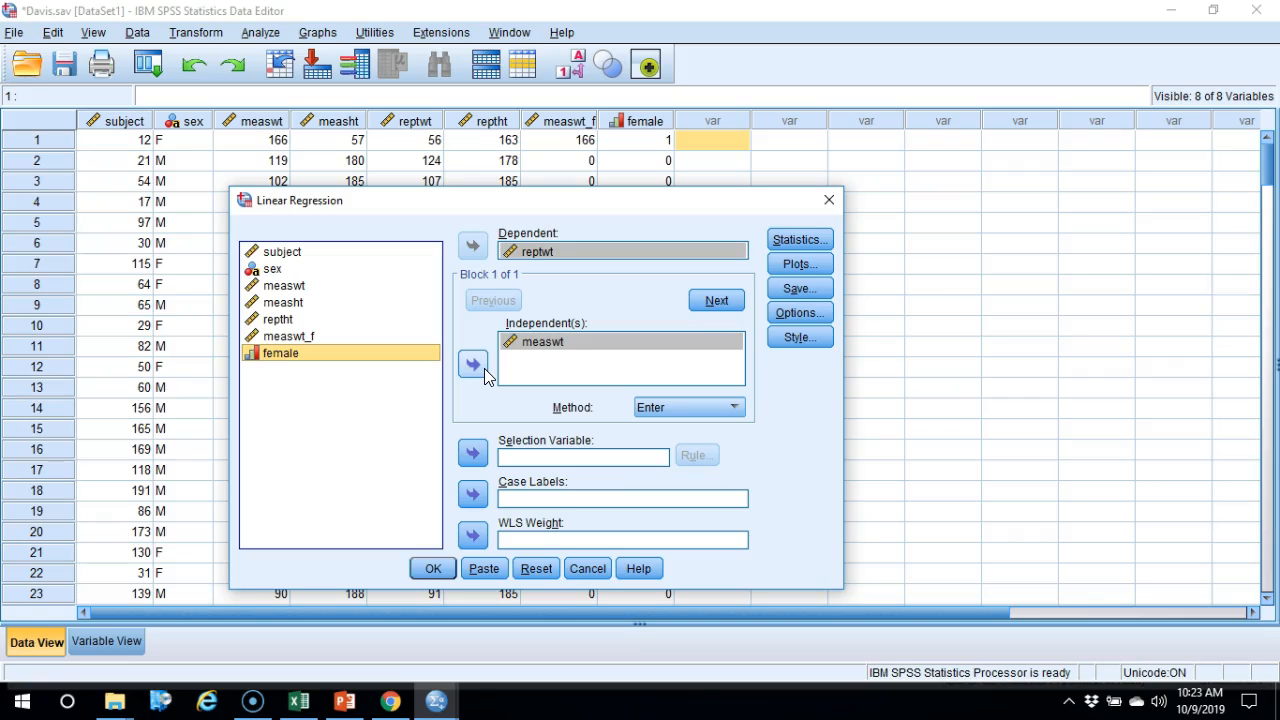
click(474, 366)
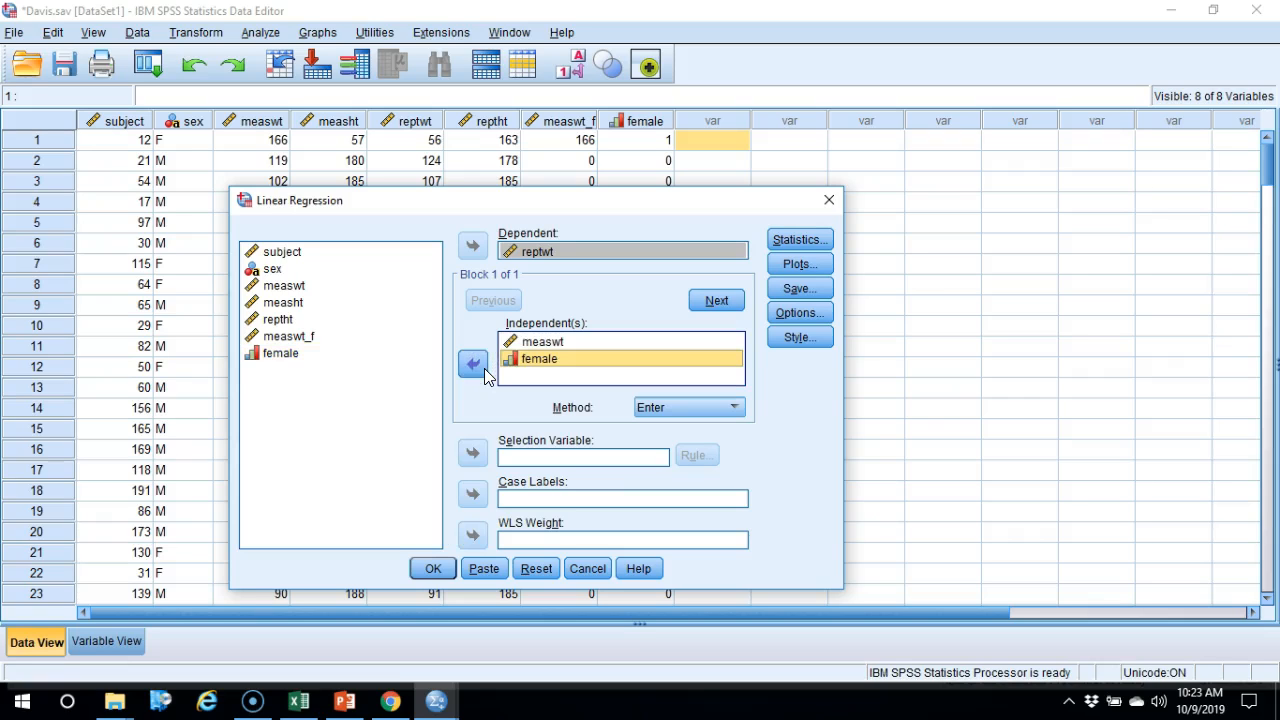
click(293, 338)
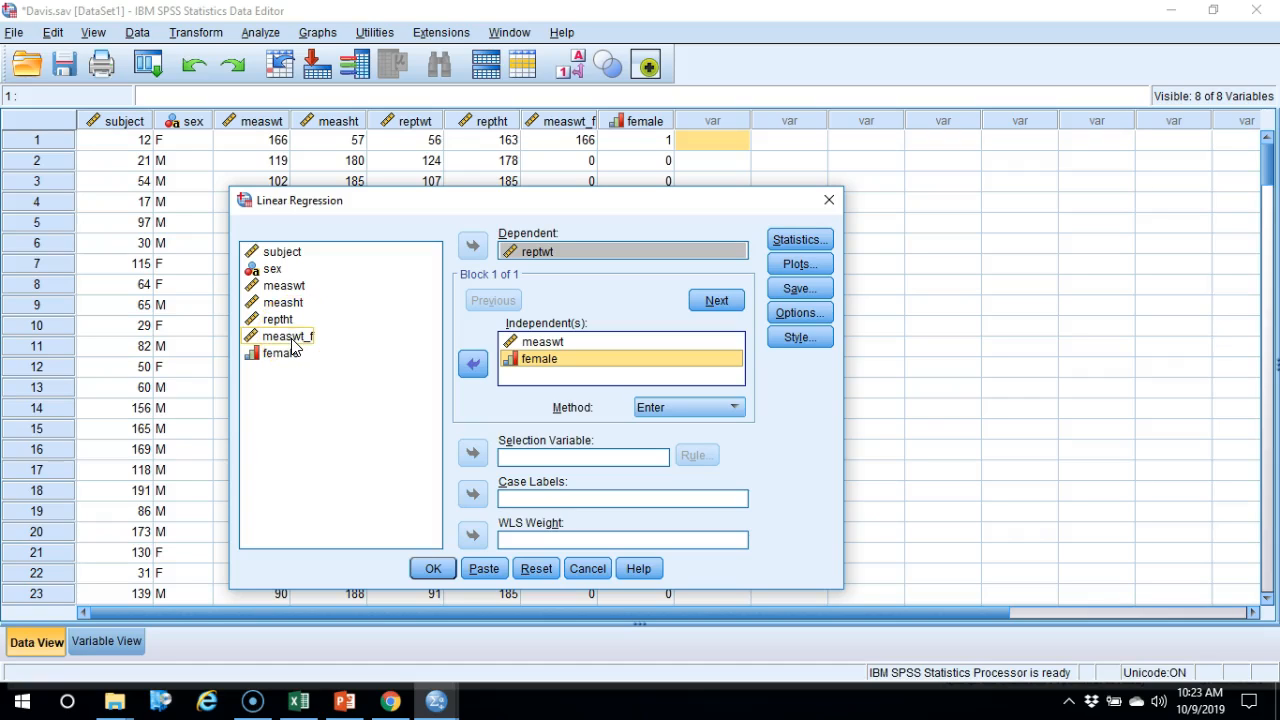
click(293, 338)
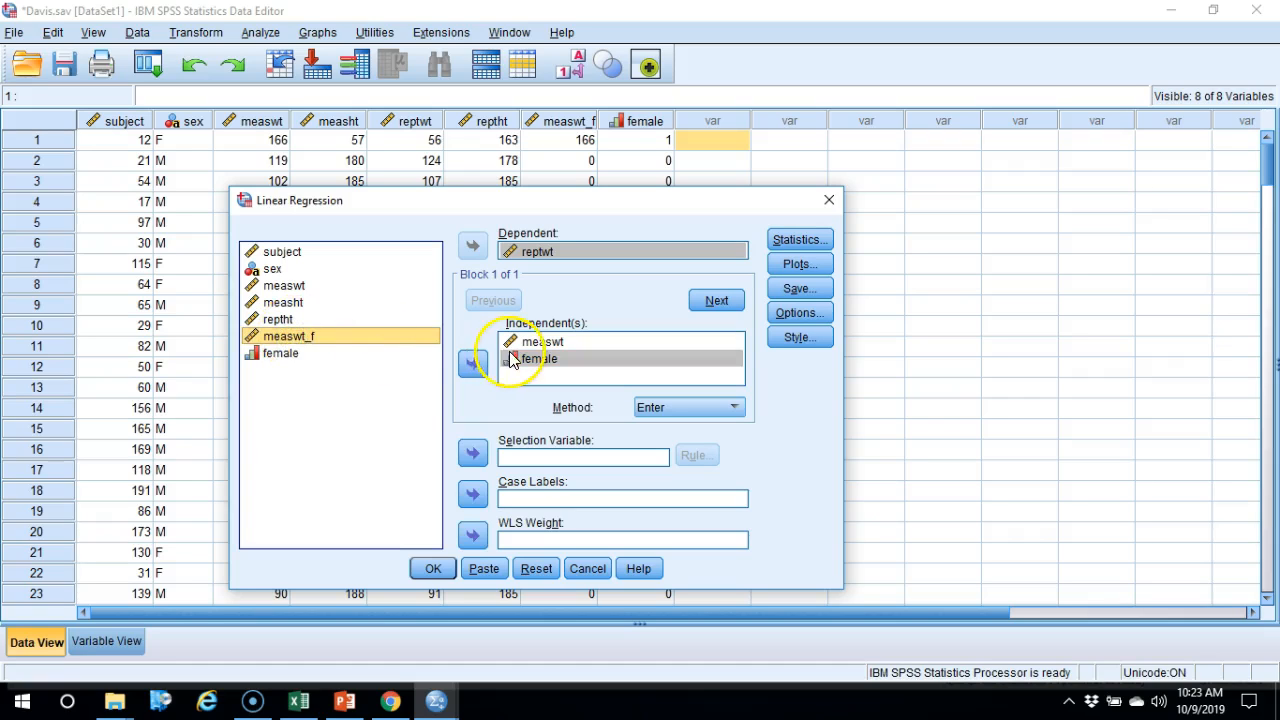
click(472, 366)
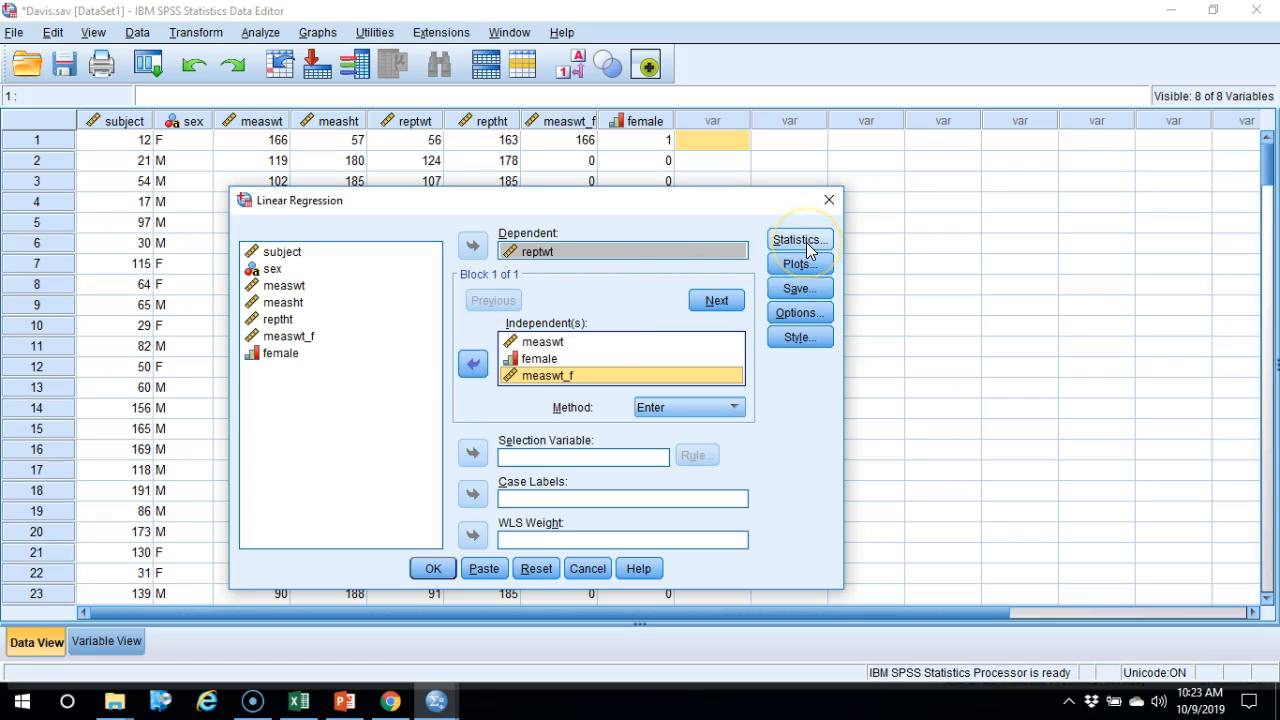
Choose to save studentized residuals, Cook's distances and leverage values, and run the regression
click(798, 296)
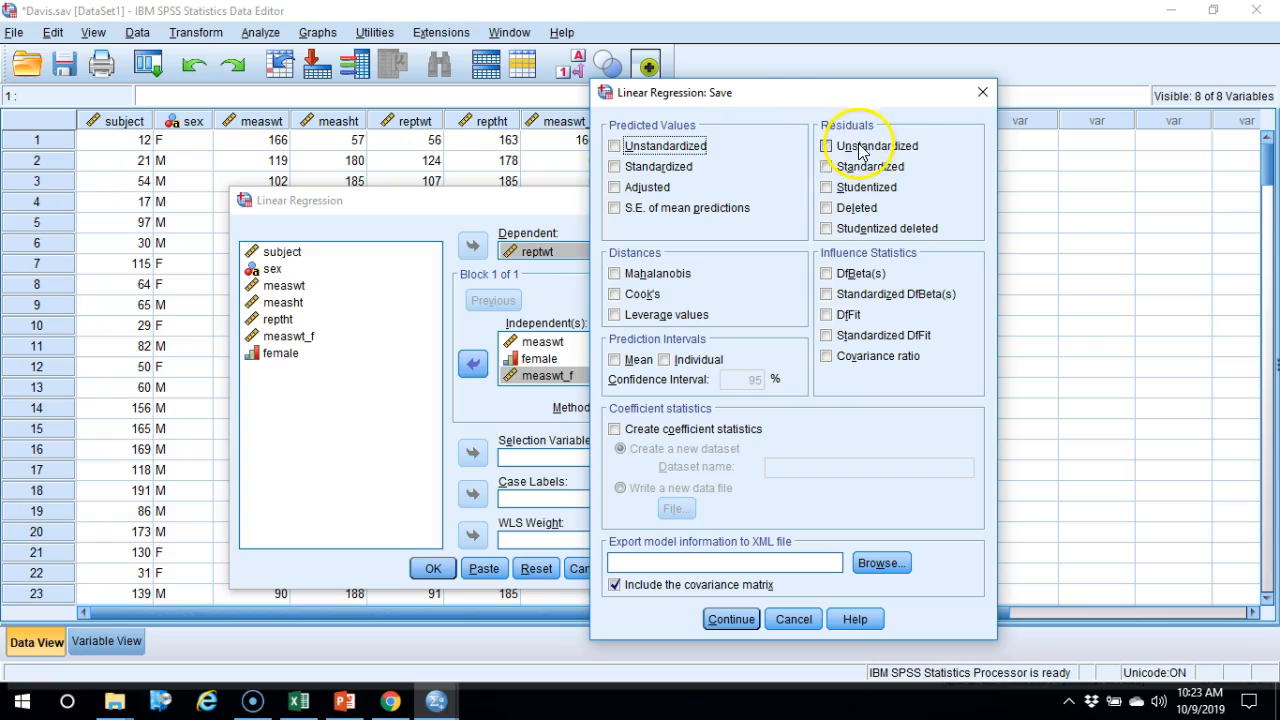
click(850, 193)
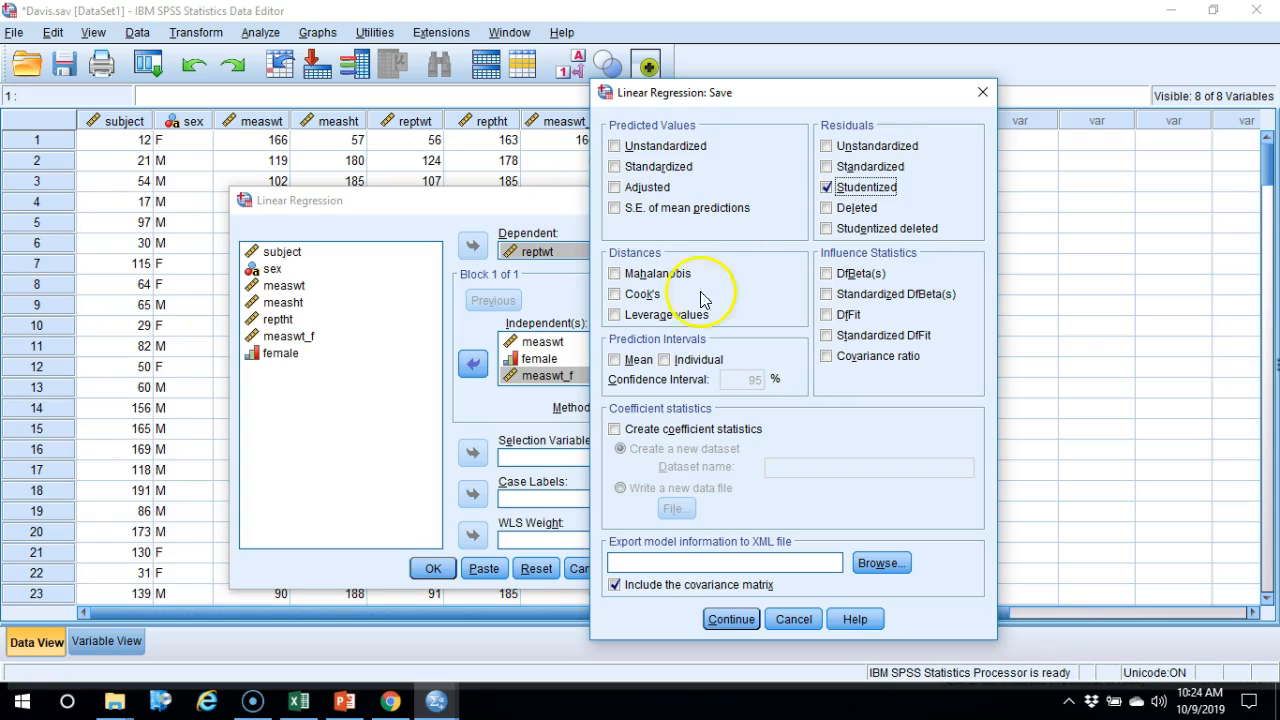
click(647, 318)
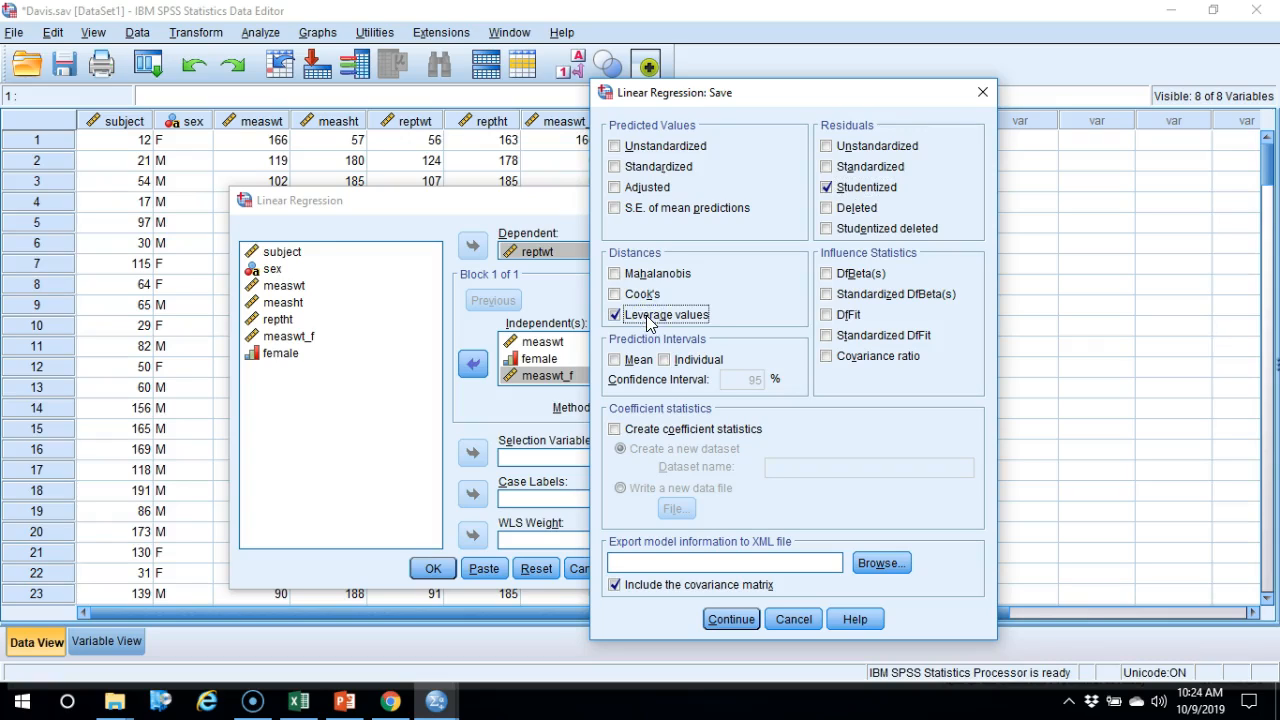
click(640, 296)
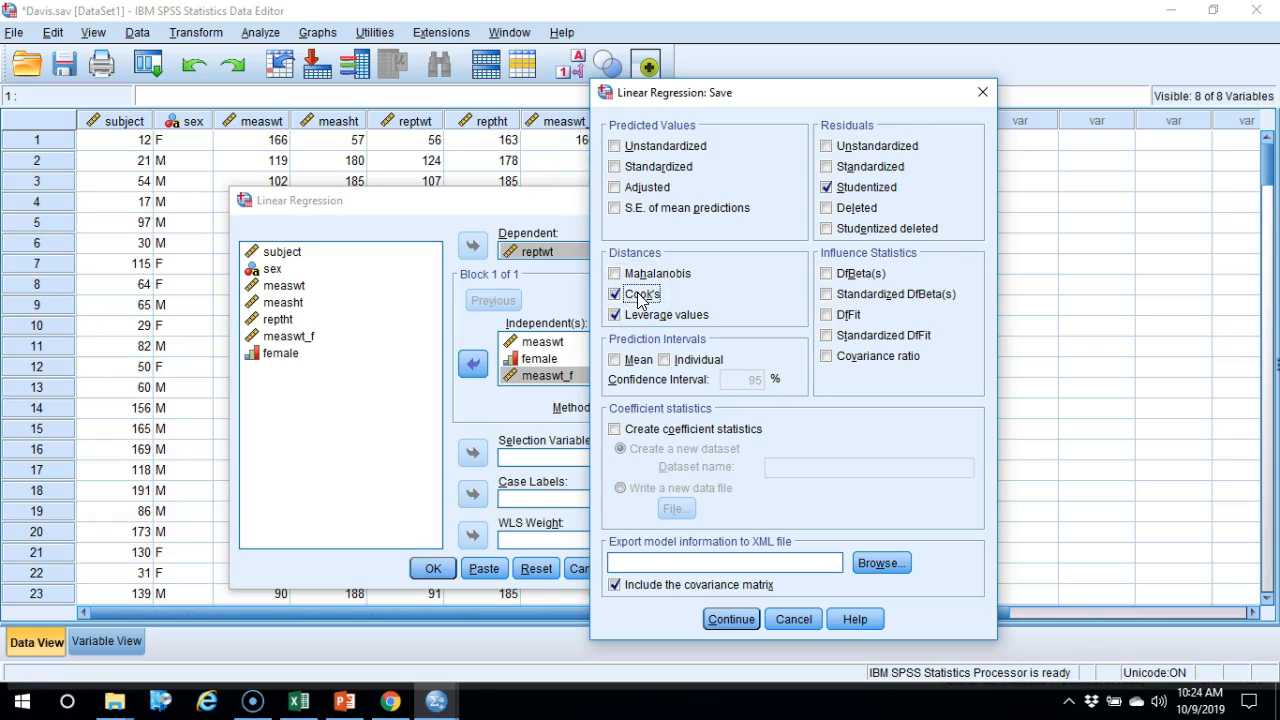
click(717, 622)
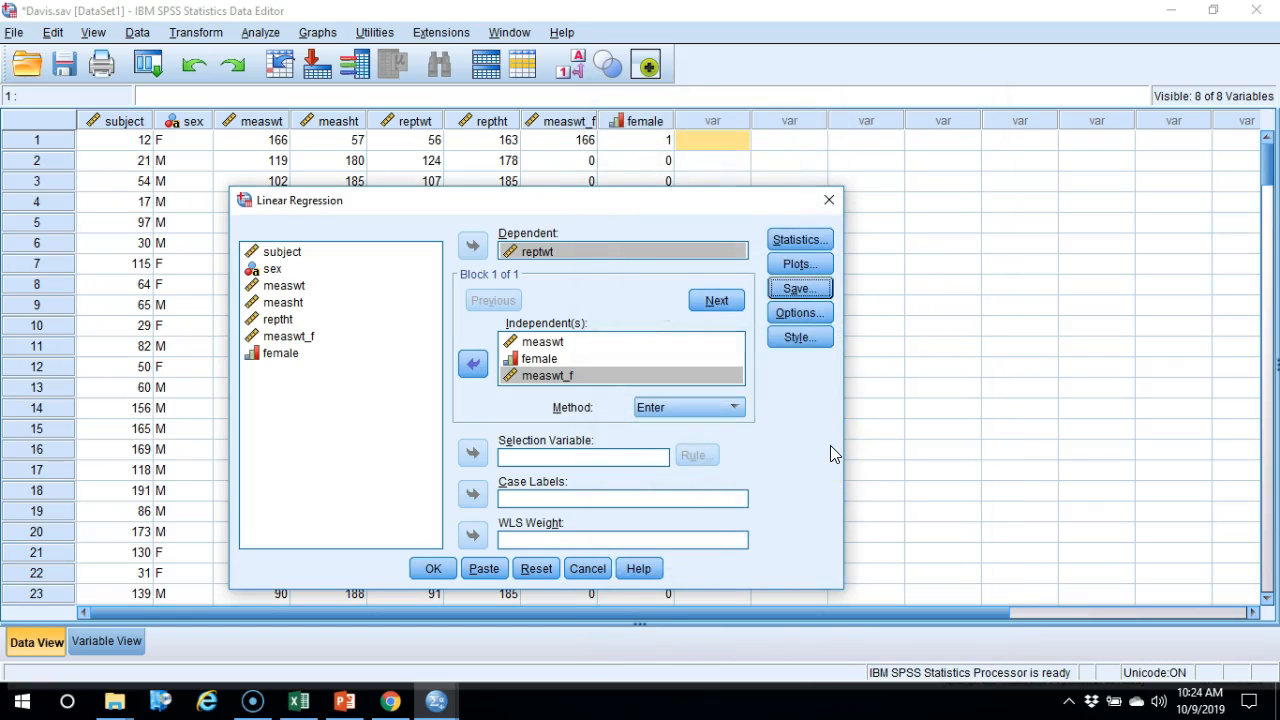
click(428, 568)
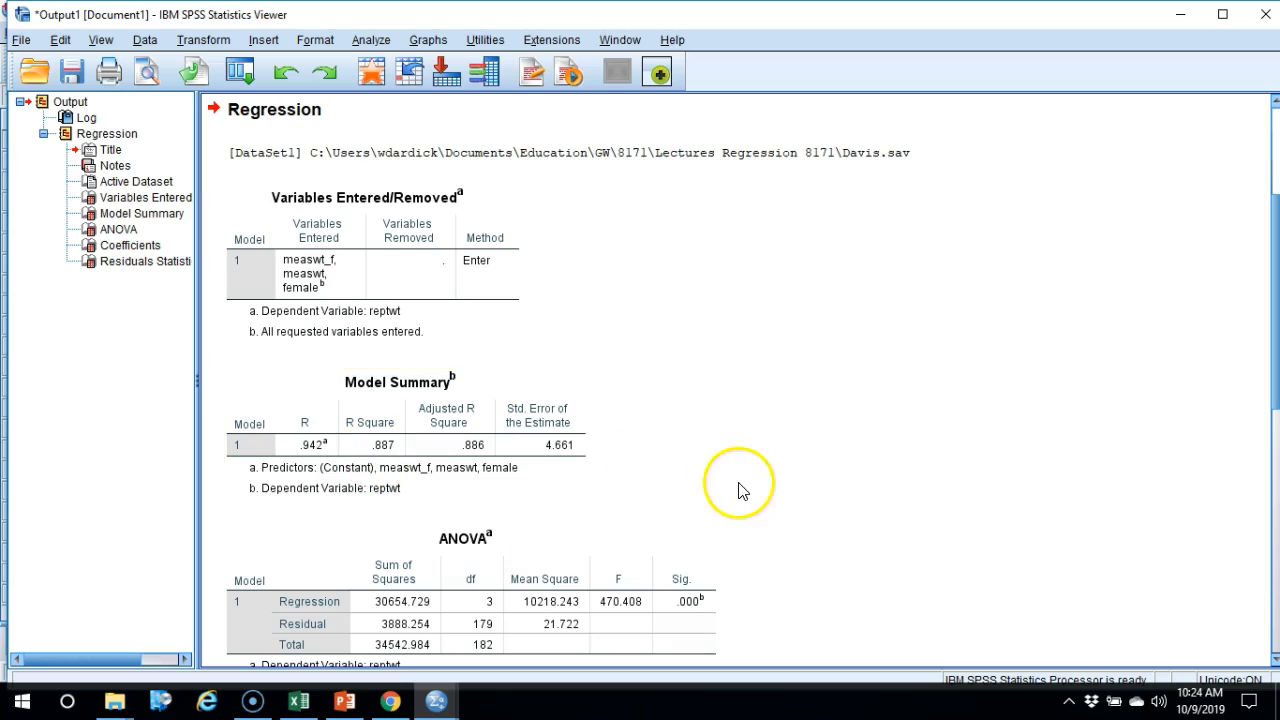
Examine the coefficients of measwt, female and measwt_f in the regression output
drag(1274, 365, 1274, 503)
click(725, 430)
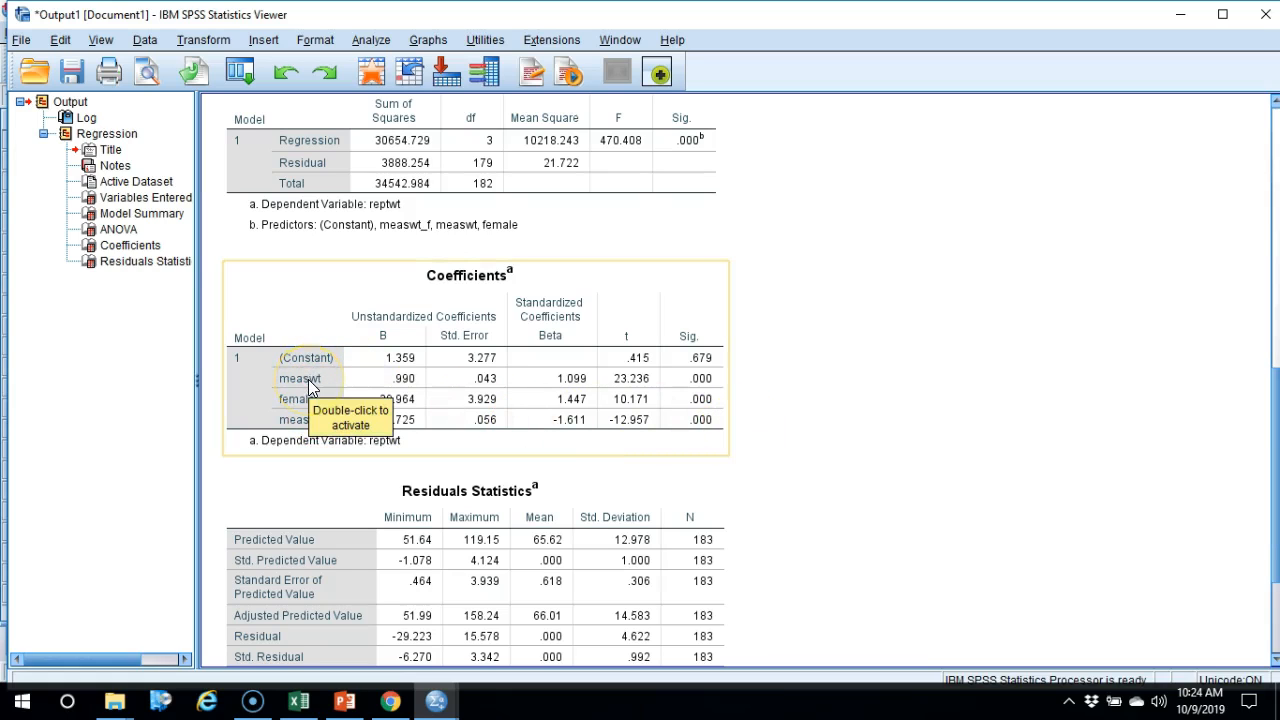
click(303, 410)
click(828, 416)
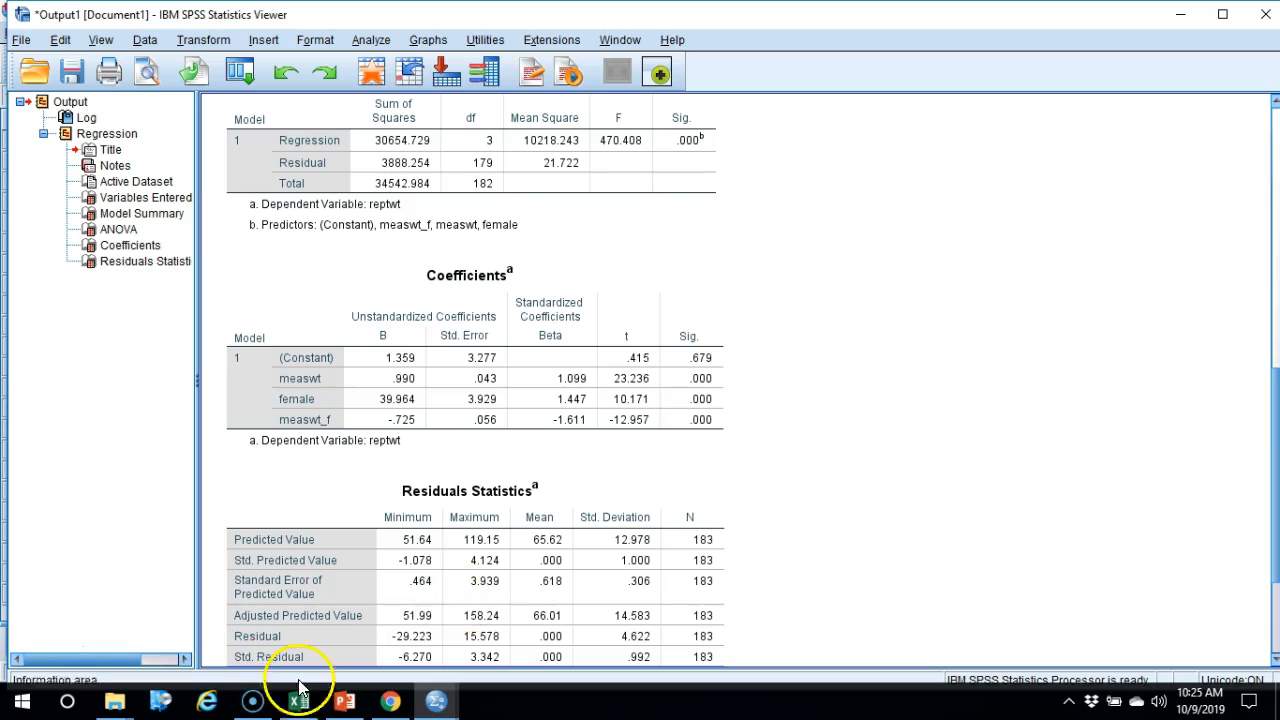
Return to the Davis.sav data and sort the cases by studentized residual SRE_1 in descending order
mouse_move(436, 700)
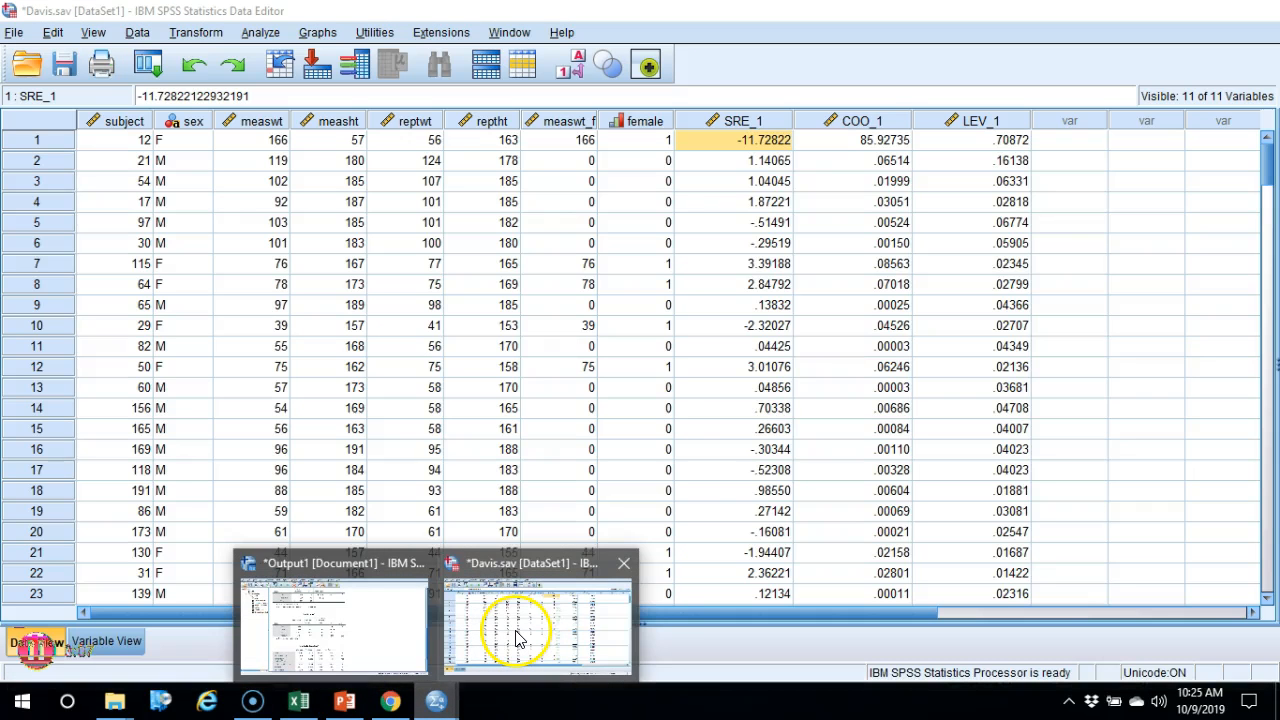
click(516, 633)
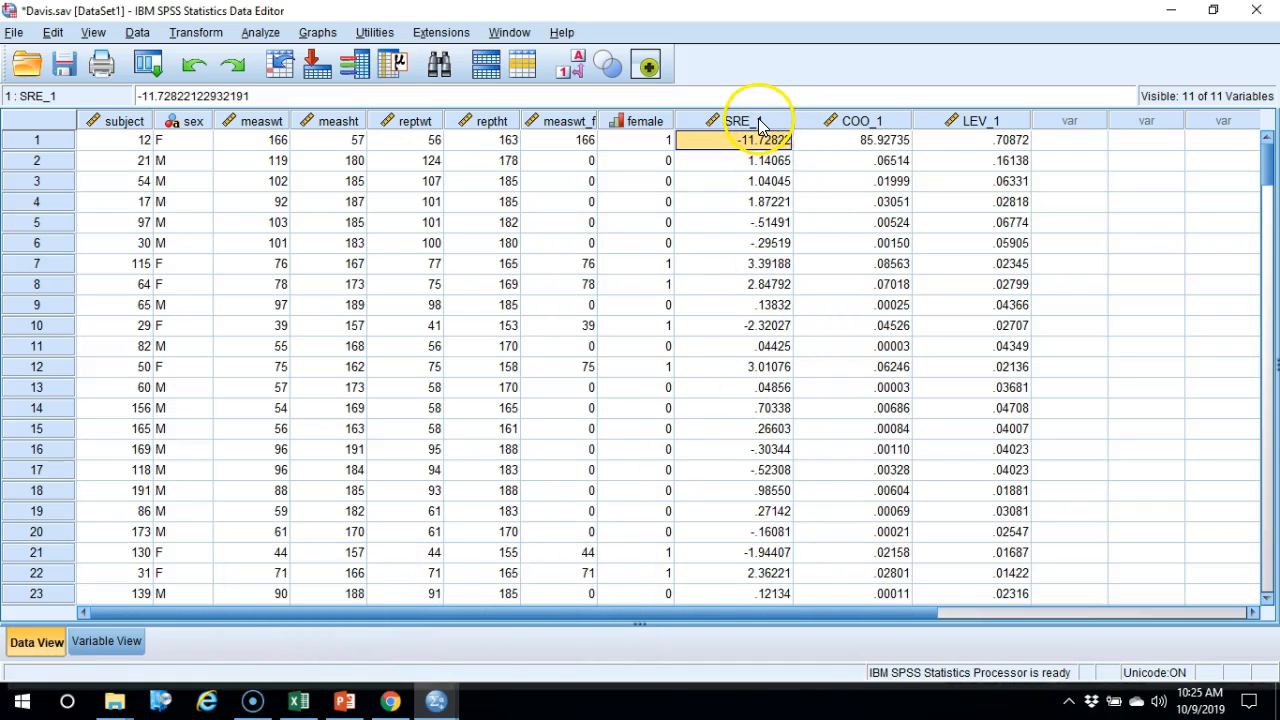
mouse_move(757, 118)
click(757, 118)
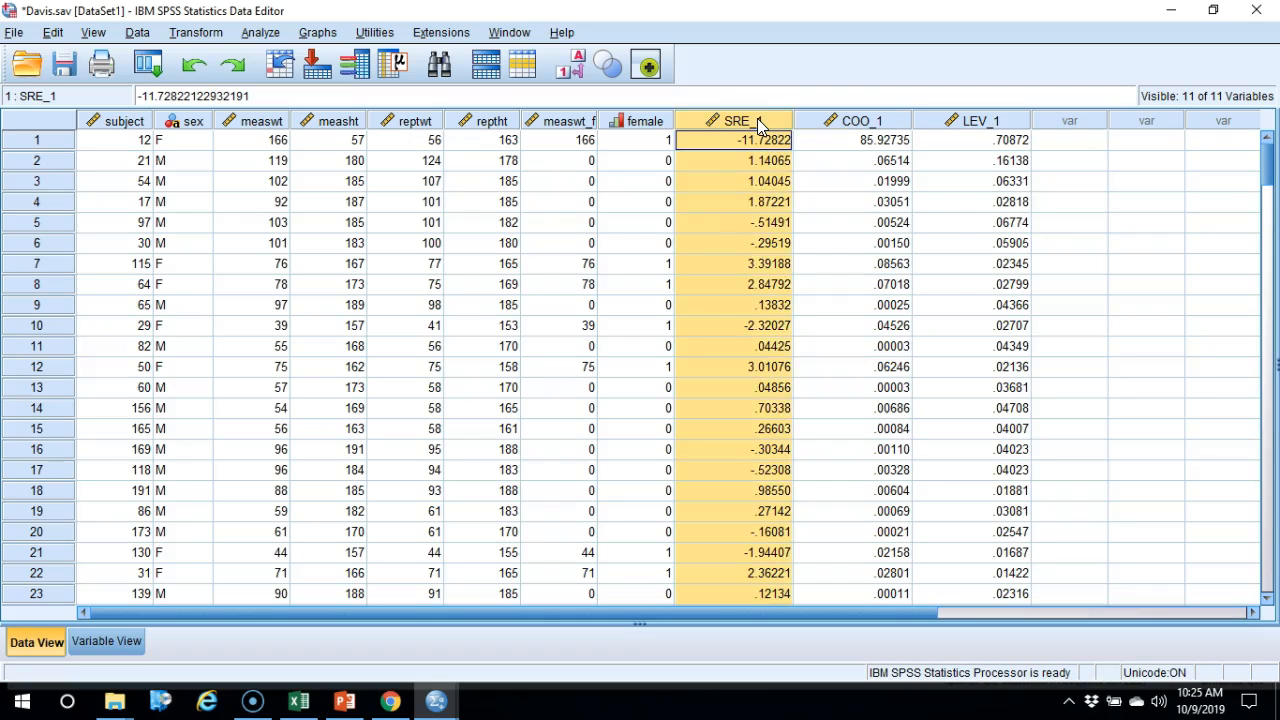
right_click(757, 118)
click(852, 322)
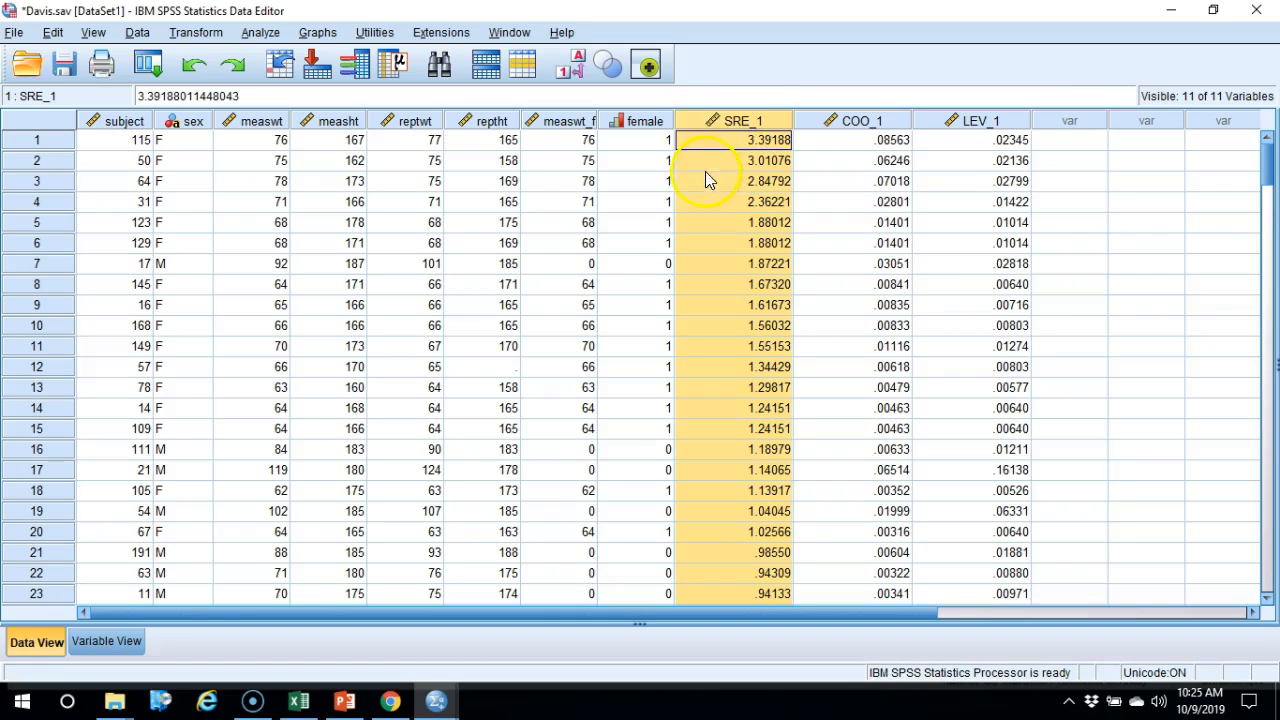
Sort the cases by SRE_1 in ascending order to inspect the most negative studentized residuals
right_click(715, 122)
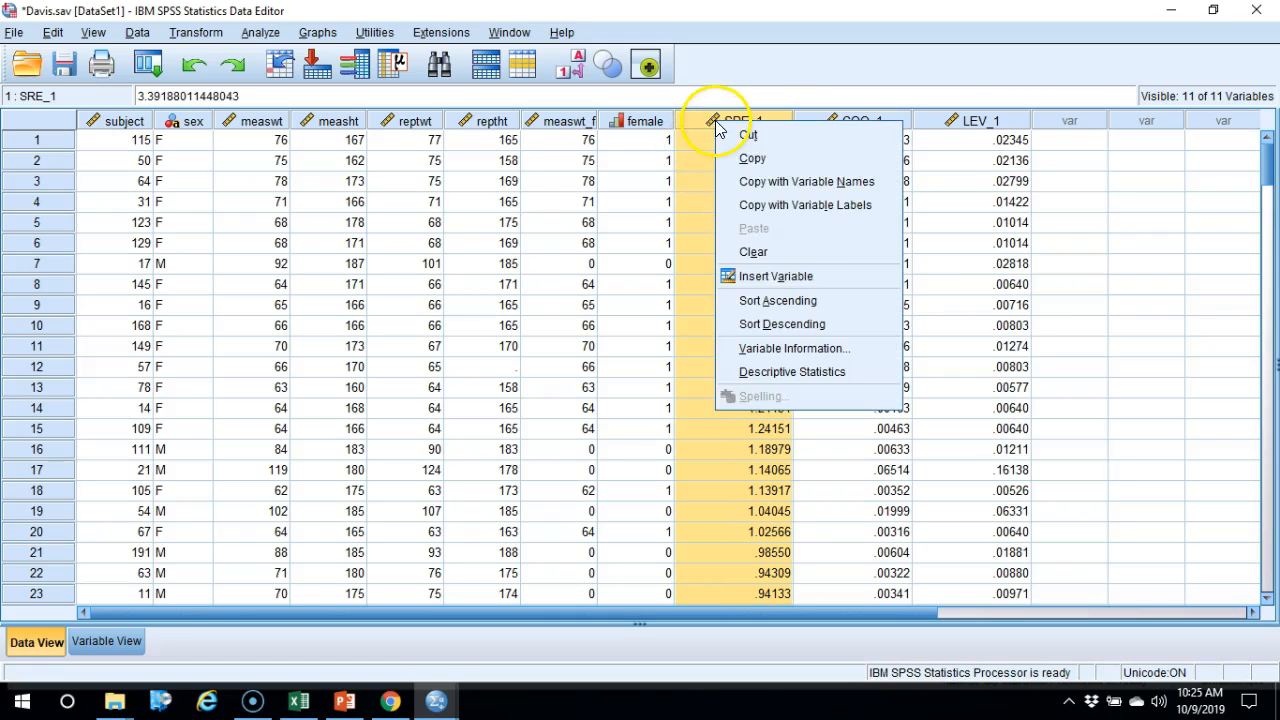
click(816, 301)
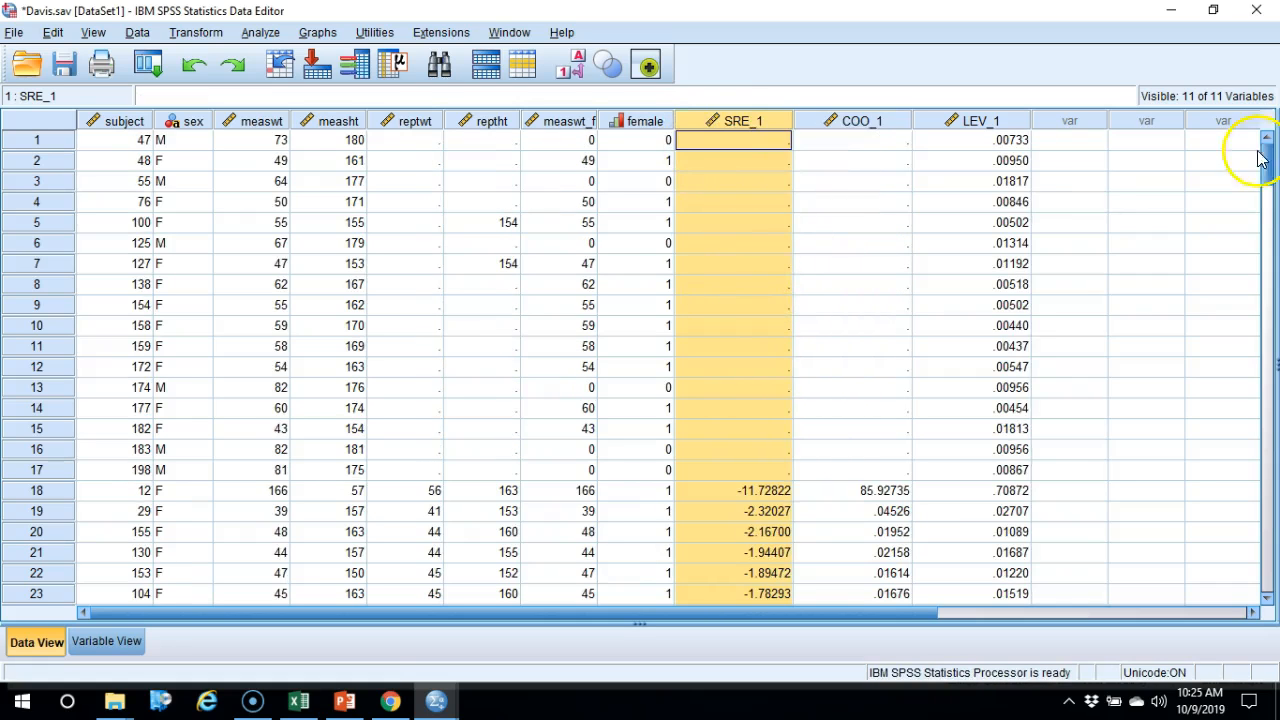
drag(1268, 160, 1272, 110)
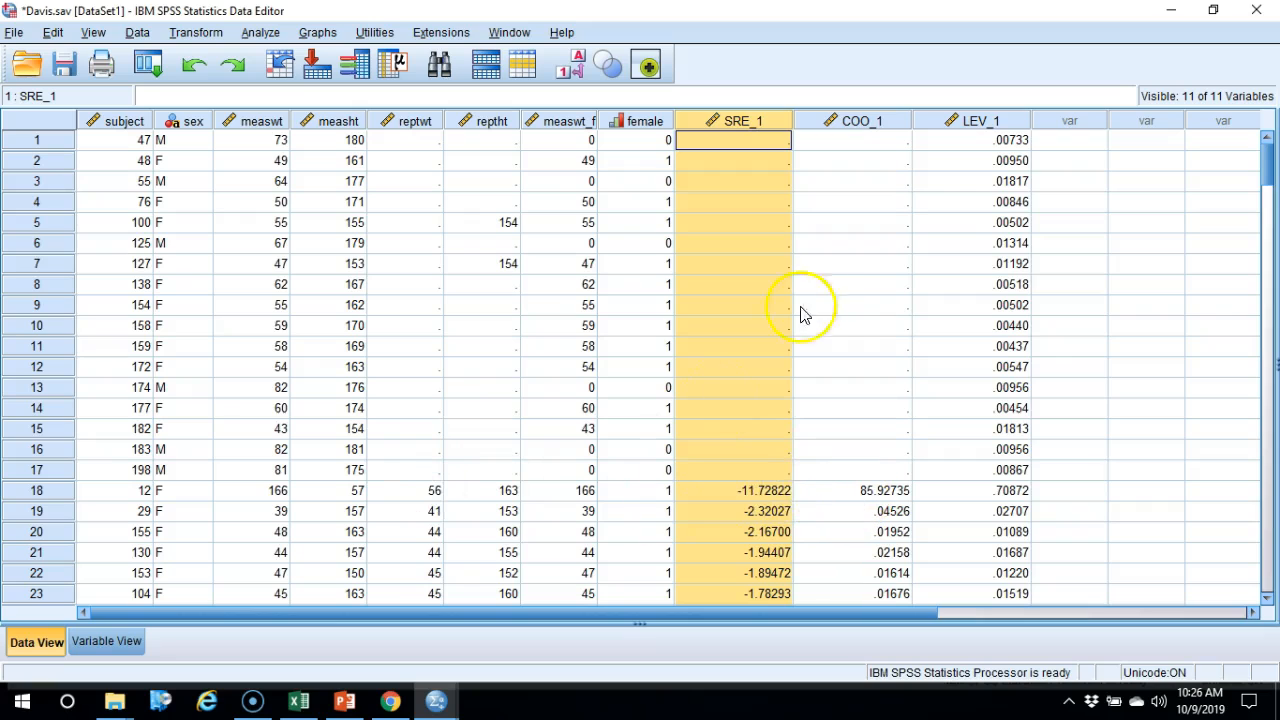
Sort the cases by Cook's distance COO_1 in descending order and look through the values
click(845, 123)
right_click(845, 125)
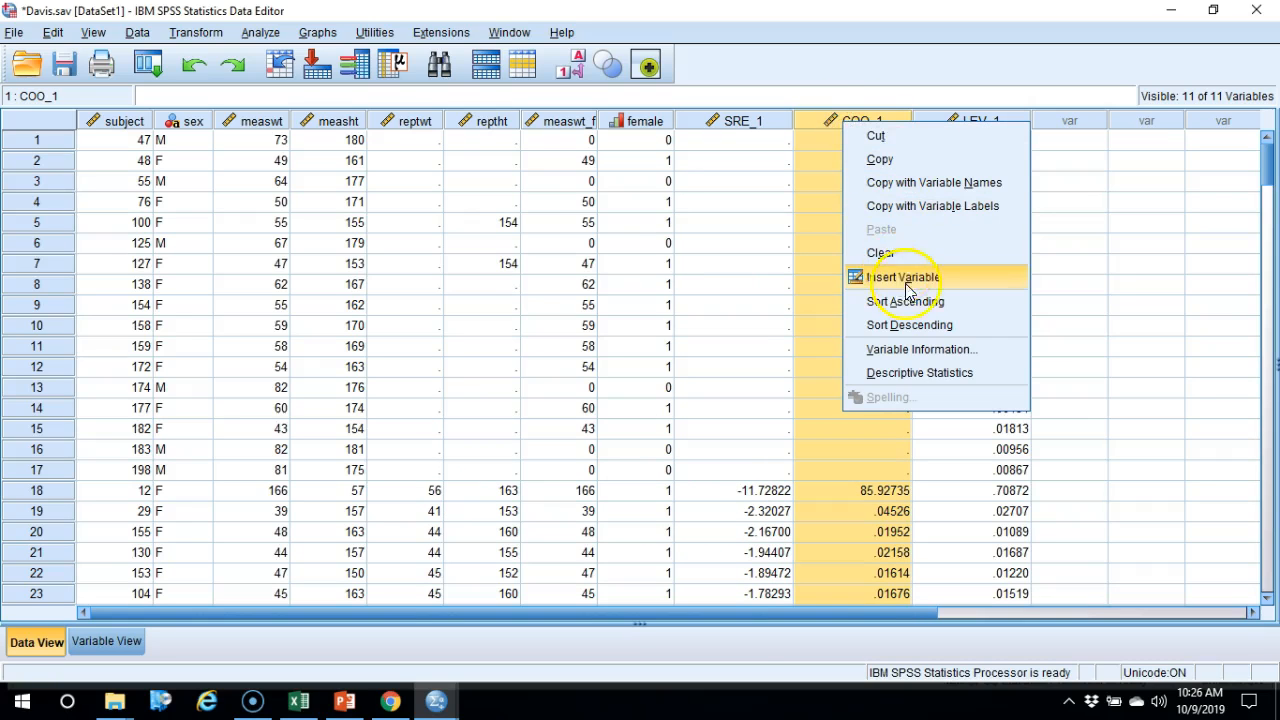
click(916, 324)
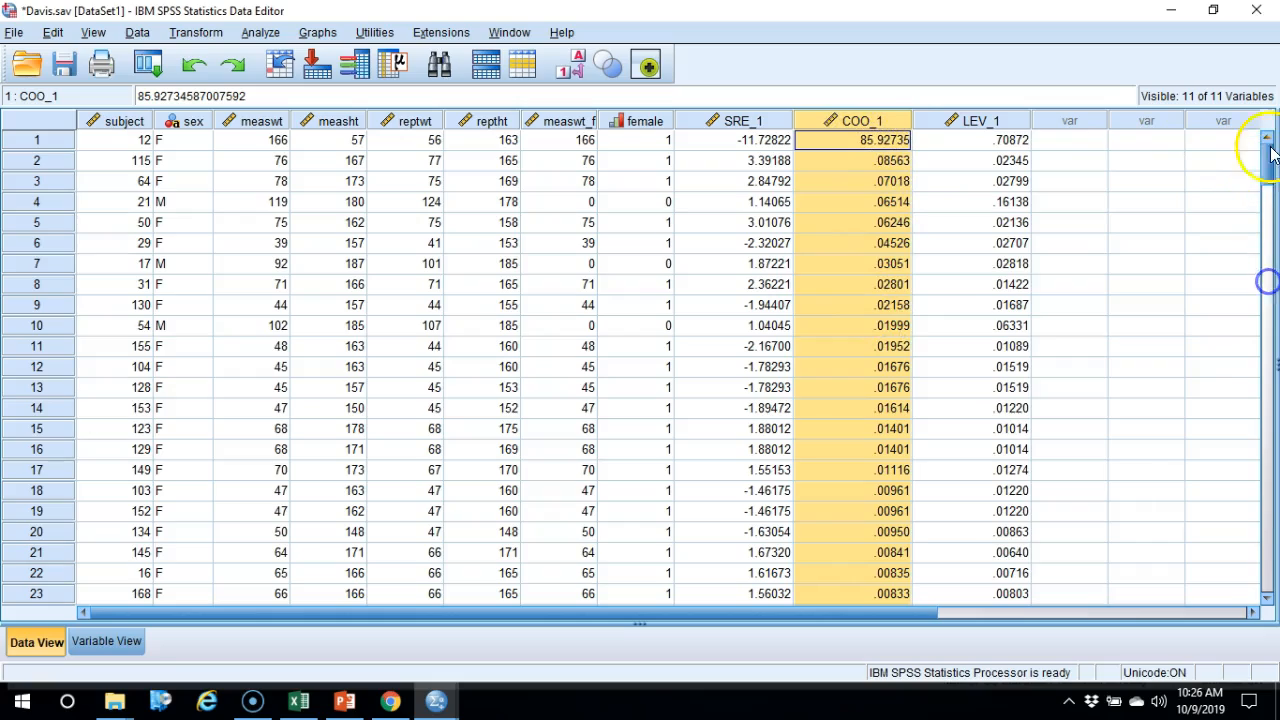
mouse_move(1272, 150)
mouse_down()
mouse_move(1267, 517)
mouse_move(1272, 130)
mouse_up()
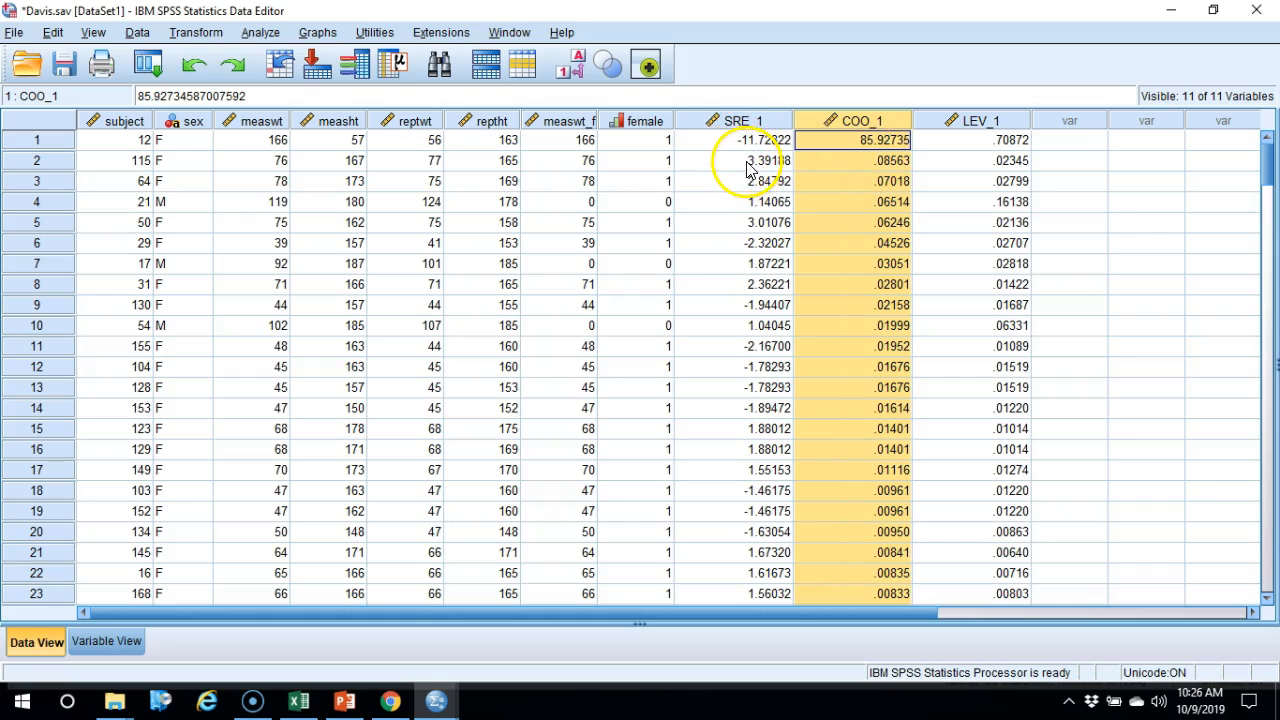
Sort the cases by leverage LEV_1 in descending order and select the whole first case
click(979, 122)
right_click(979, 124)
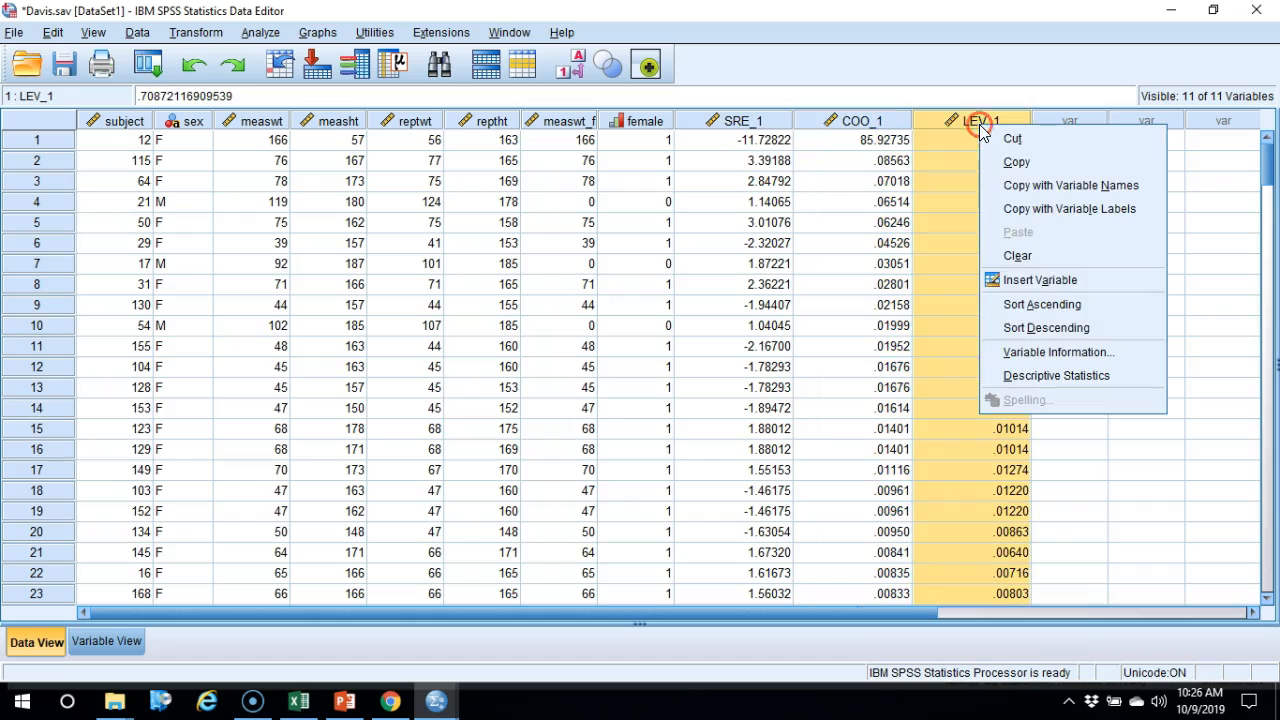
click(1050, 328)
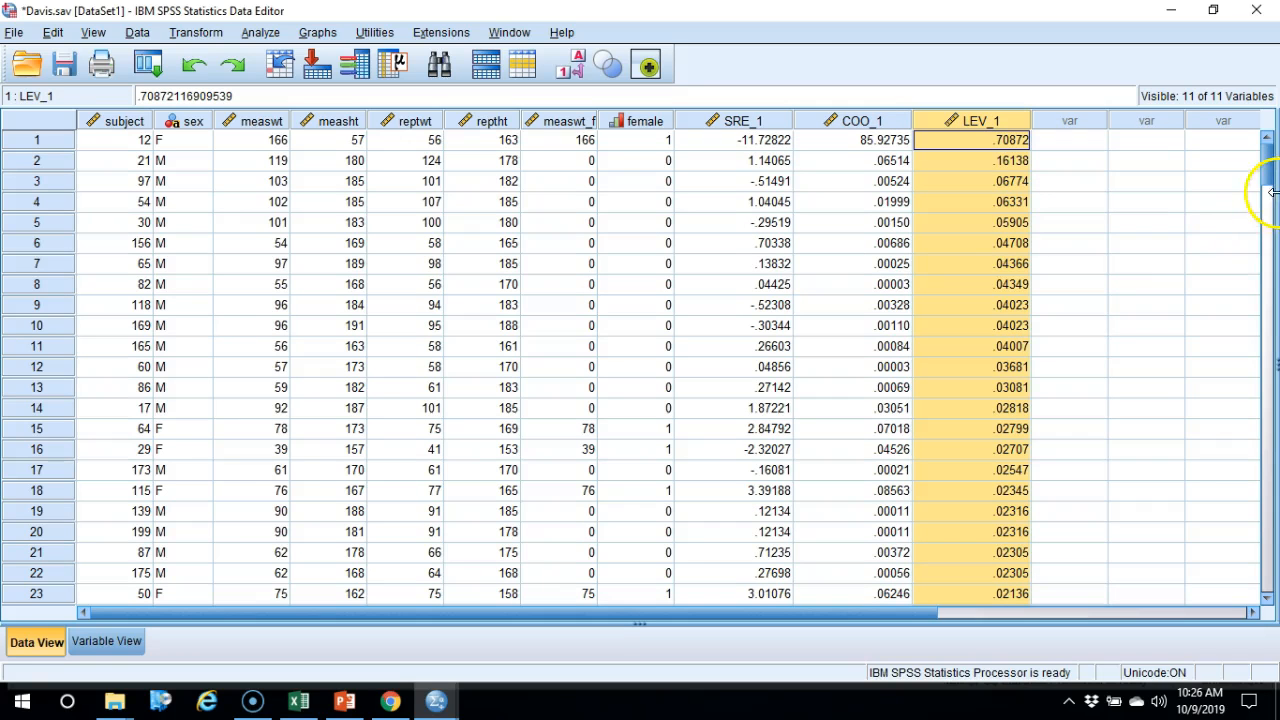
mouse_move(1263, 163)
mouse_down()
mouse_move(1262, 543)
mouse_move(1268, 155)
mouse_up()
click(1012, 142)
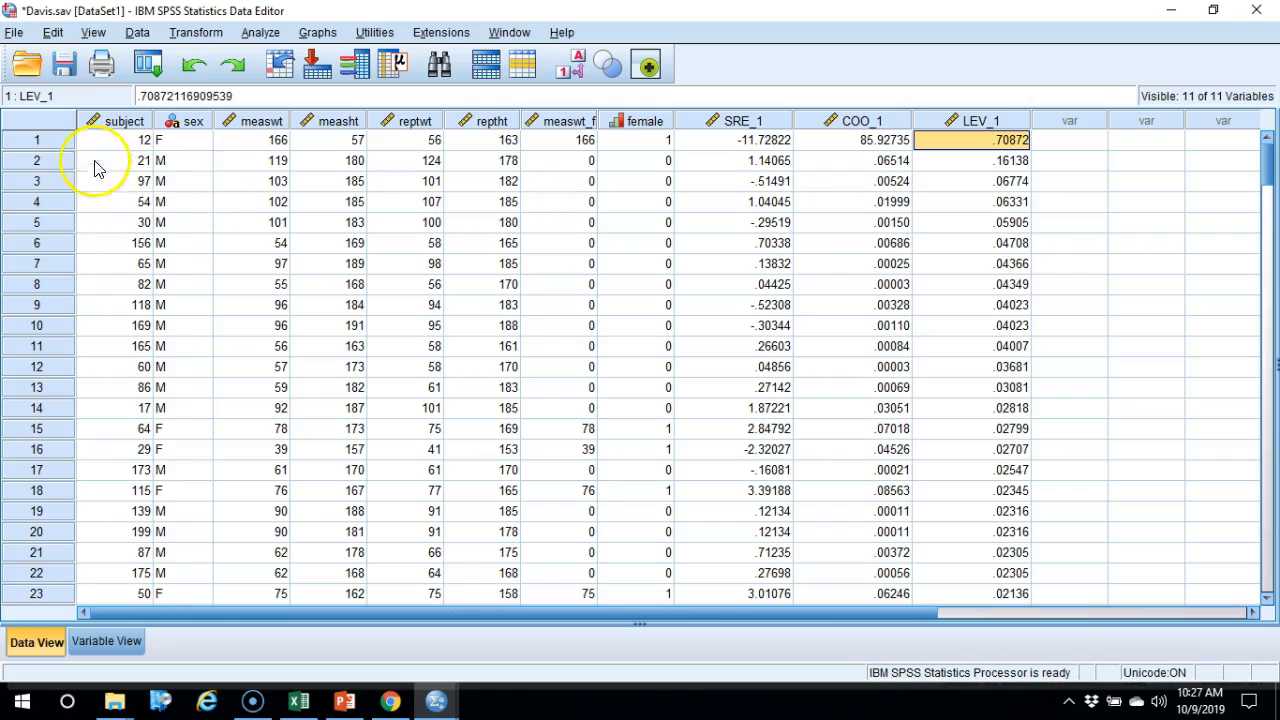
click(48, 140)
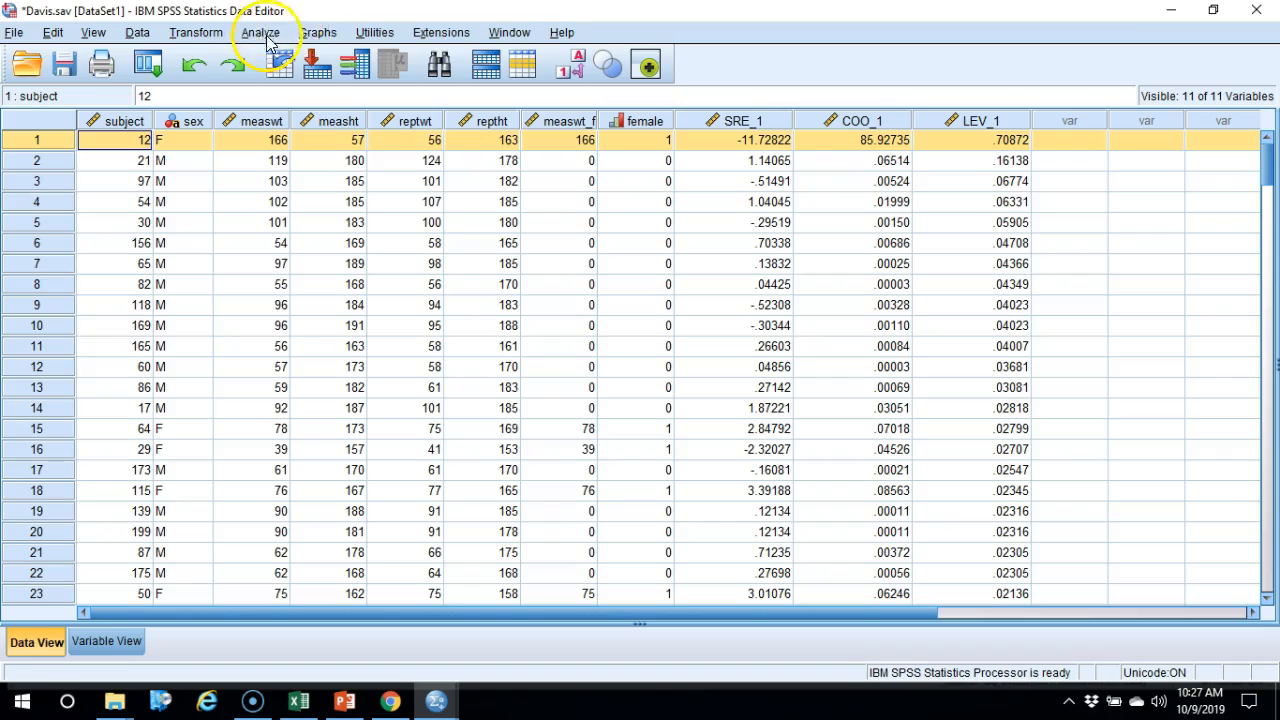
Define a simple scatterplot with reptwt on the Y axis
click(317, 32)
mouse_move(393, 158)
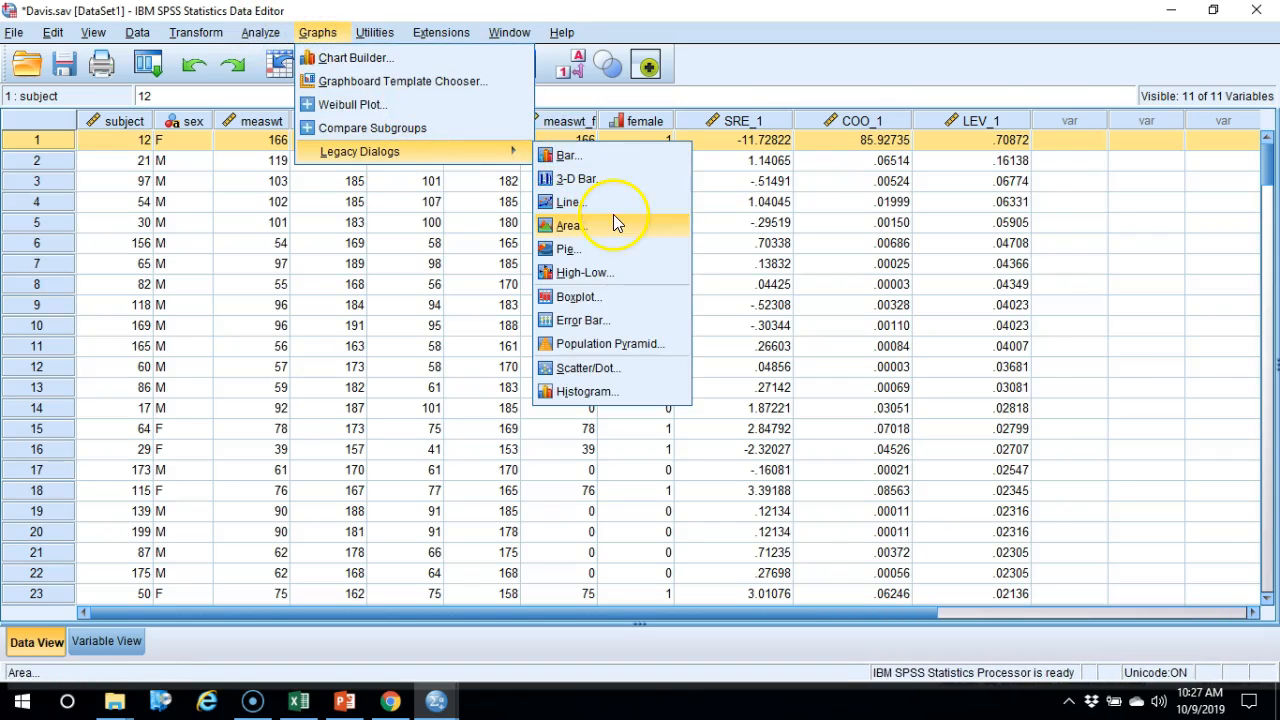
click(594, 369)
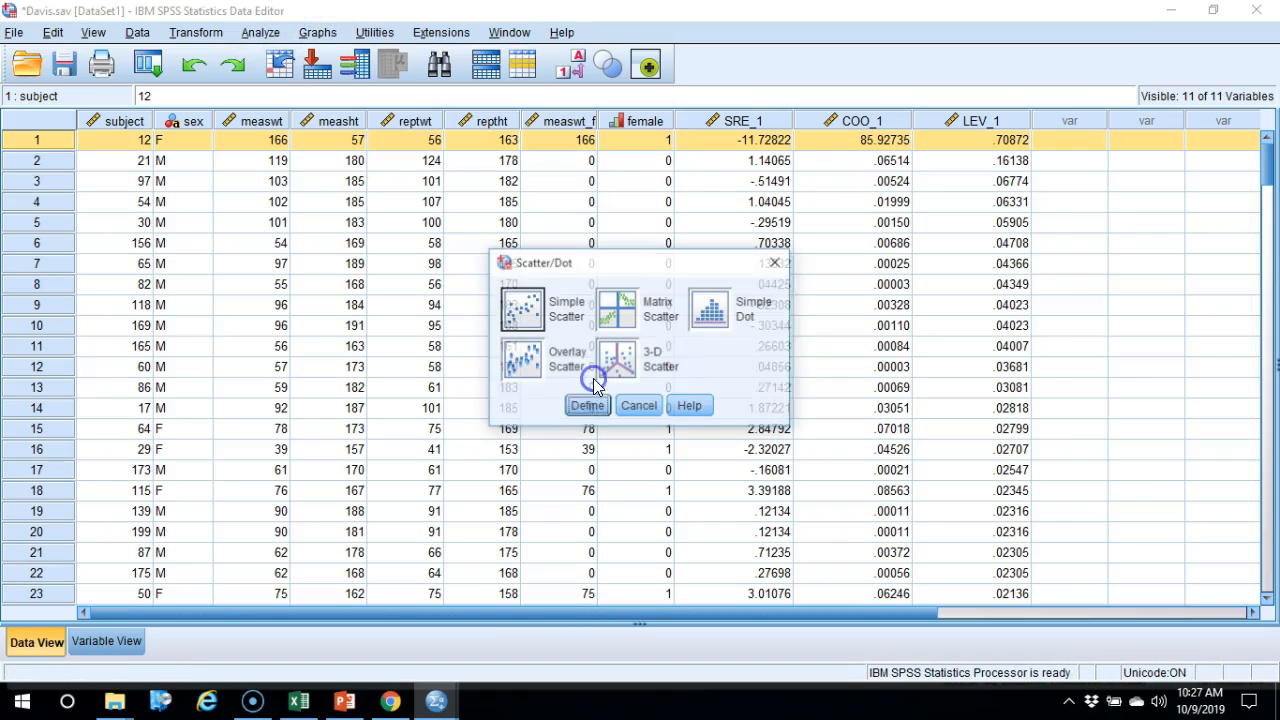
click(587, 406)
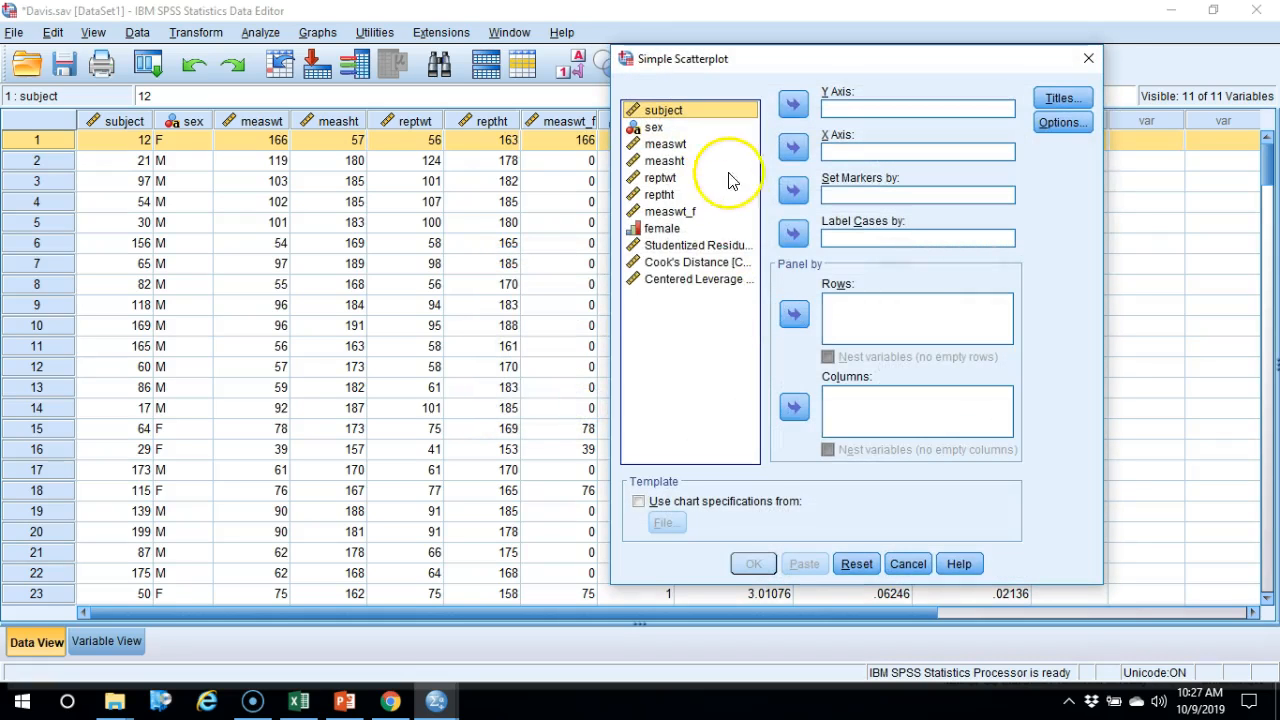
click(683, 212)
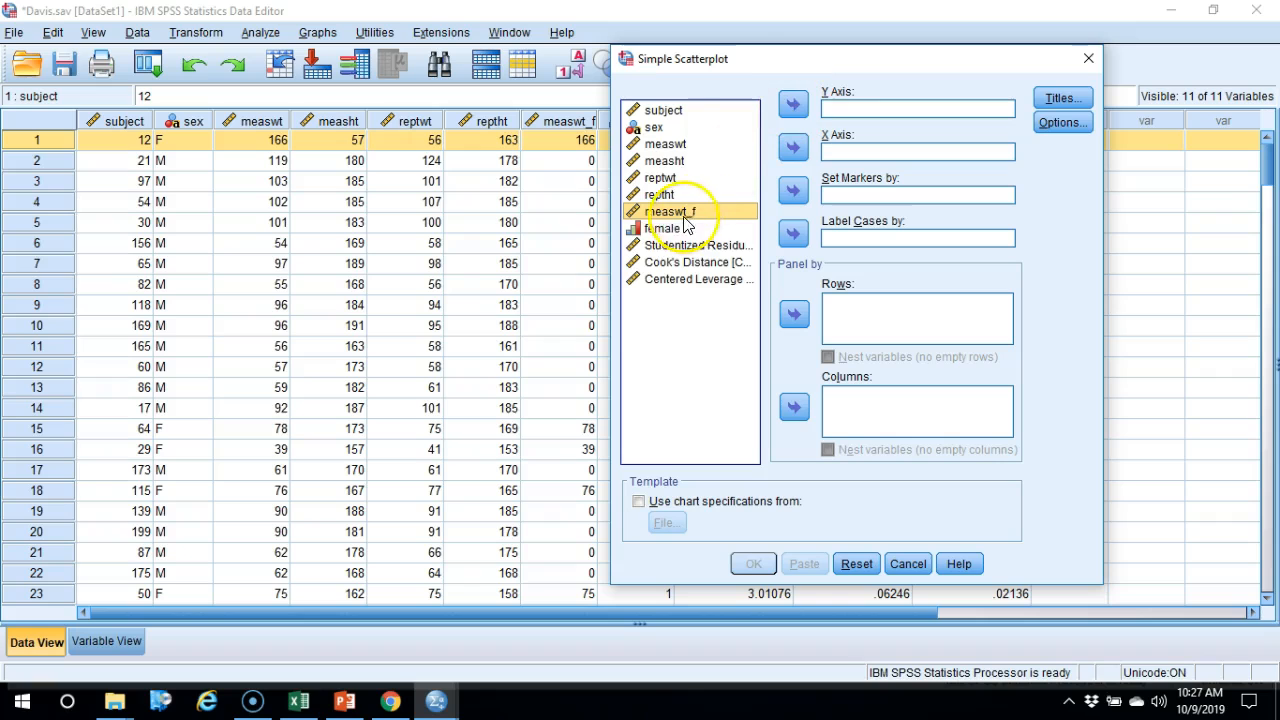
drag(727, 70, 794, 129)
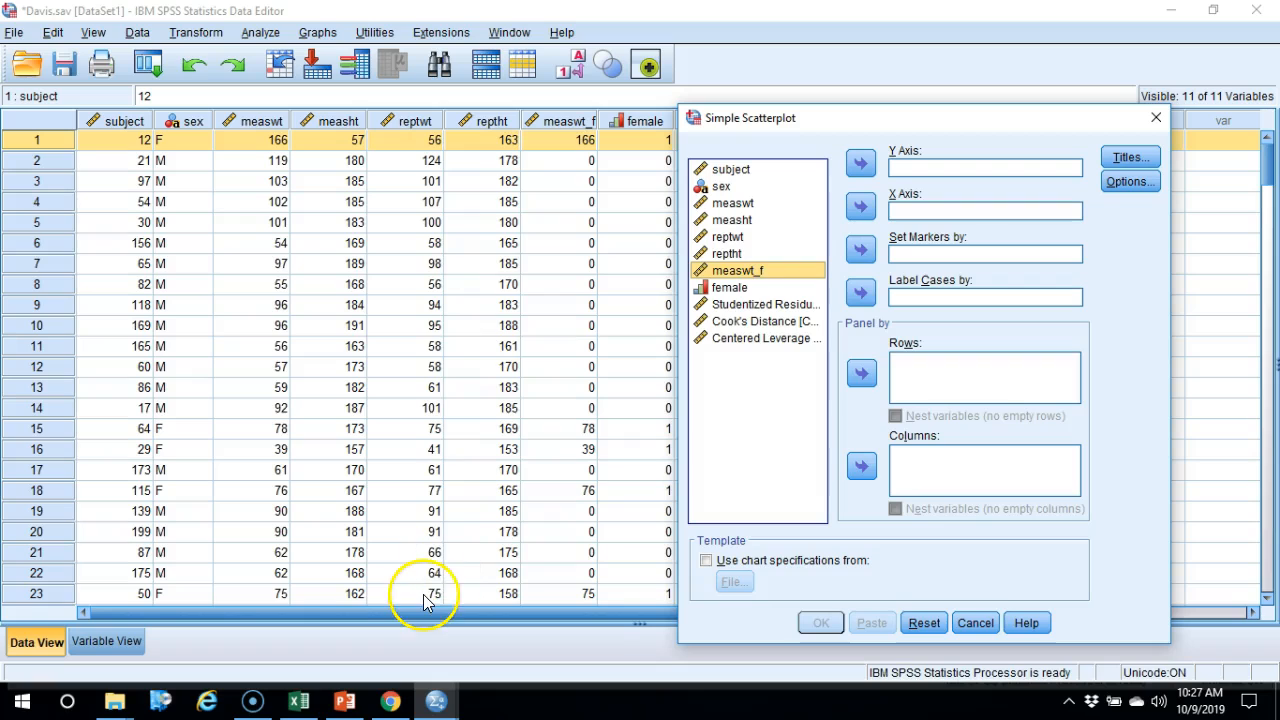
click(745, 237)
click(860, 165)
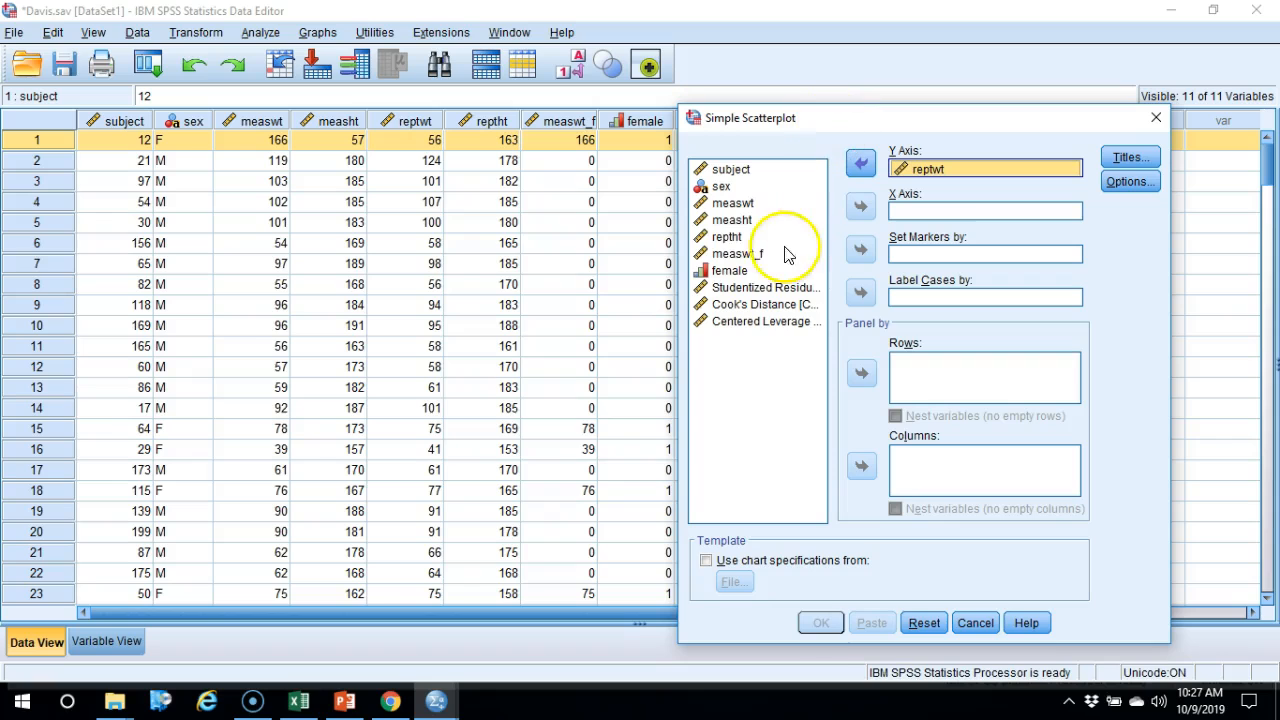
Put measwt on the X axis, generate the scatterplot and view it in the output
click(732, 219)
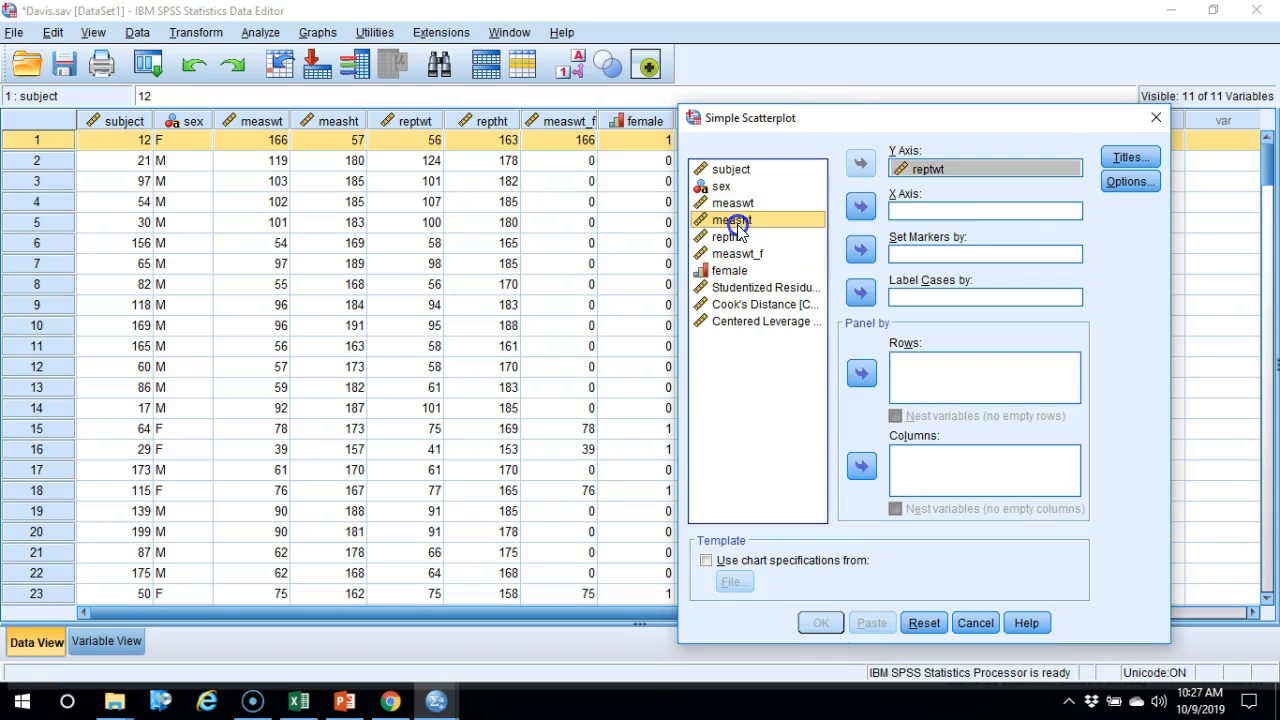
key(Up)
click(860, 207)
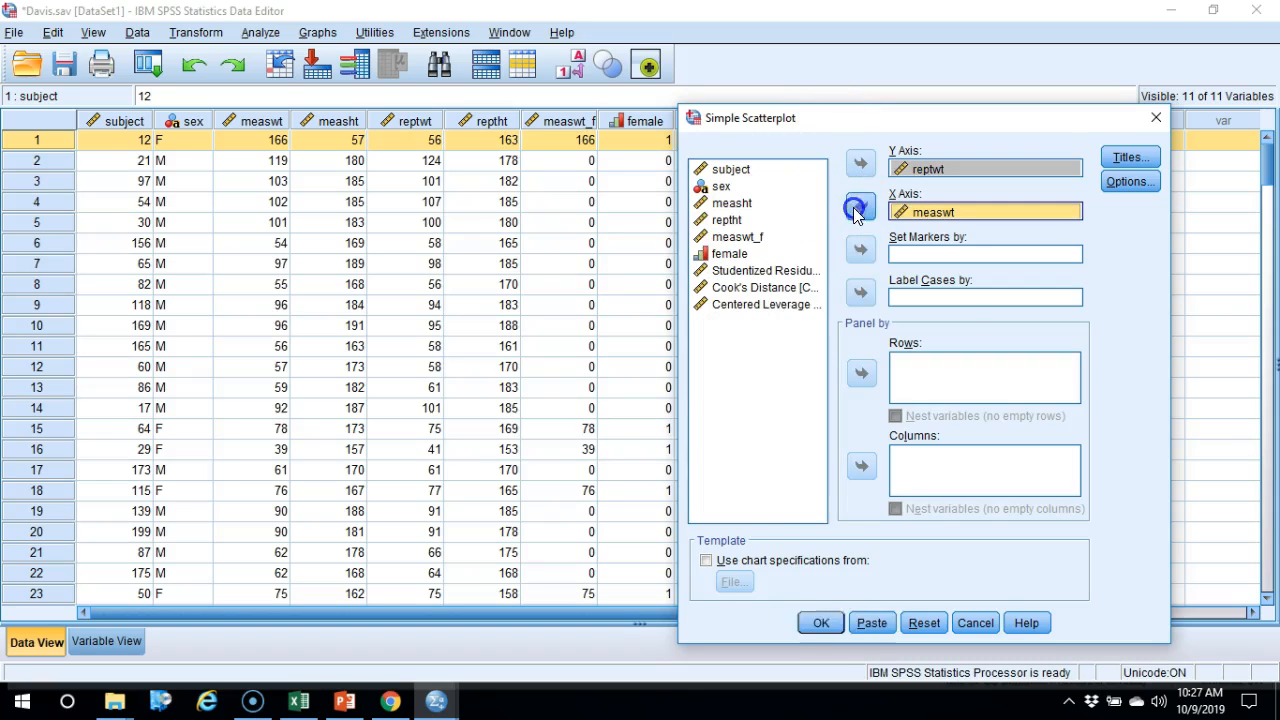
click(824, 618)
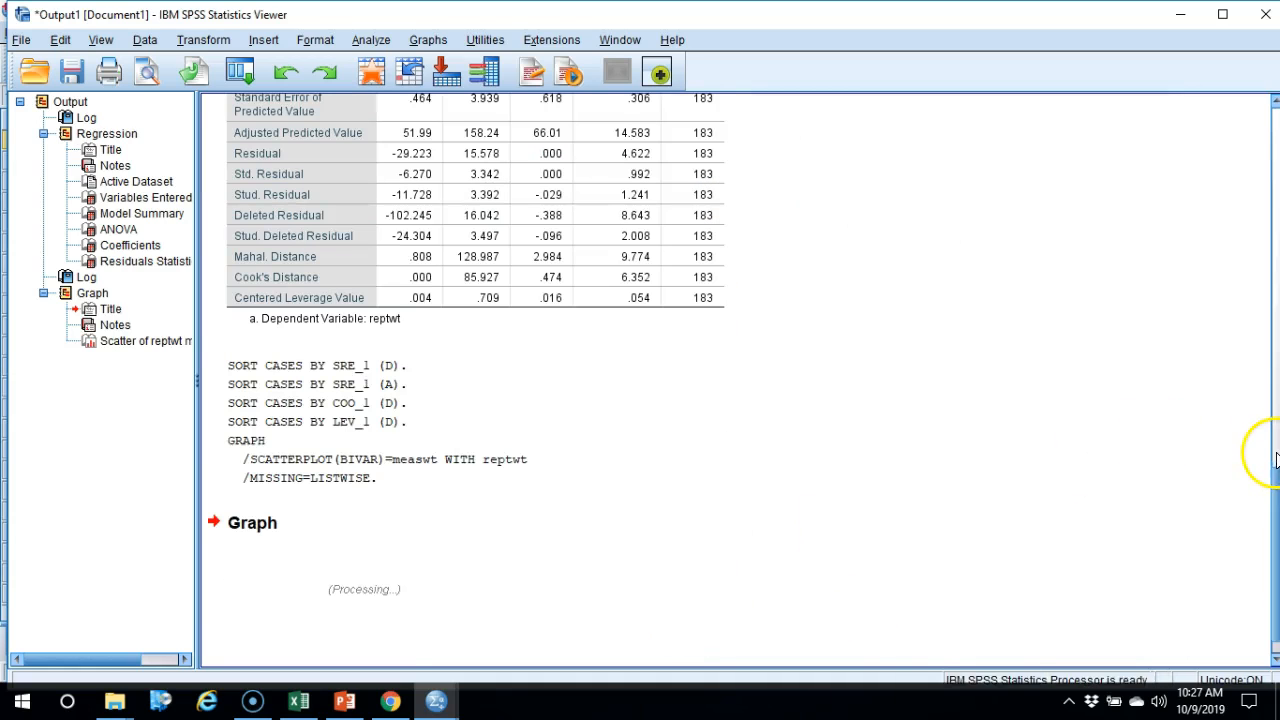
drag(1275, 461, 1276, 568)
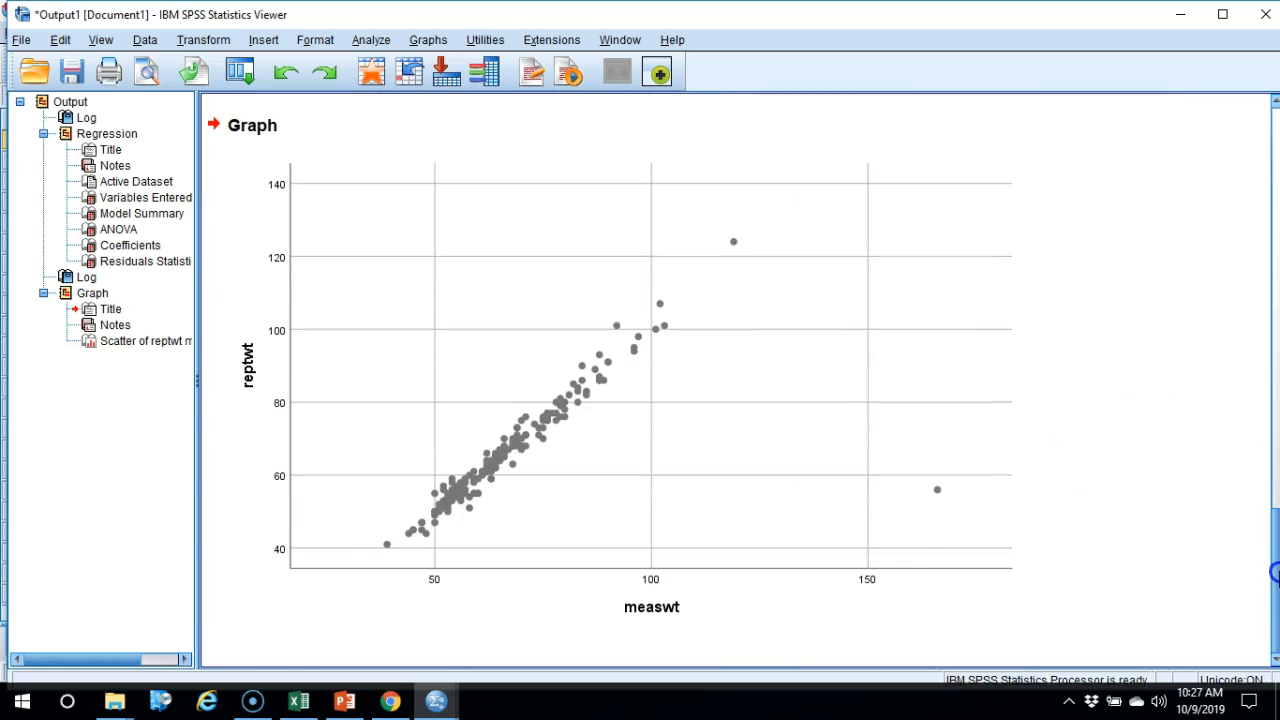
Add a linear fit line without confidence intervals to the reptwt by measwt scatterplot and finish editing the chart
click(960, 595)
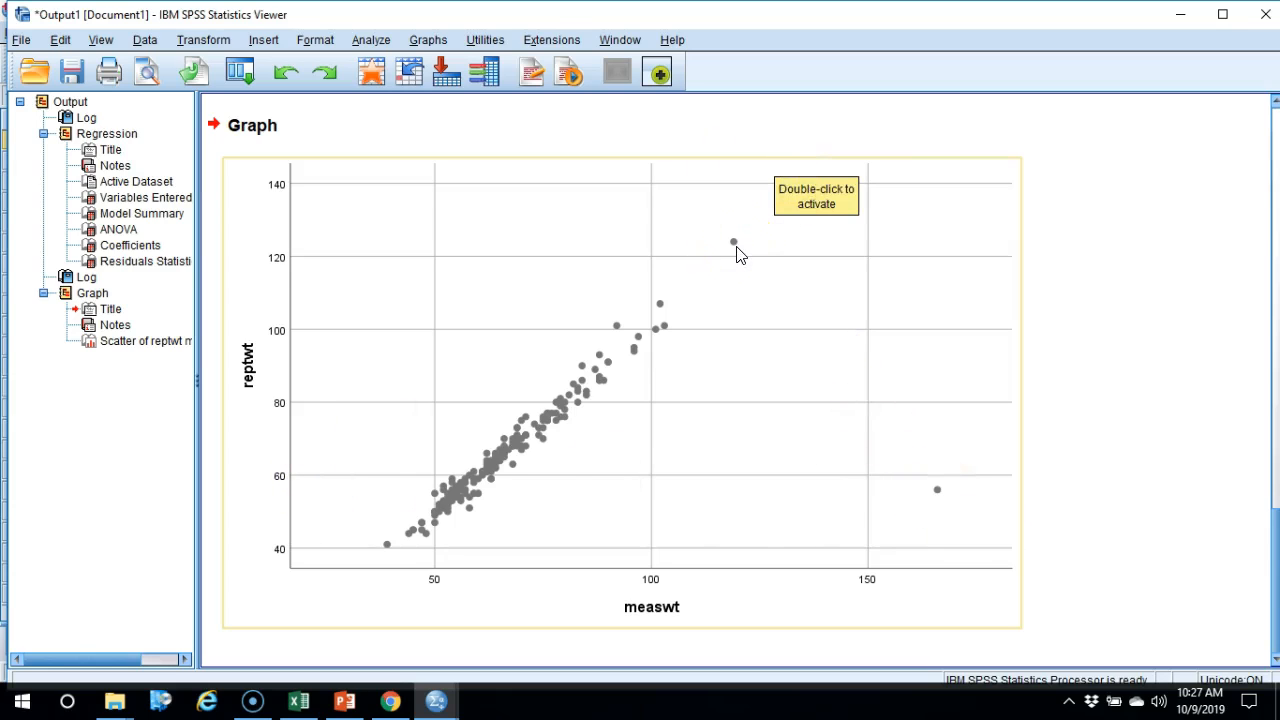
right_click(771, 286)
click(706, 296)
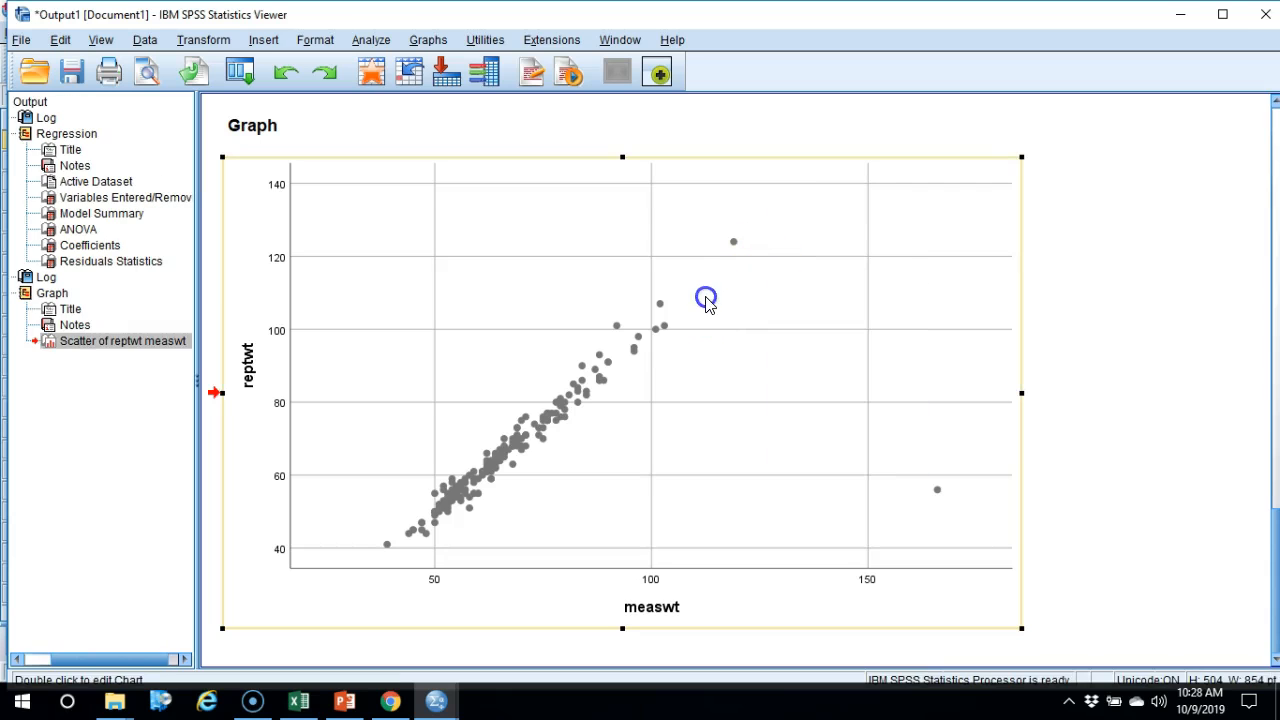
double_click(706, 303)
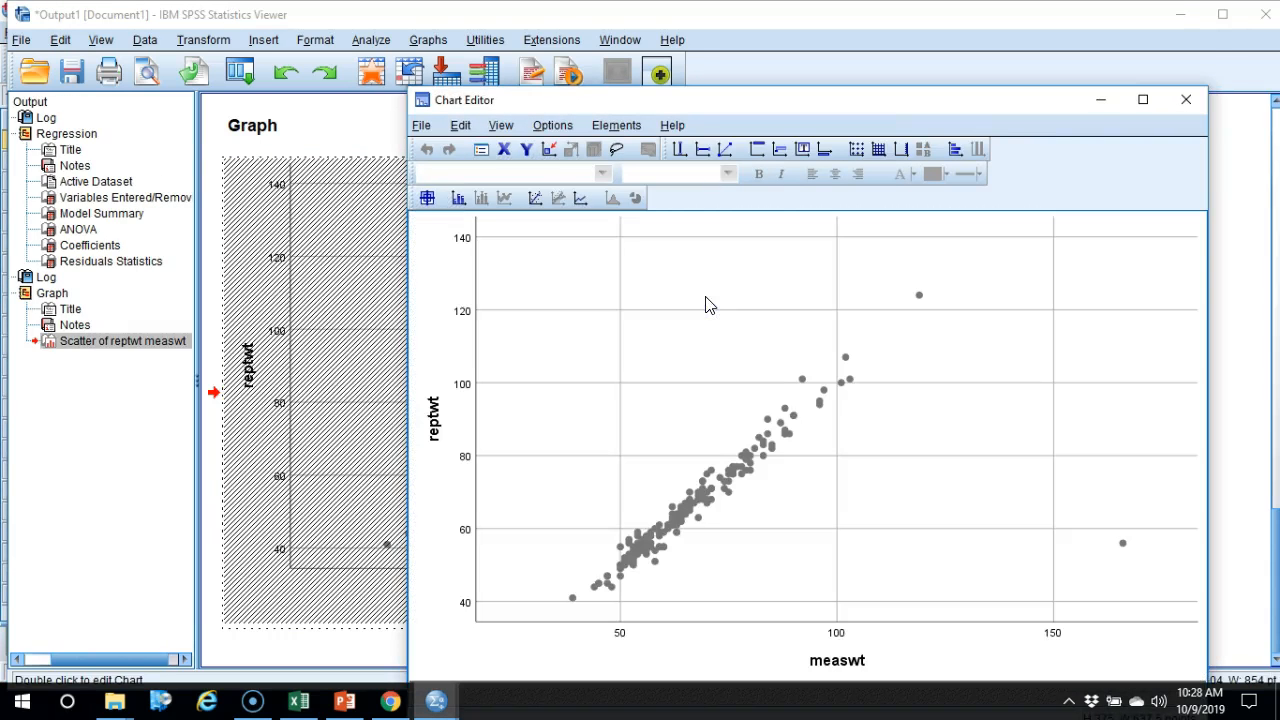
click(535, 198)
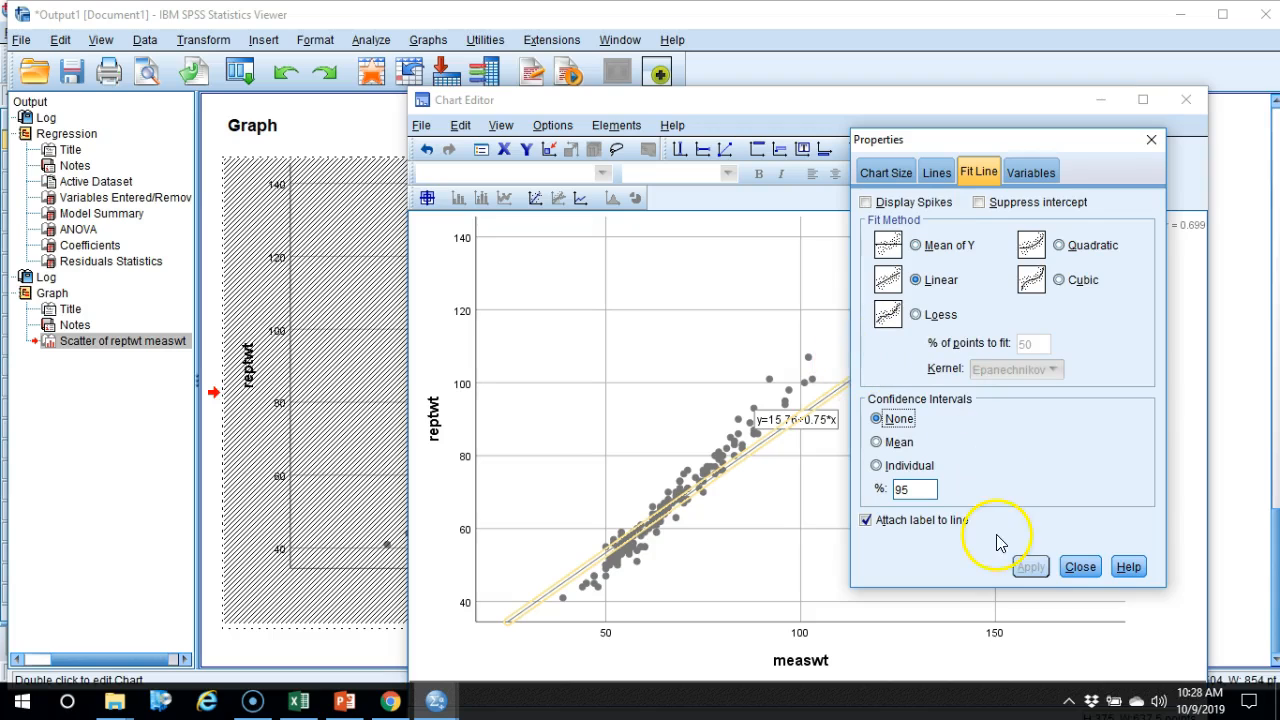
click(1078, 568)
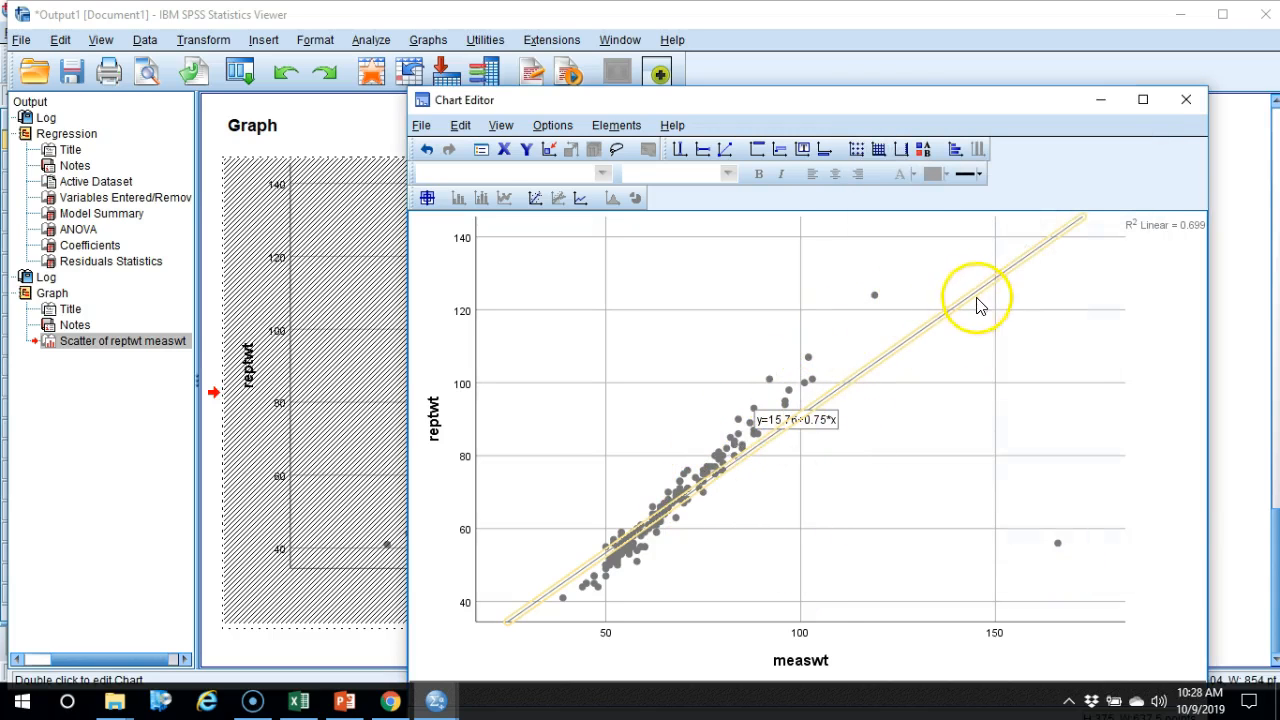
click(1058, 545)
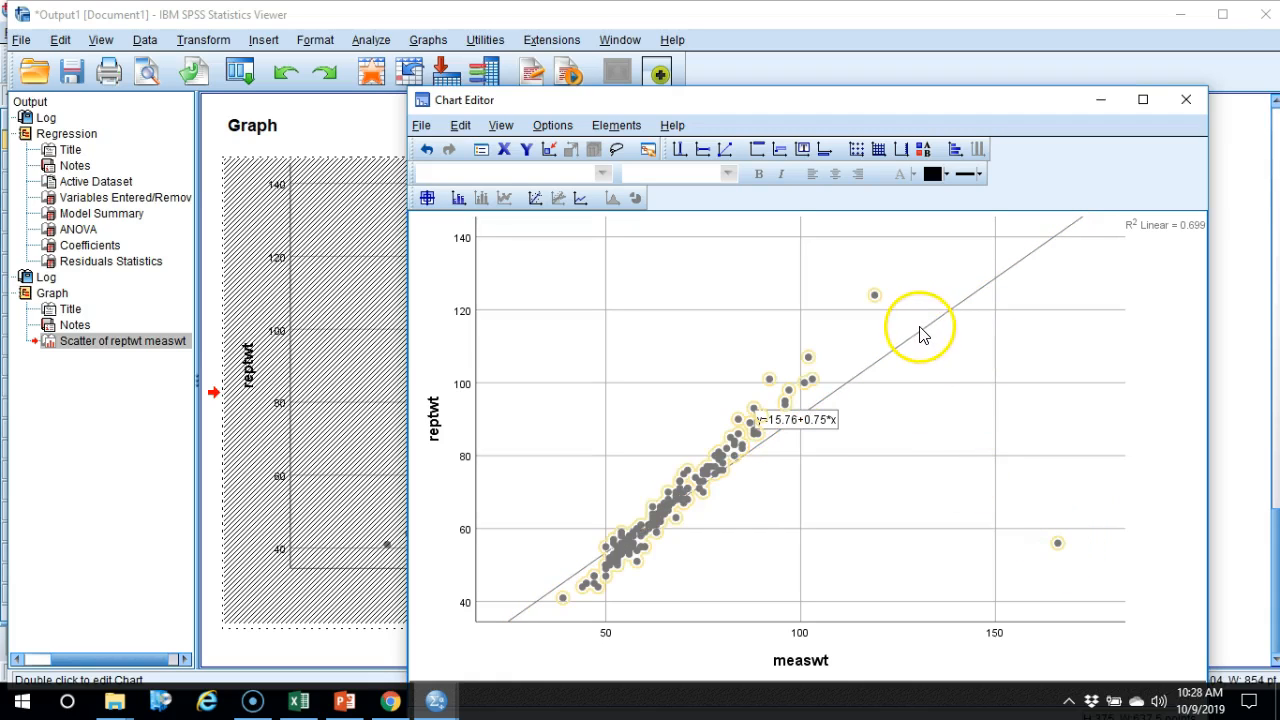
click(1247, 426)
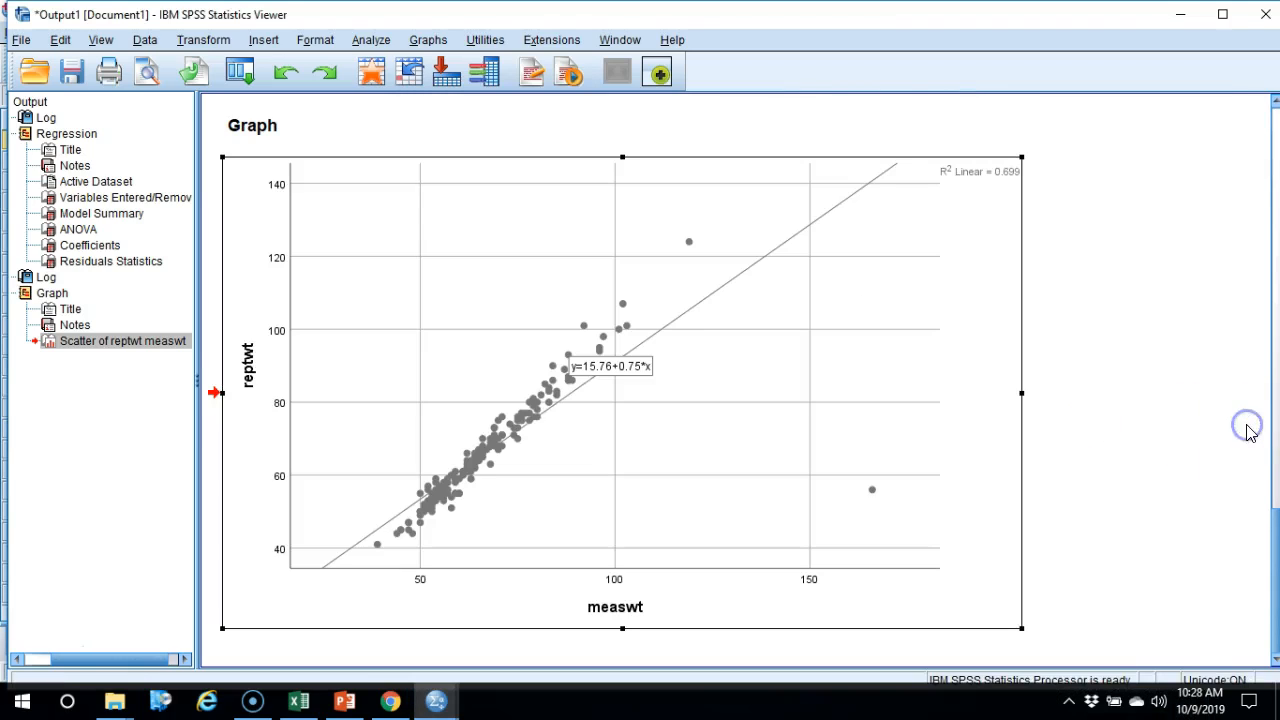
Return to the Davis.sav data
click(455, 695)
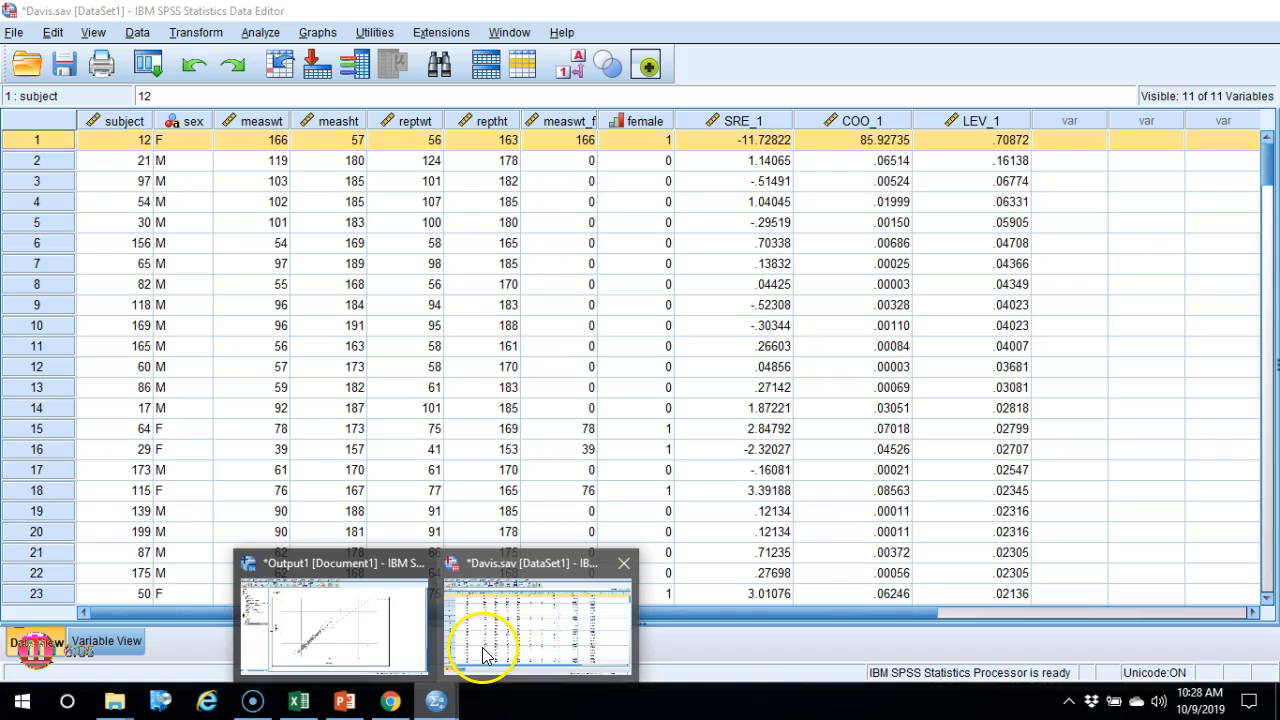
click(486, 645)
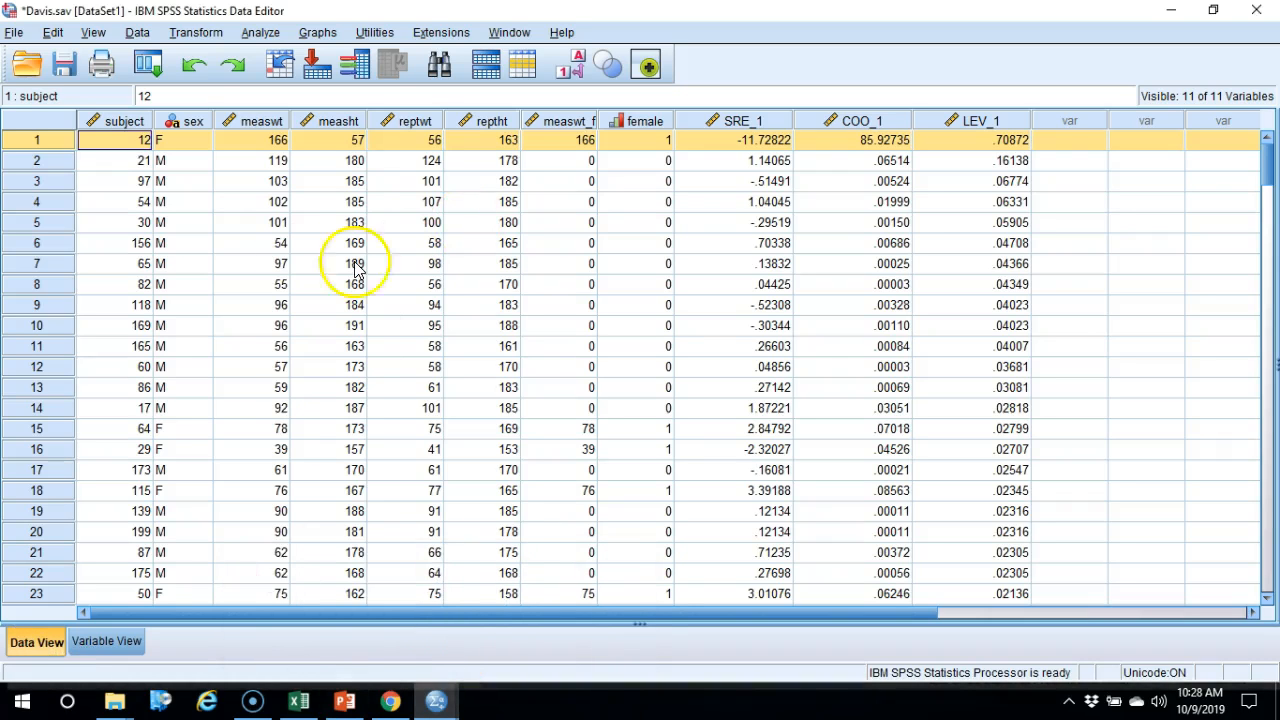
click(137, 32)
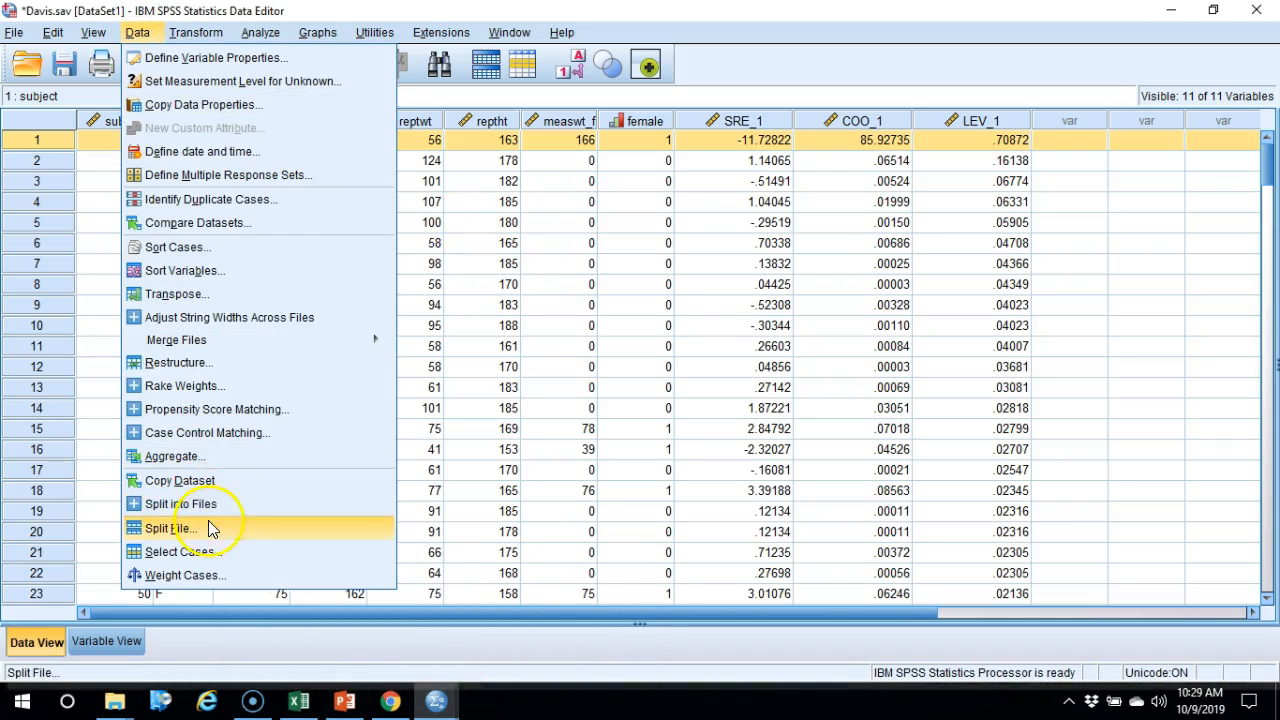
click(205, 551)
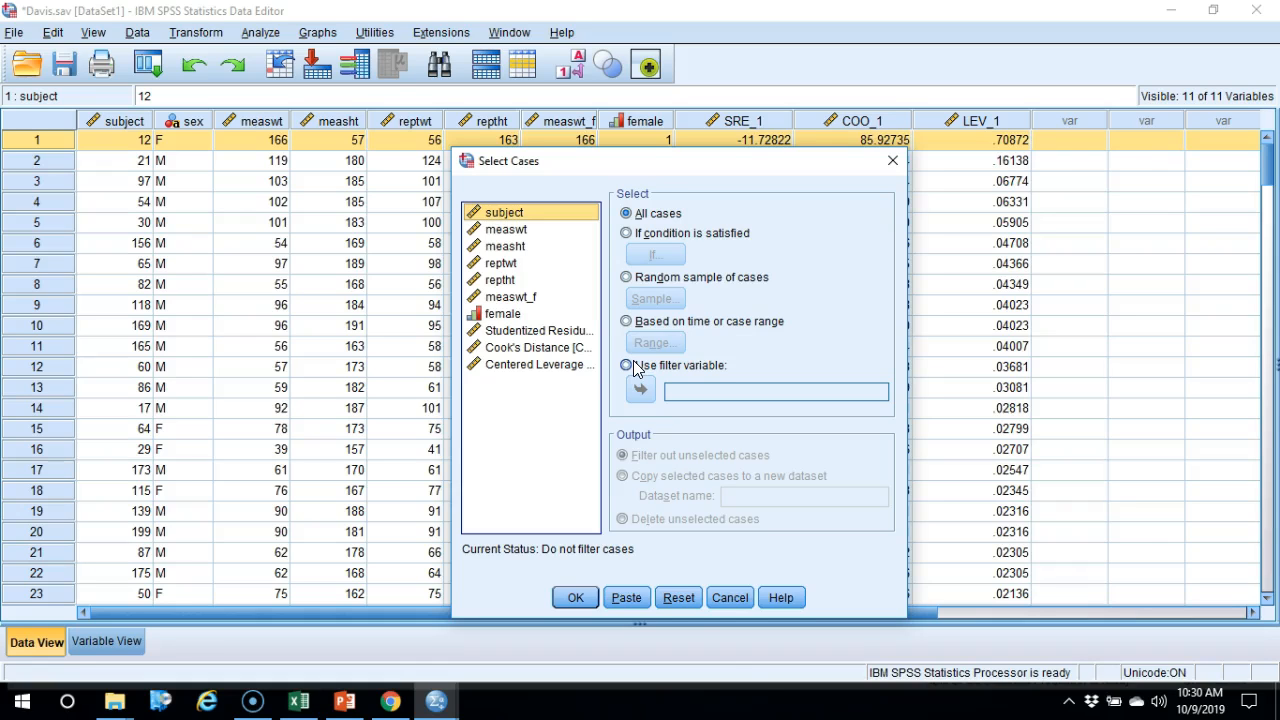
click(730, 597)
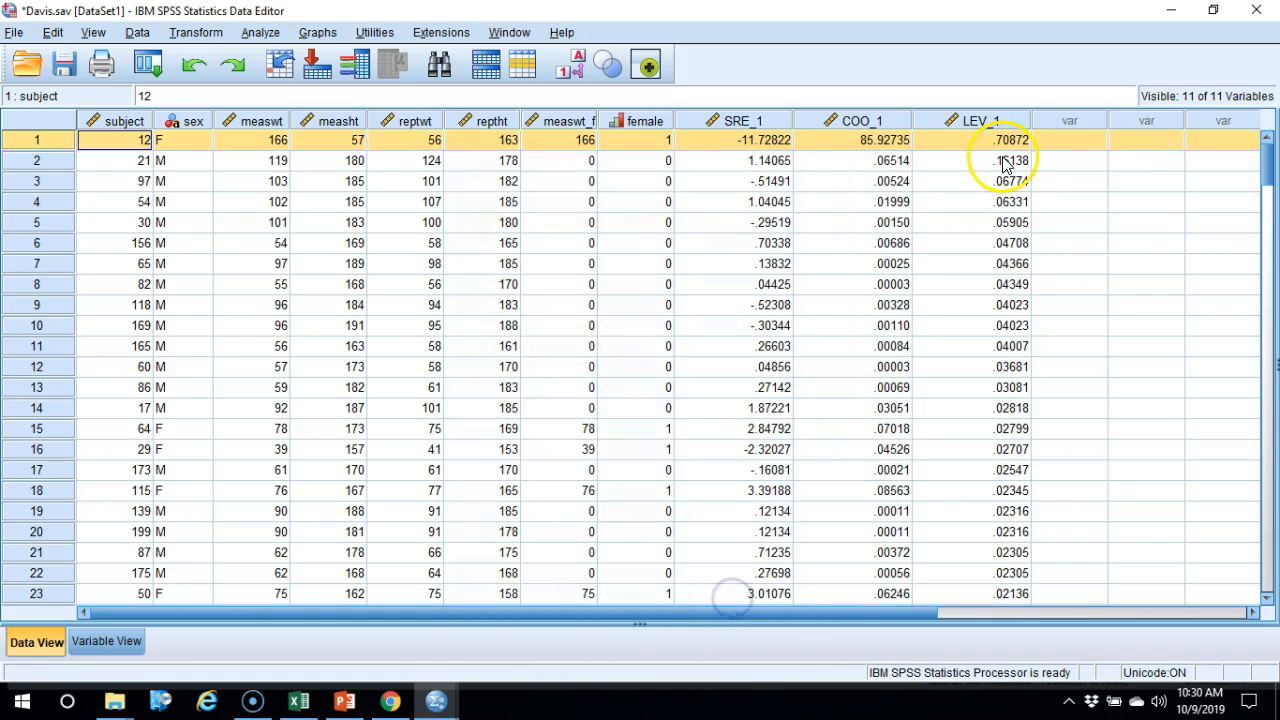
Add a new variable after LEV_1 by entering the value 1 for the first case
click(1062, 140)
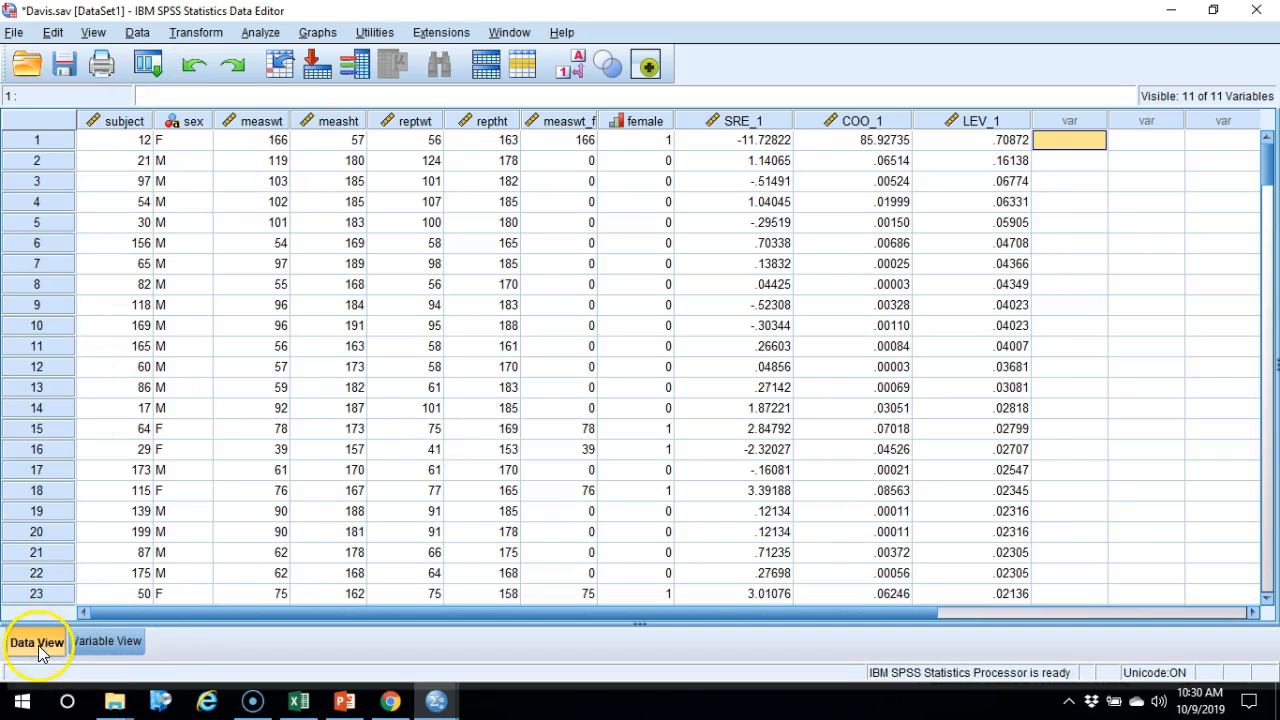
click(138, 33)
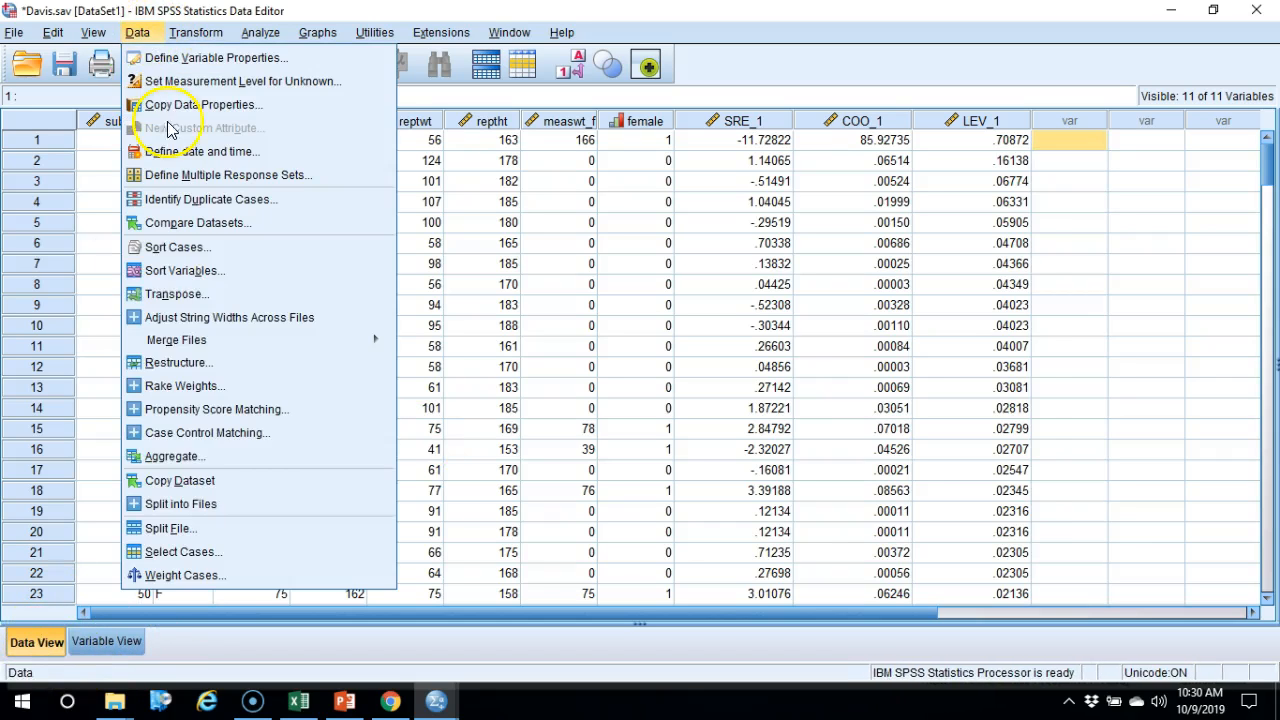
click(1088, 159)
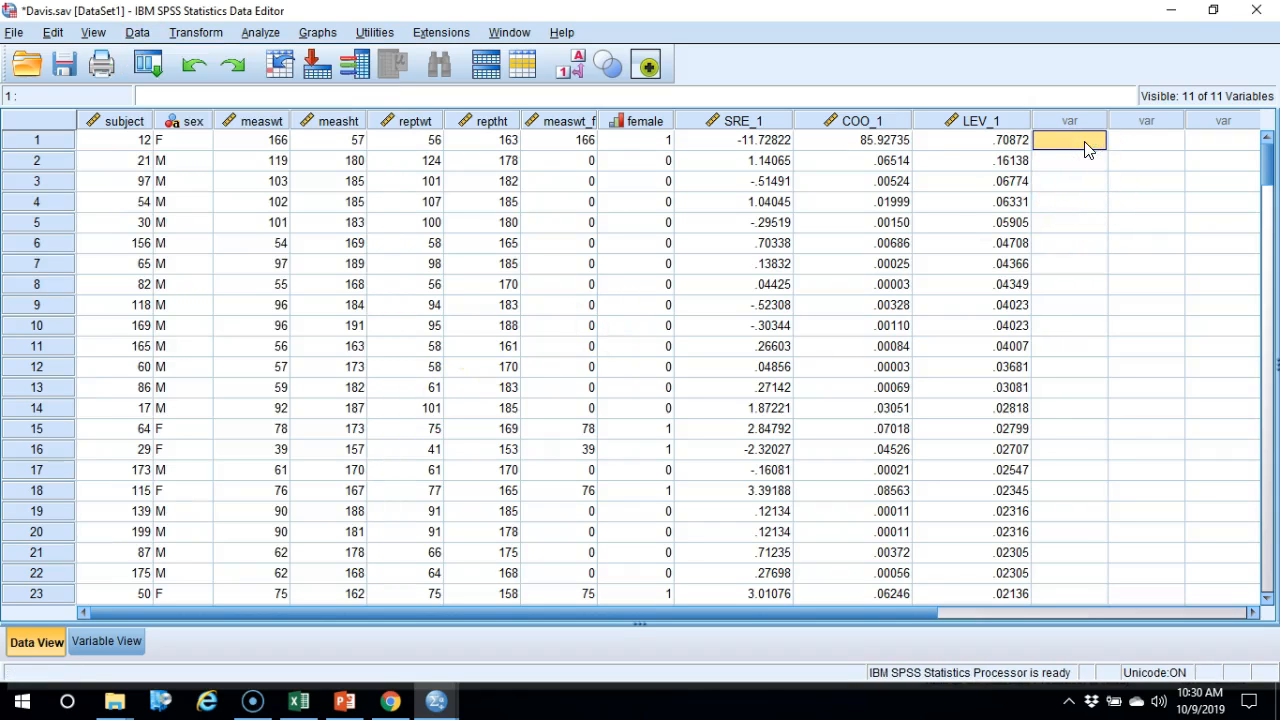
text(1)
key(Return)
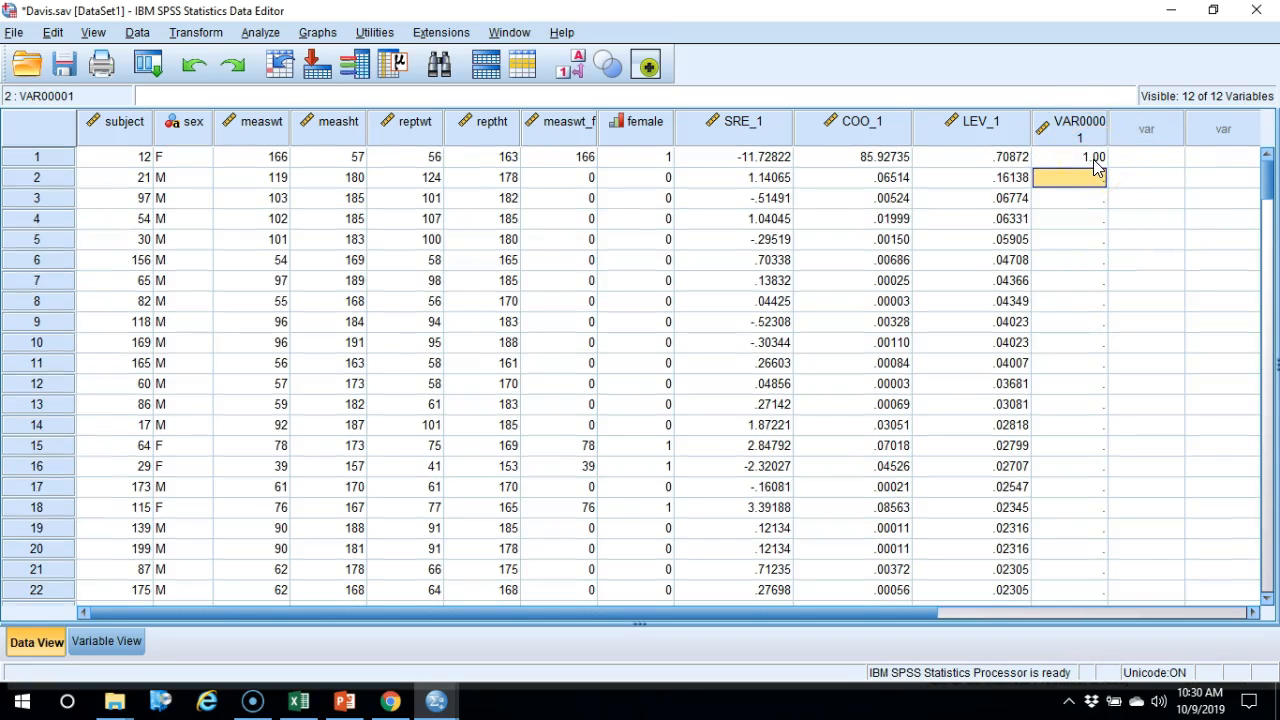
Set up a recode into the same variable for VAR00001 and open its old and new values
click(205, 40)
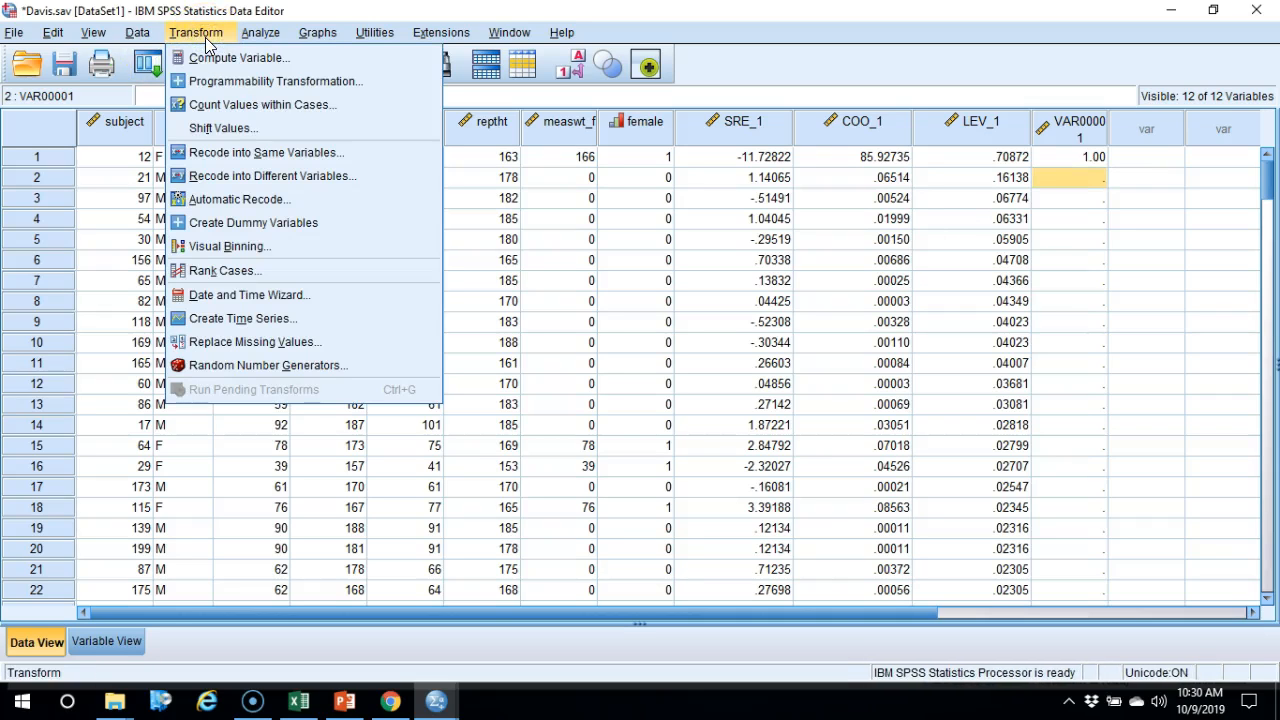
click(216, 153)
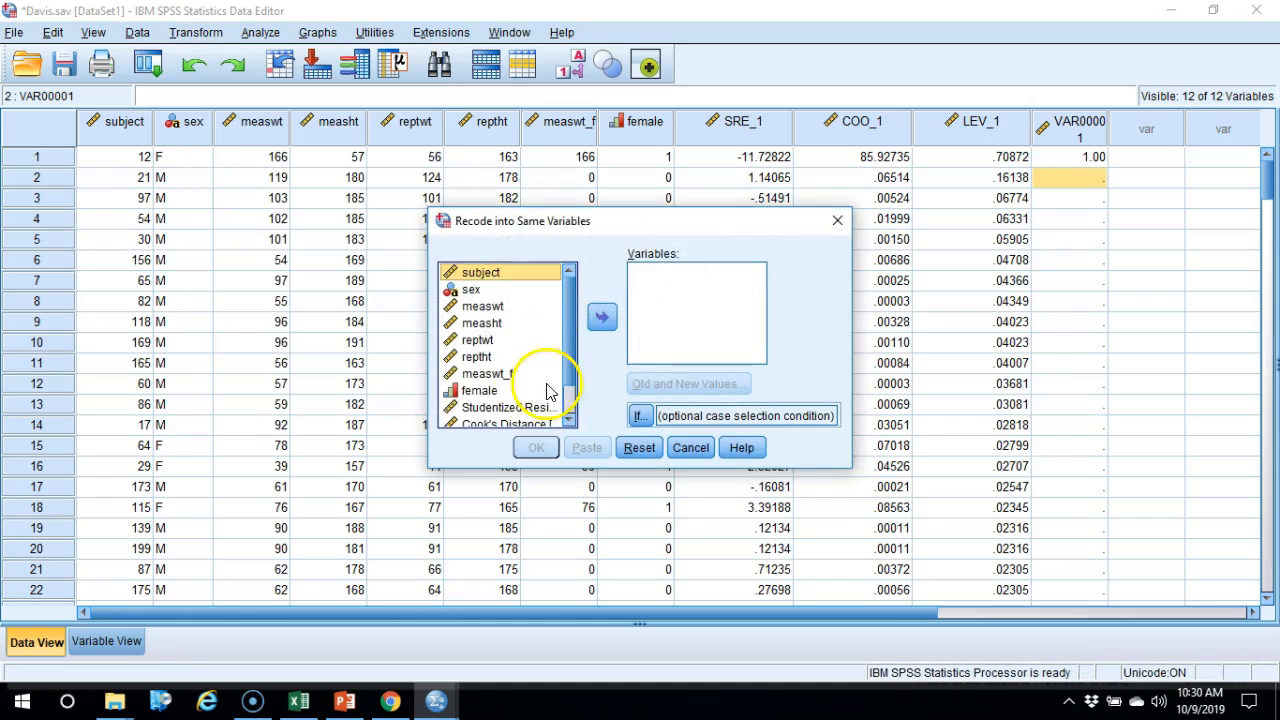
drag(570, 357, 566, 408)
click(488, 418)
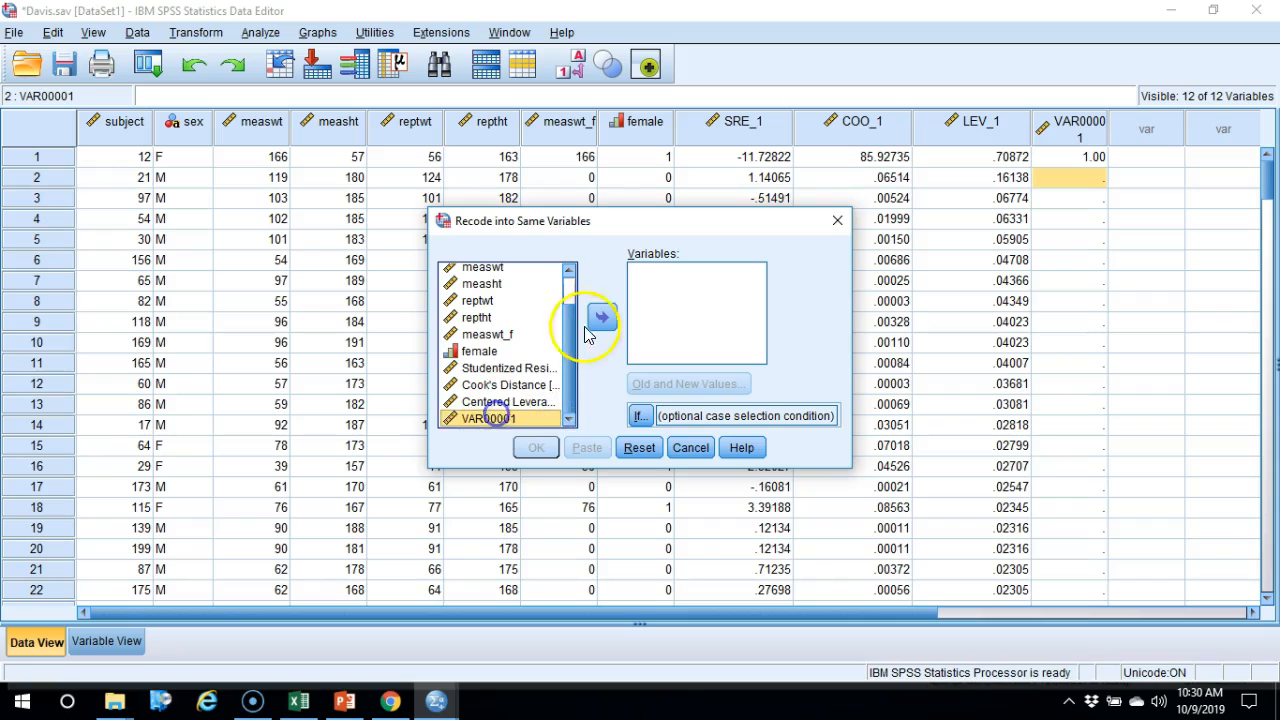
click(601, 317)
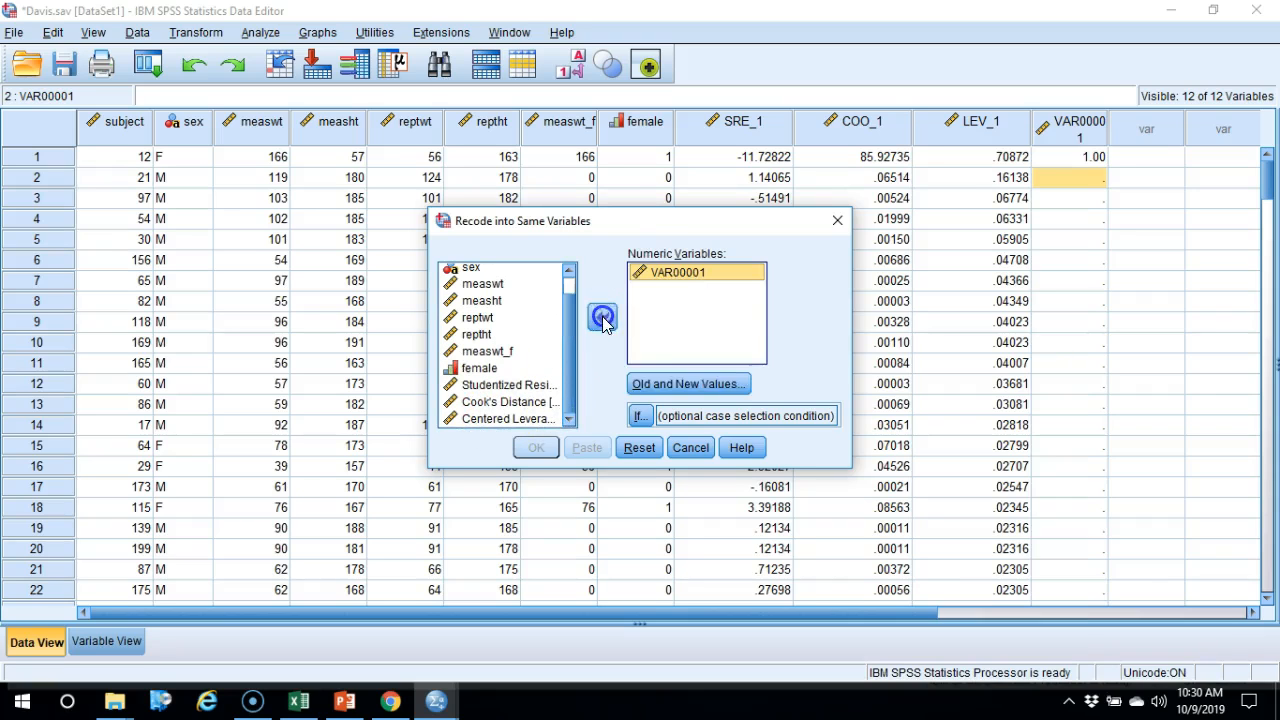
click(678, 385)
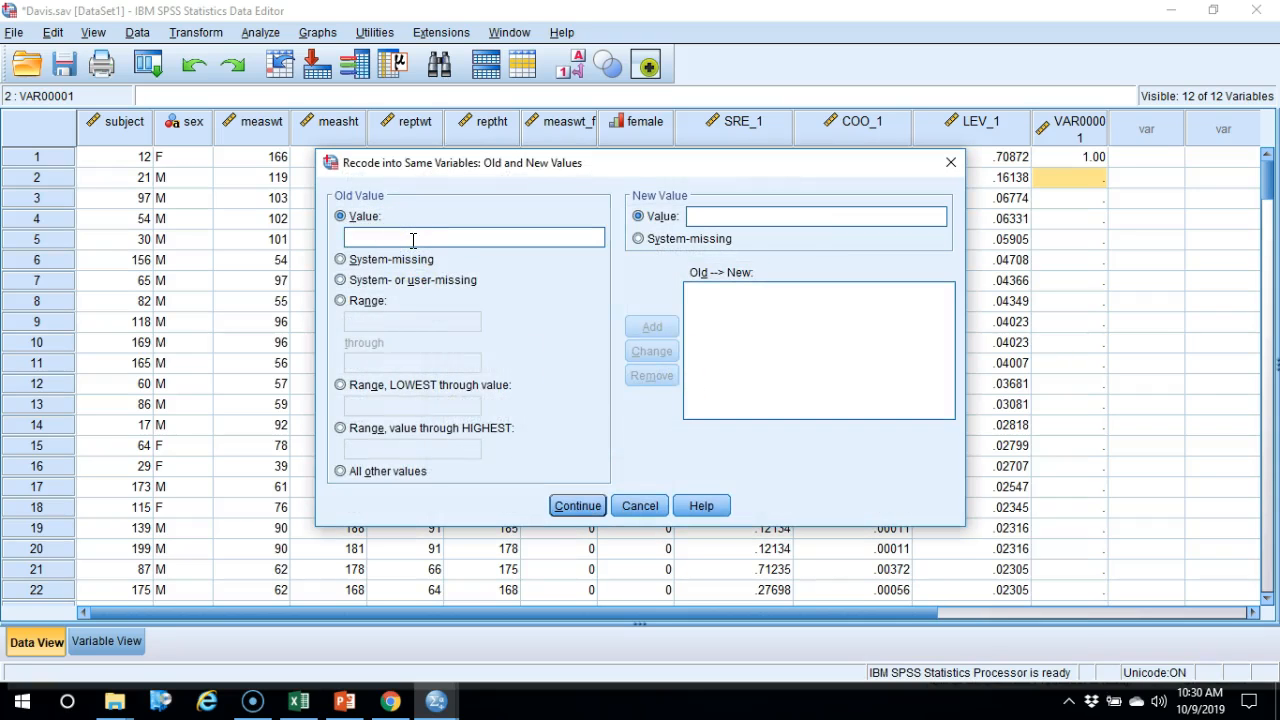
Add a recode rule that changes the old value 1 to the new value 0
text(1)
click(724, 211)
text(0)
click(388, 262)
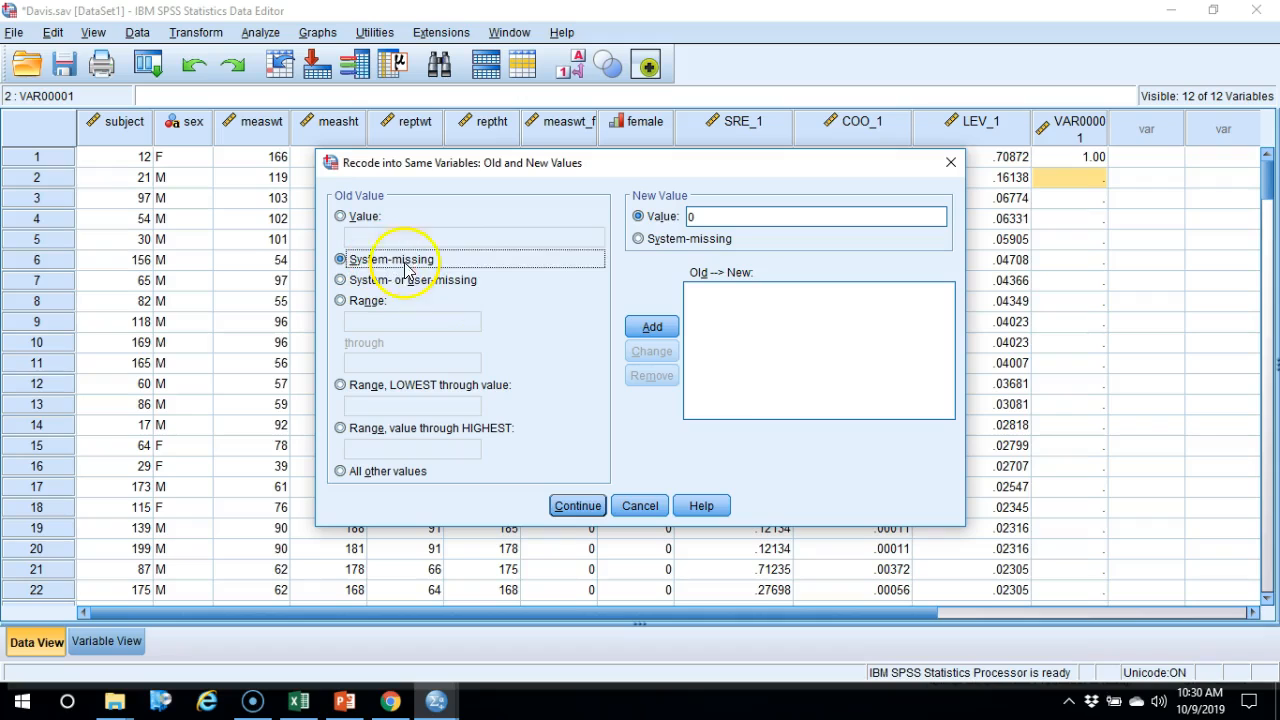
double_click(708, 216)
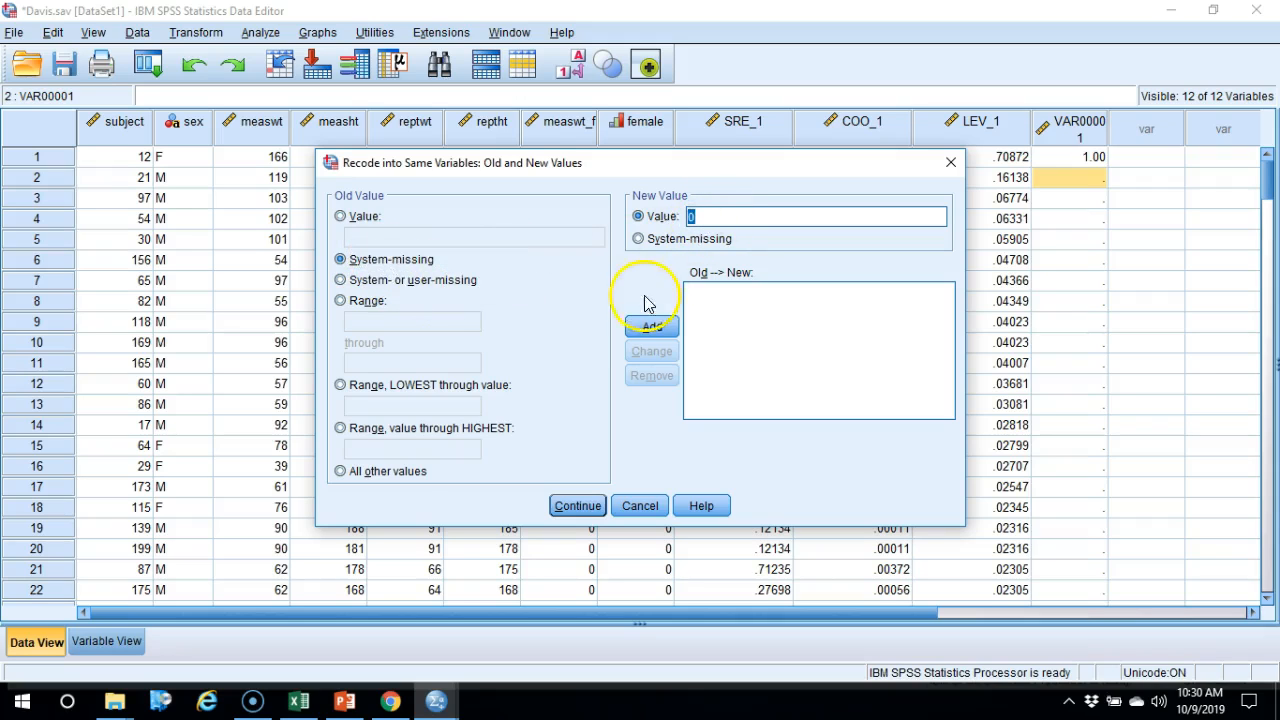
click(358, 216)
click(366, 234)
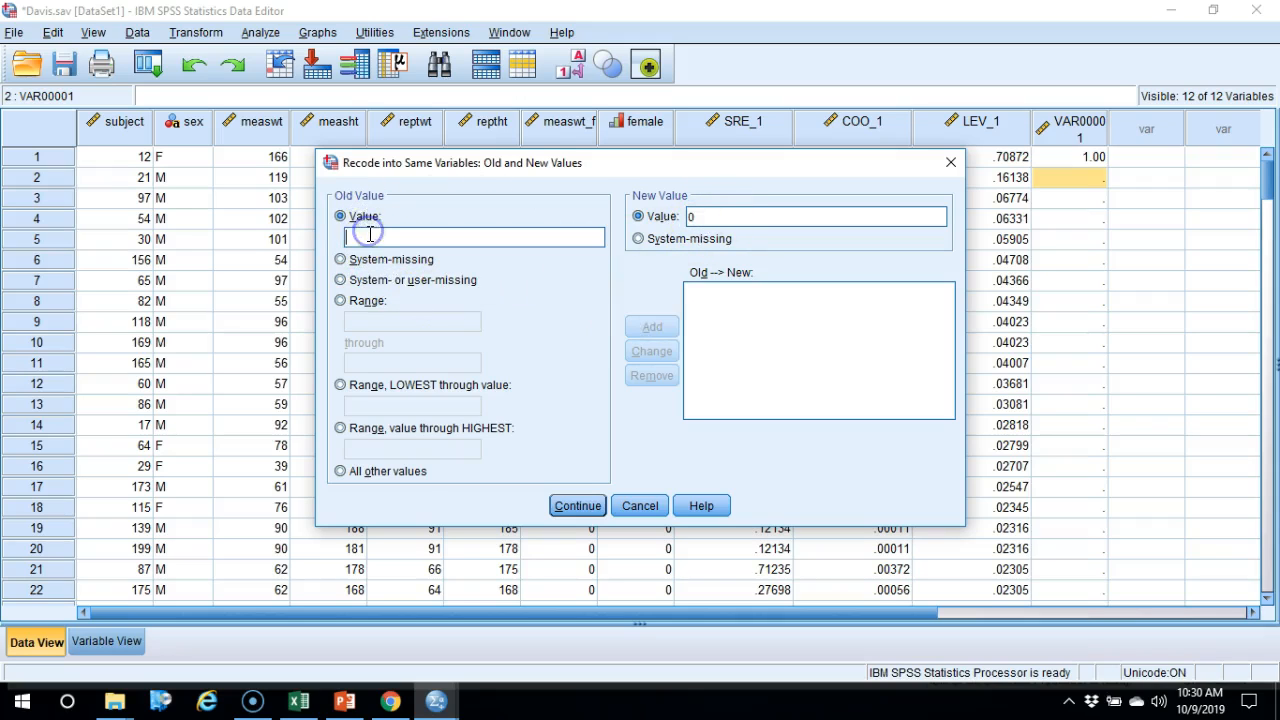
text(1)
click(651, 328)
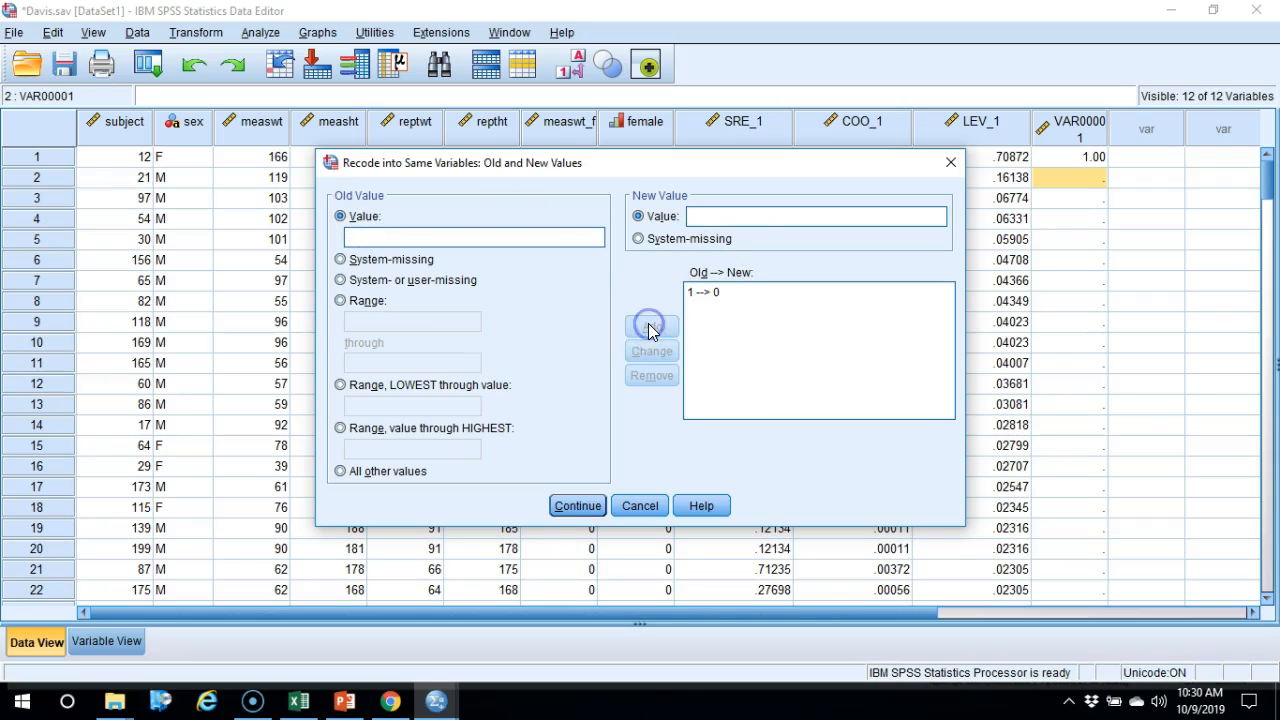
Add a recode rule that changes system-missing values to 1 and run the recode on VAR00001
click(352, 259)
click(749, 215)
text(1)
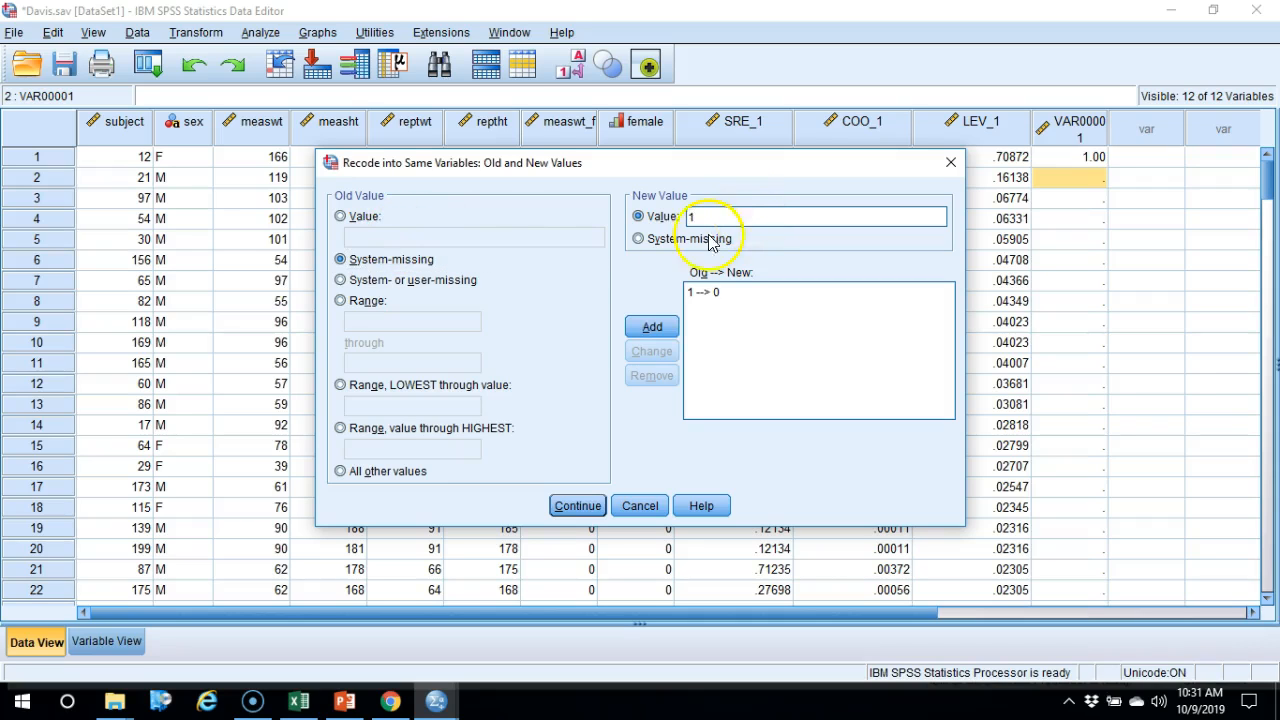
click(648, 328)
click(568, 506)
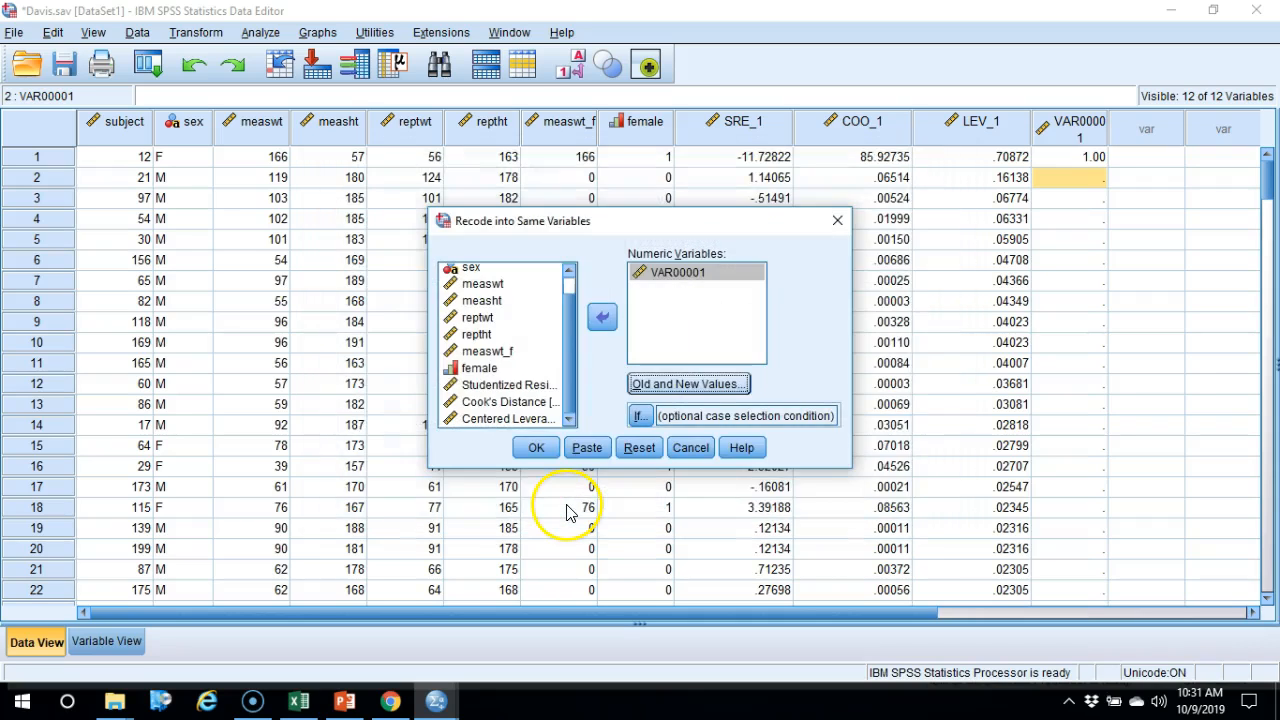
click(536, 447)
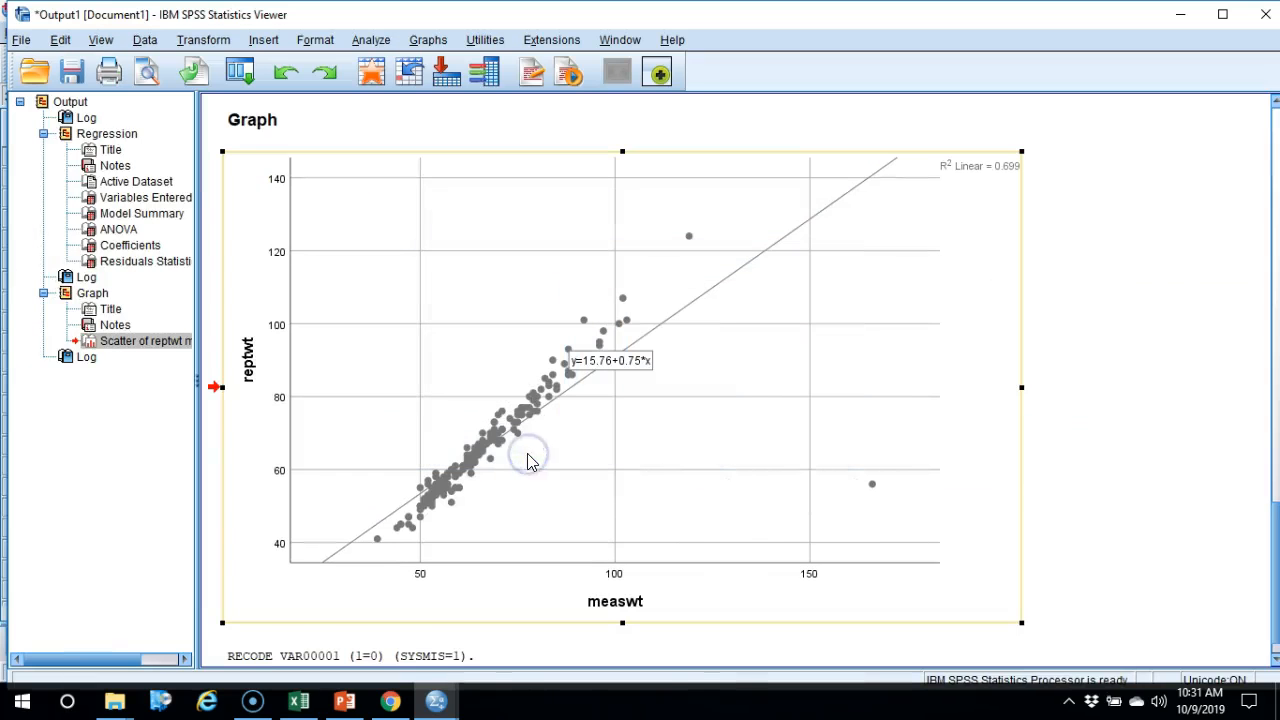
Return to the Davis.sav data and check the recoded VAR00001 value of the first case
mouse_move(436, 700)
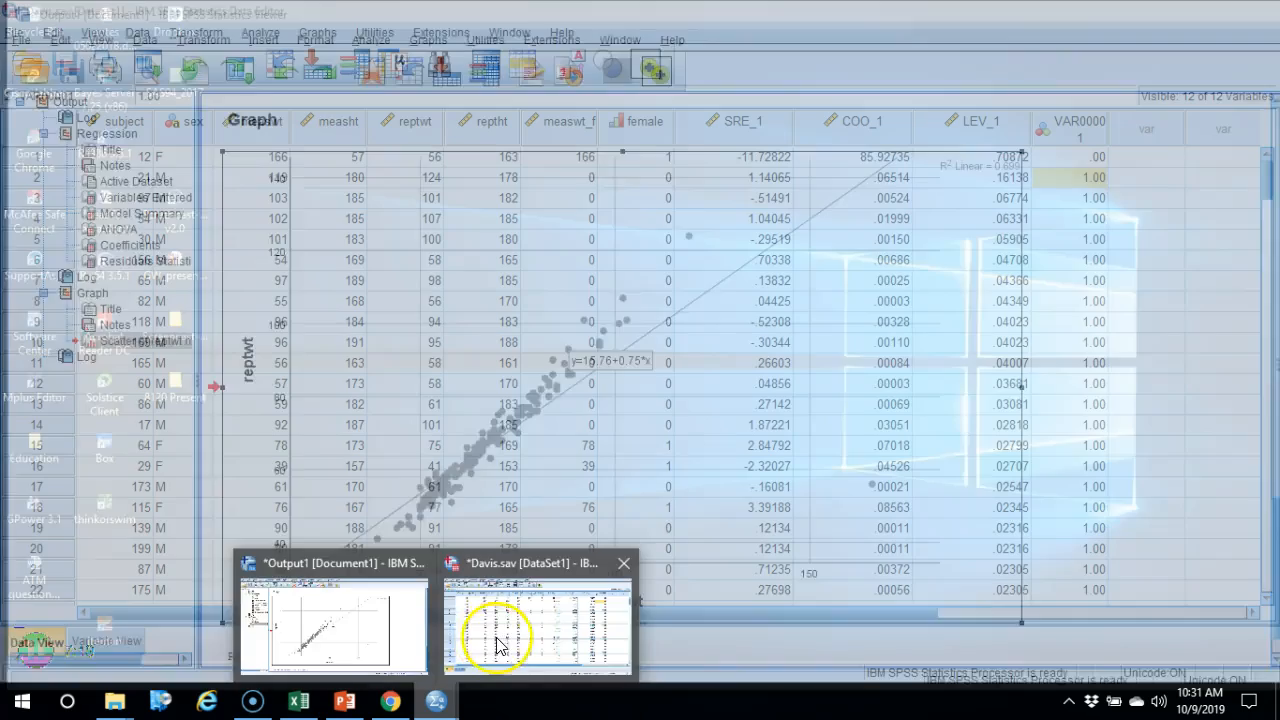
click(488, 640)
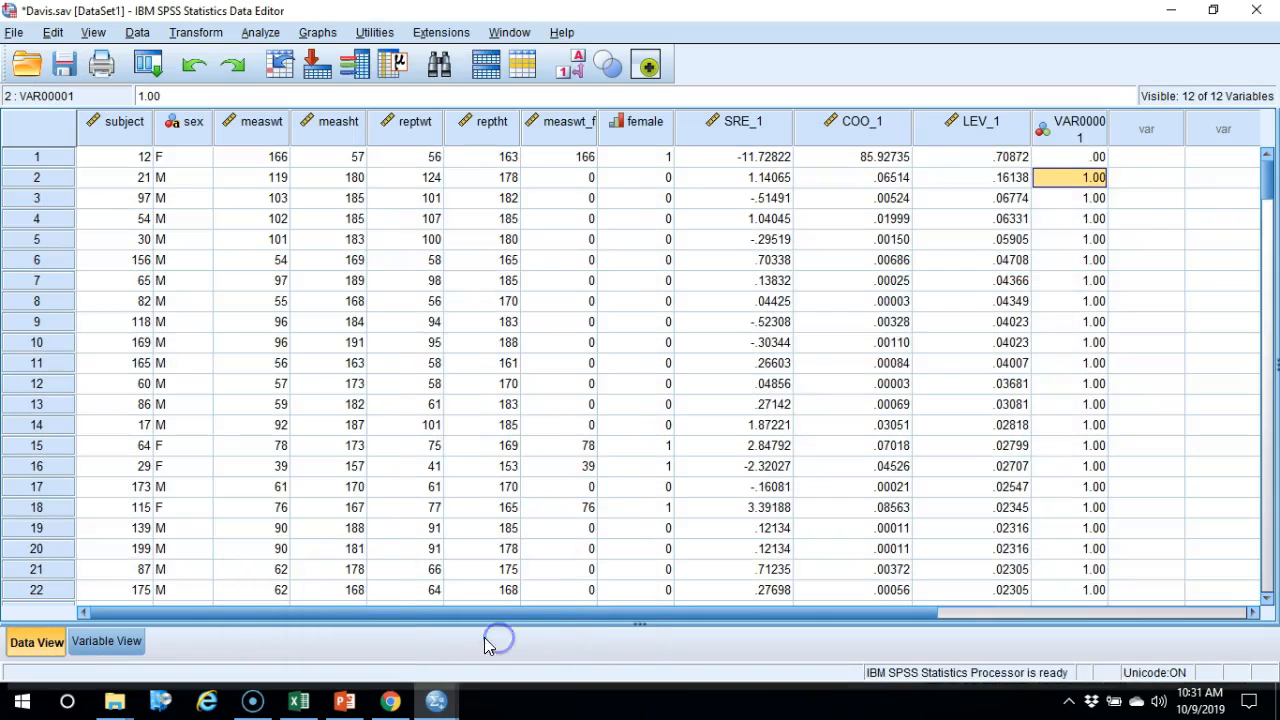
click(1079, 159)
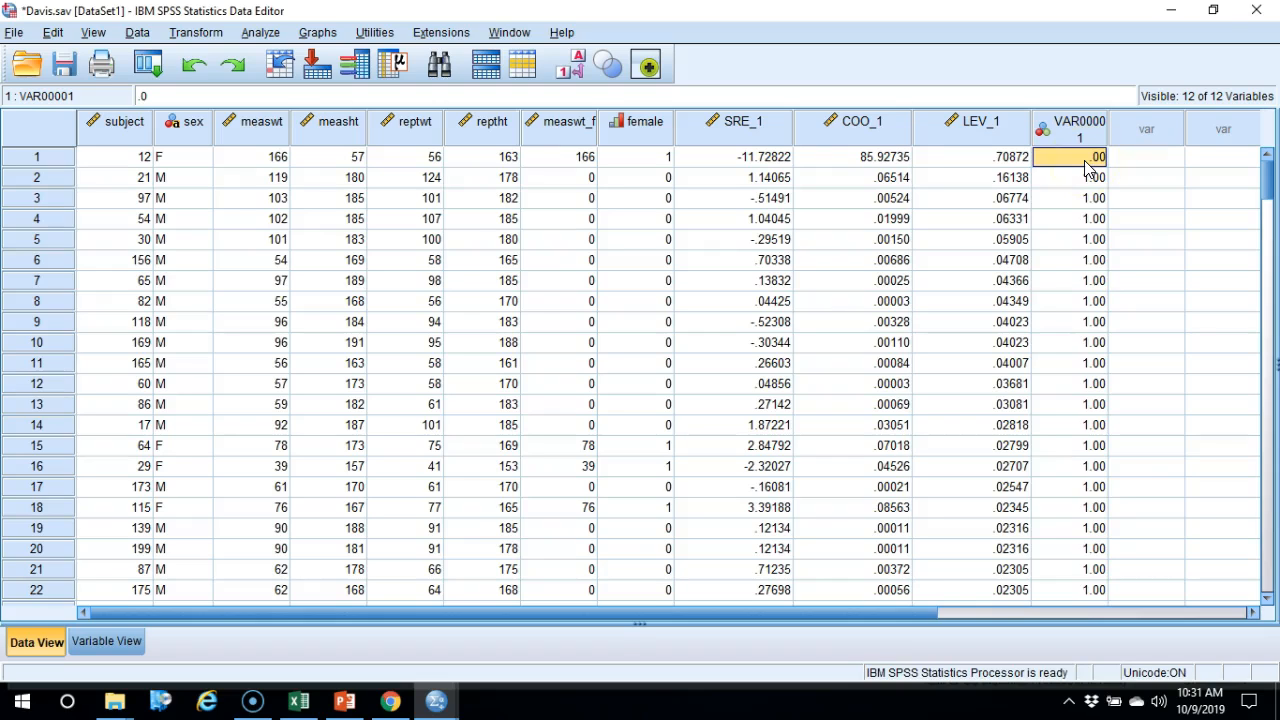
Select cases using VAR00001 as the filter variable, filtering out the unselected cases
click(133, 33)
click(133, 33)
click(176, 579)
click(172, 552)
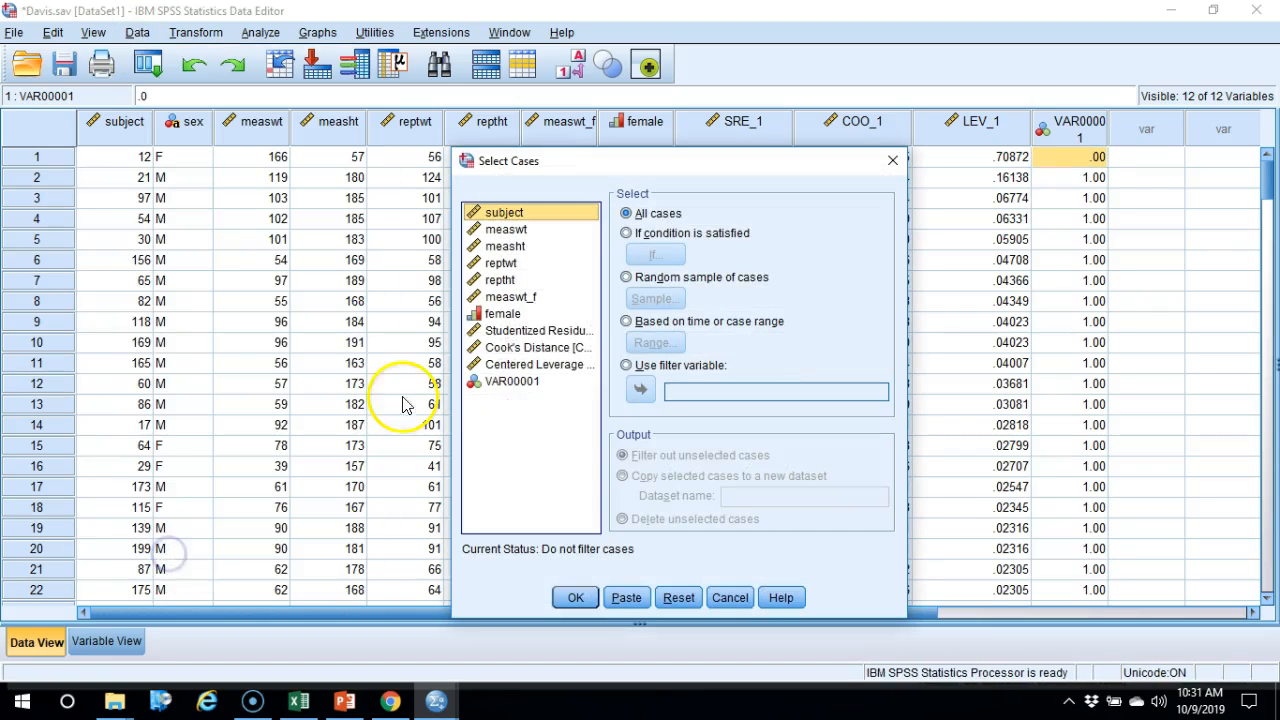
click(627, 366)
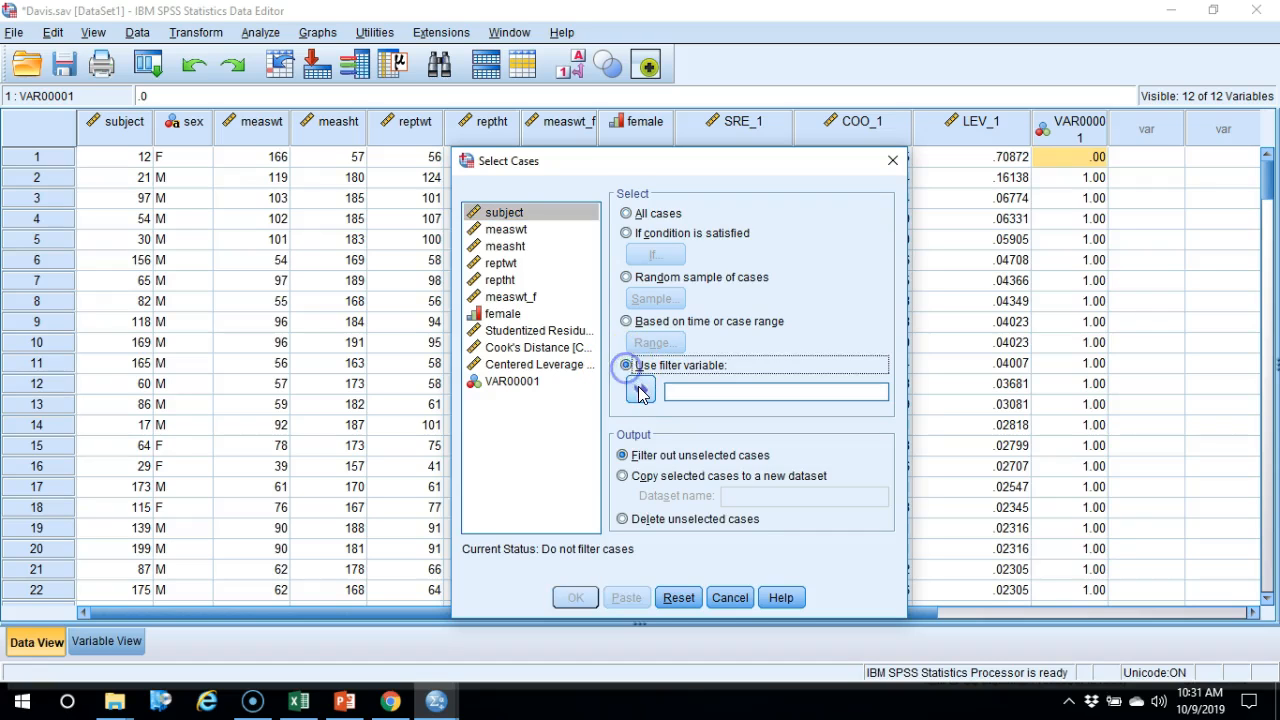
click(512, 381)
click(640, 392)
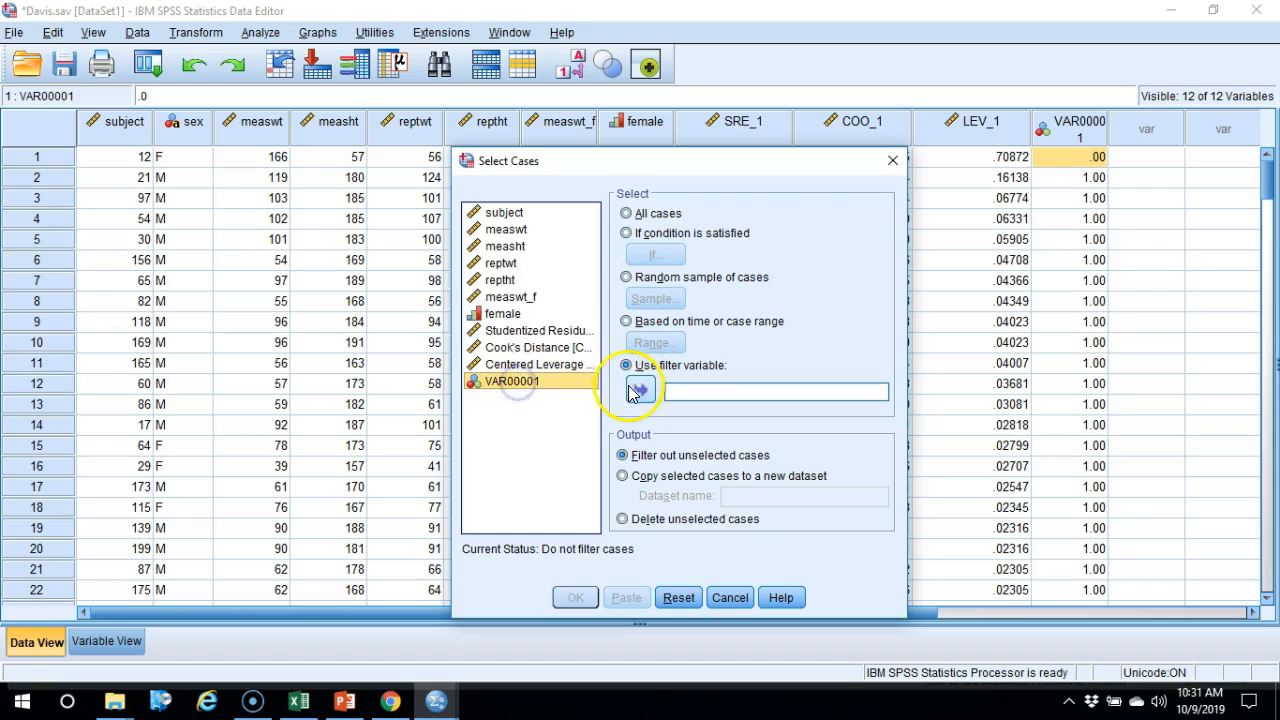
click(575, 597)
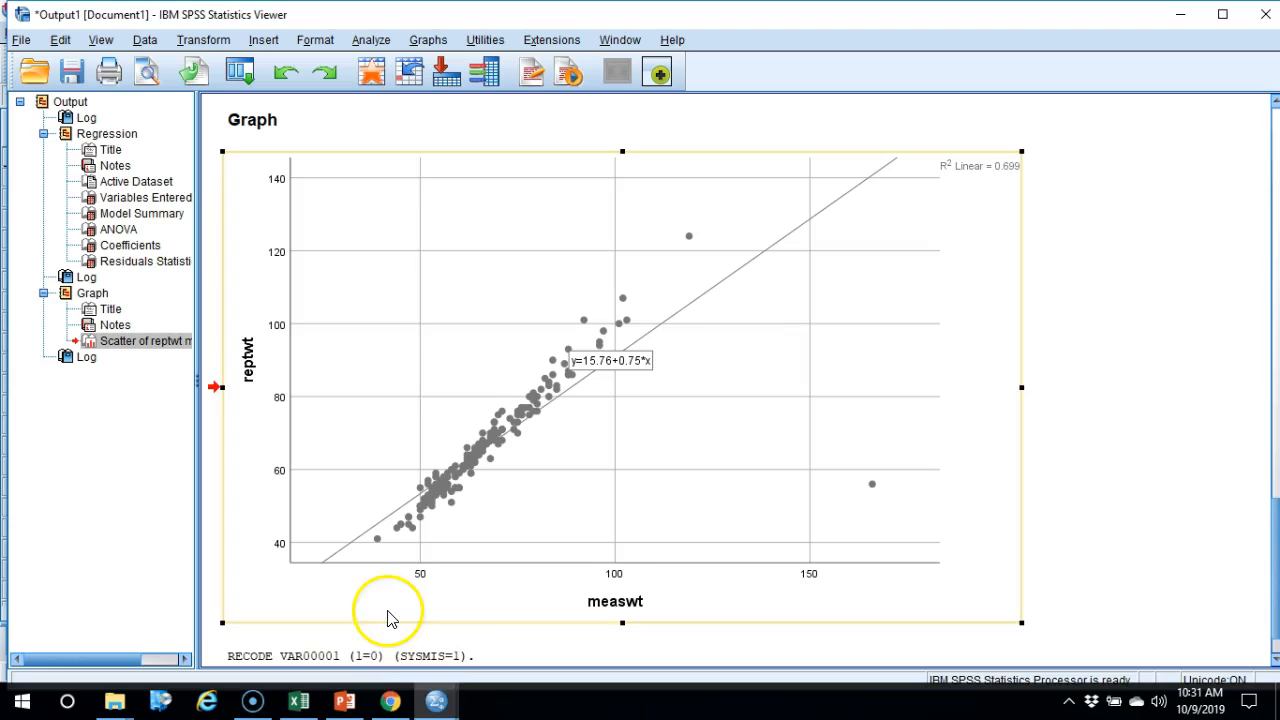
Return to the Davis.sav data and create a simple scatterplot with reptwt on the Y axis and measwt on the X axis
mouse_move(435, 705)
click(514, 618)
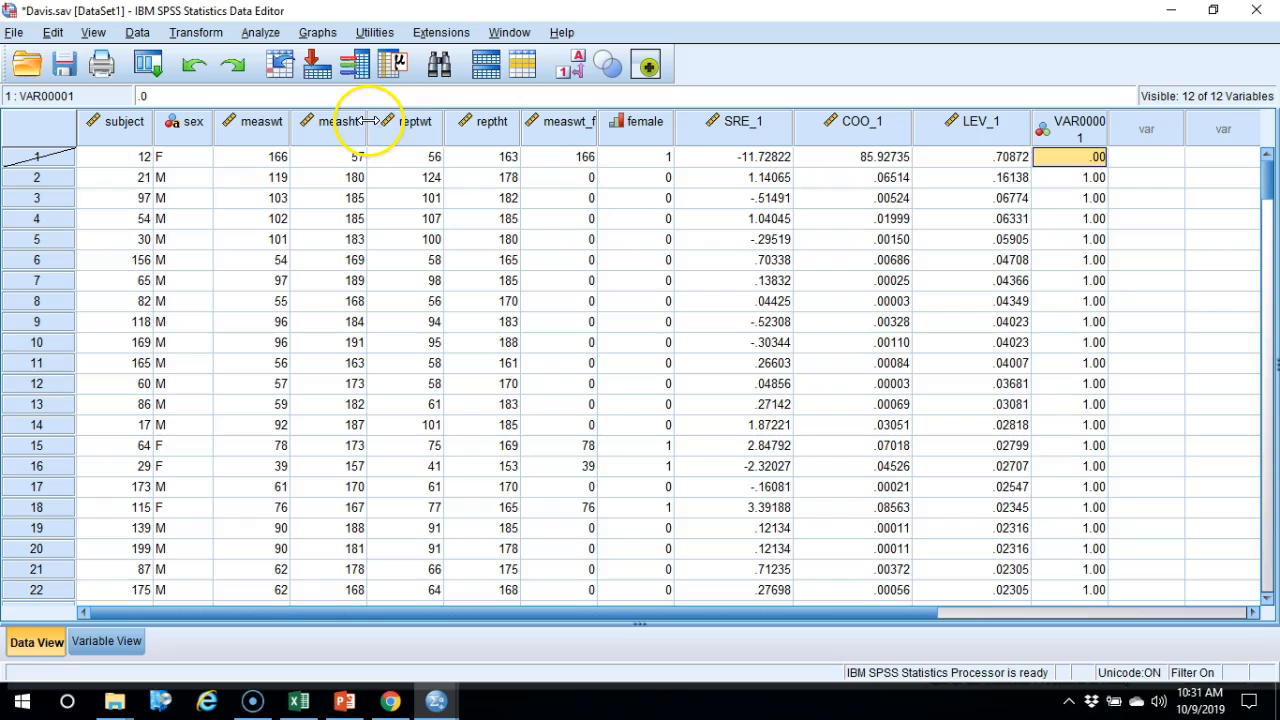
click(318, 32)
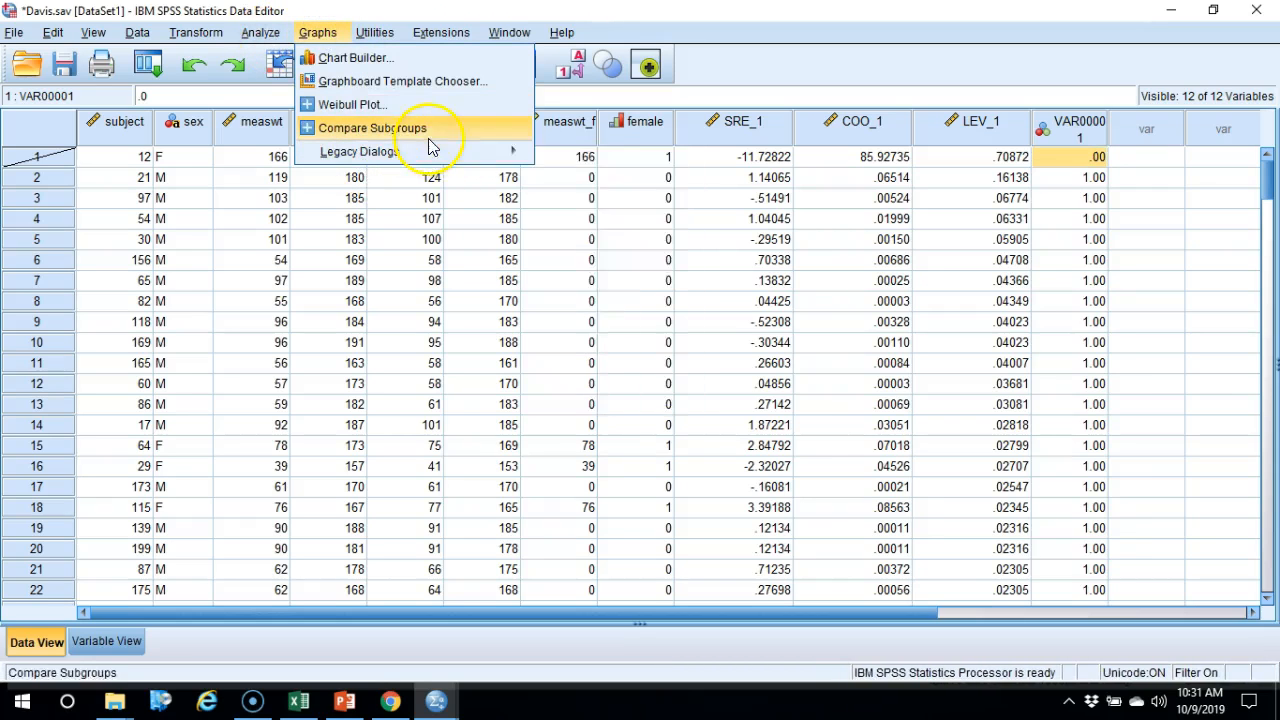
mouse_move(430, 151)
click(582, 368)
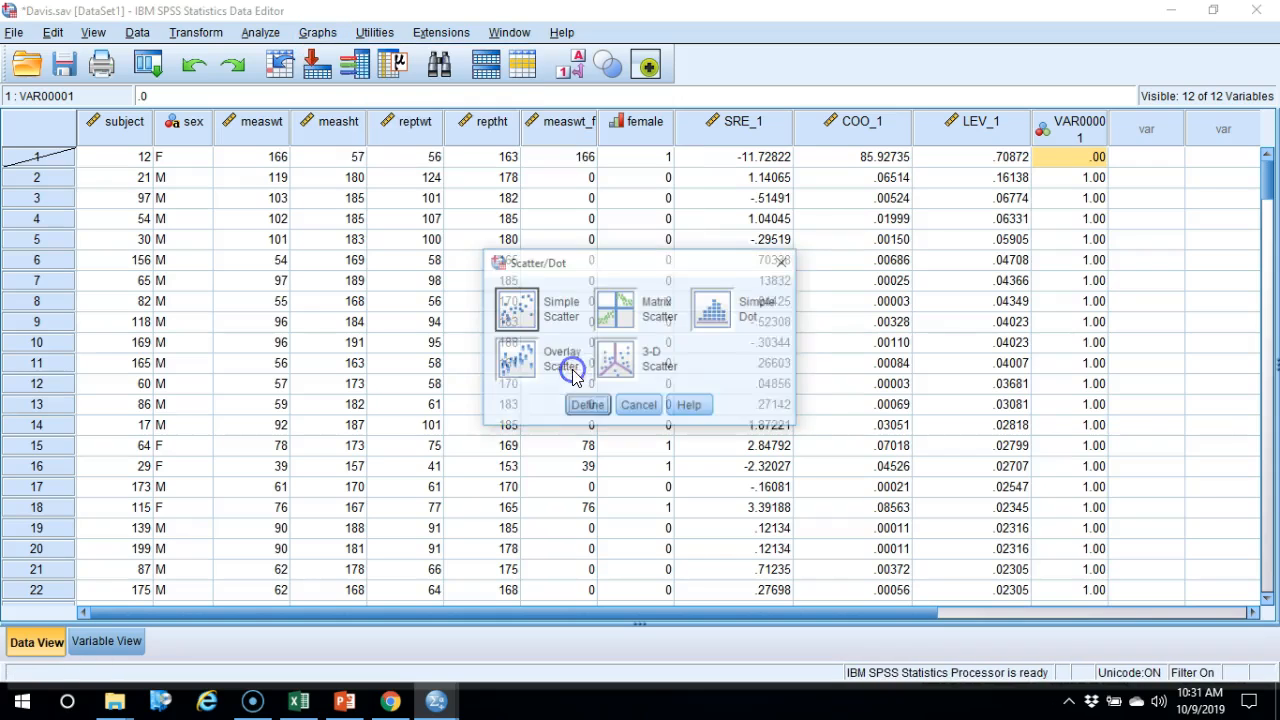
click(587, 406)
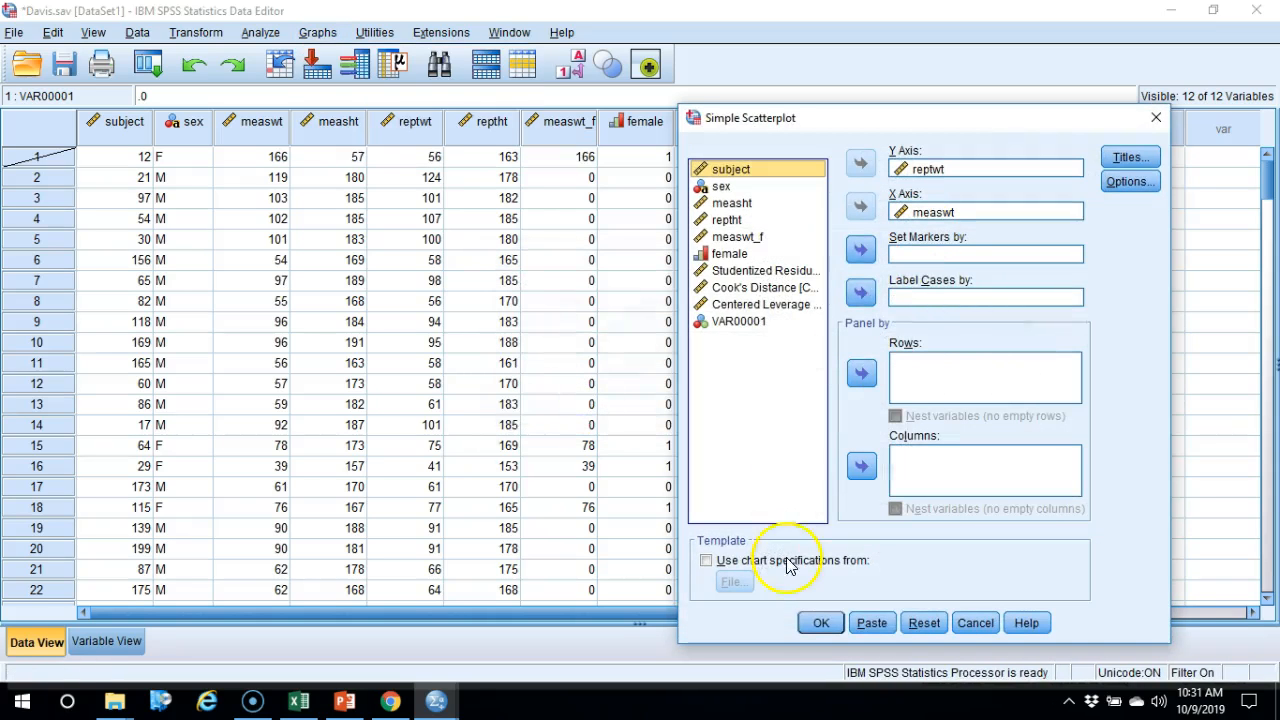
click(812, 623)
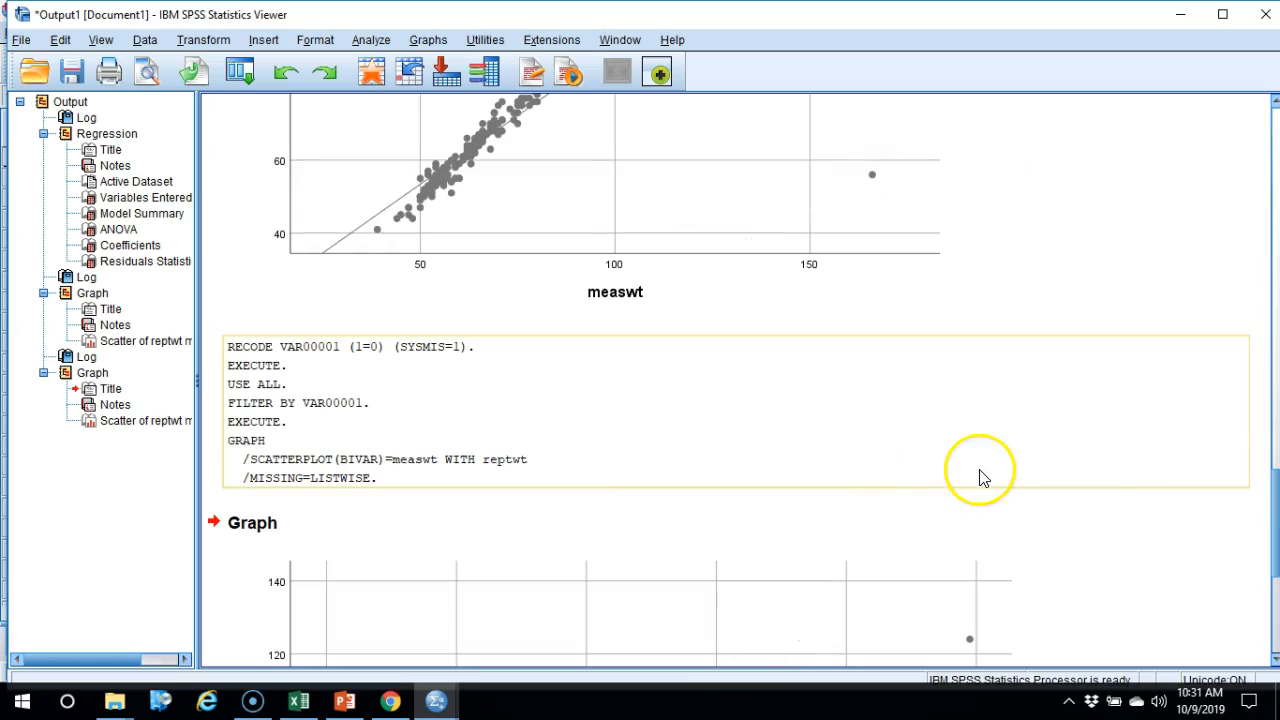
Add a linear fit line without confidence intervals to the new scatterplot of reptwt by measwt
drag(1275, 531, 1275, 618)
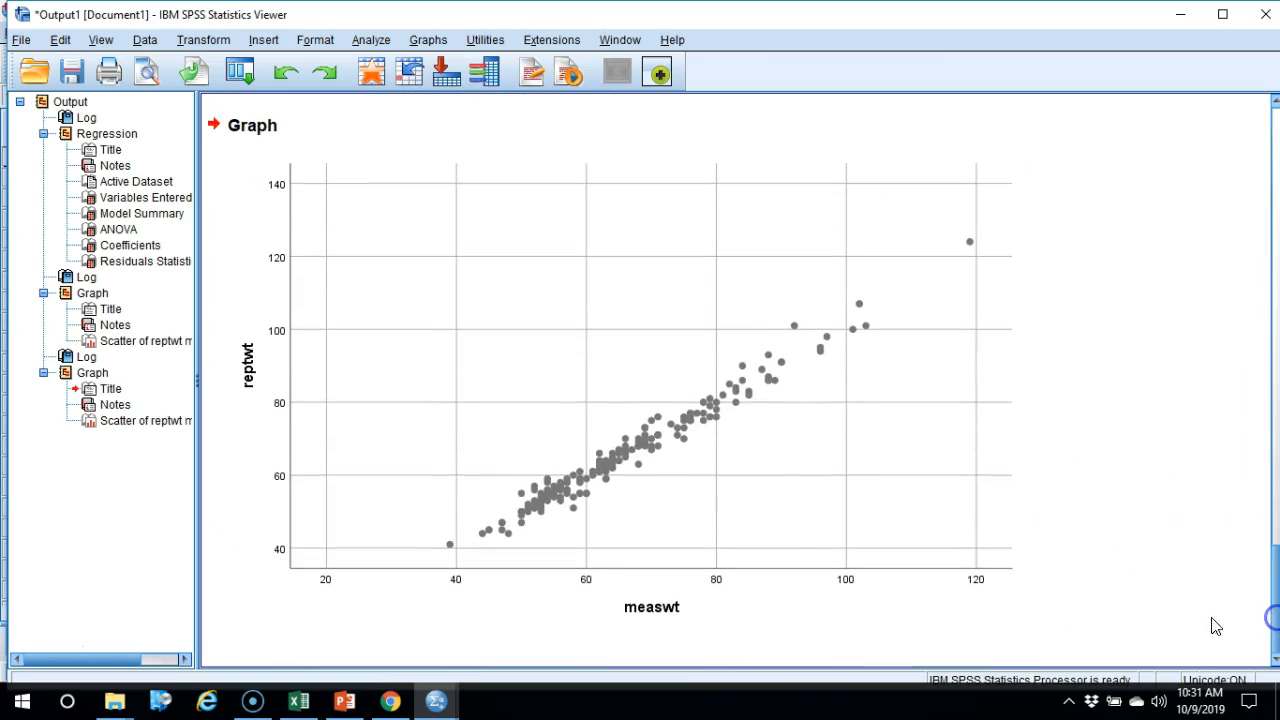
double_click(748, 418)
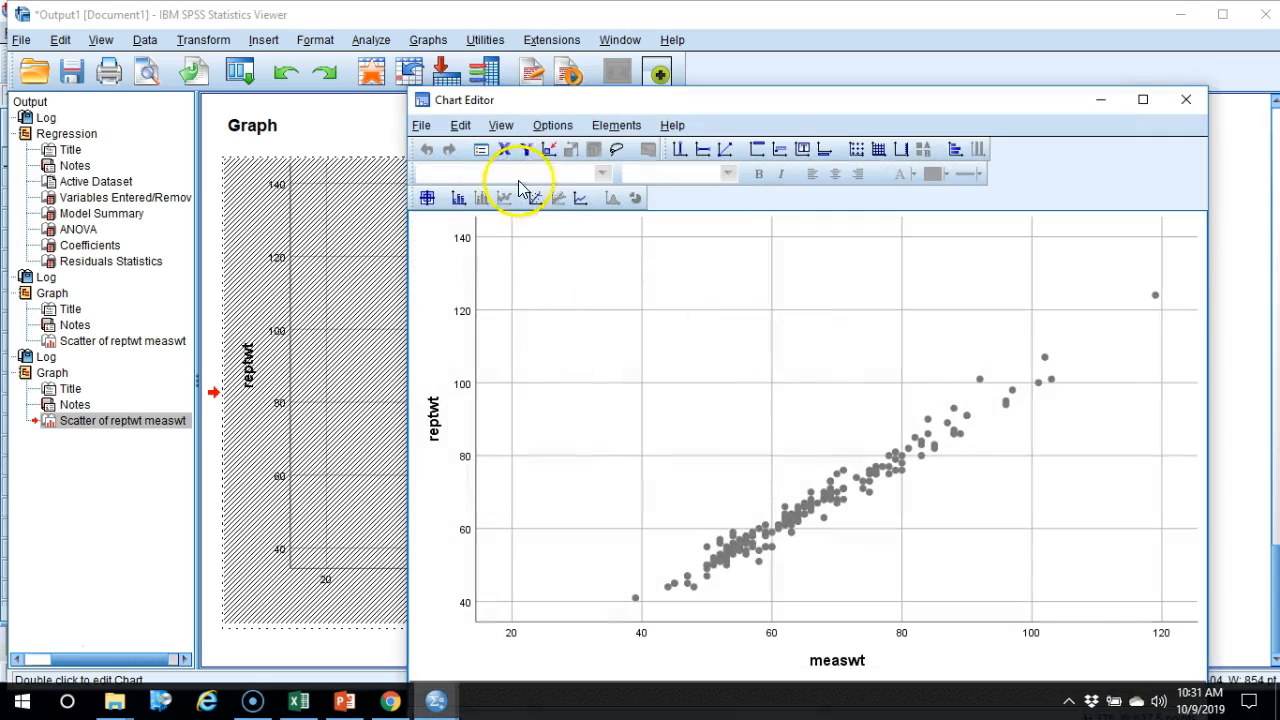
click(537, 198)
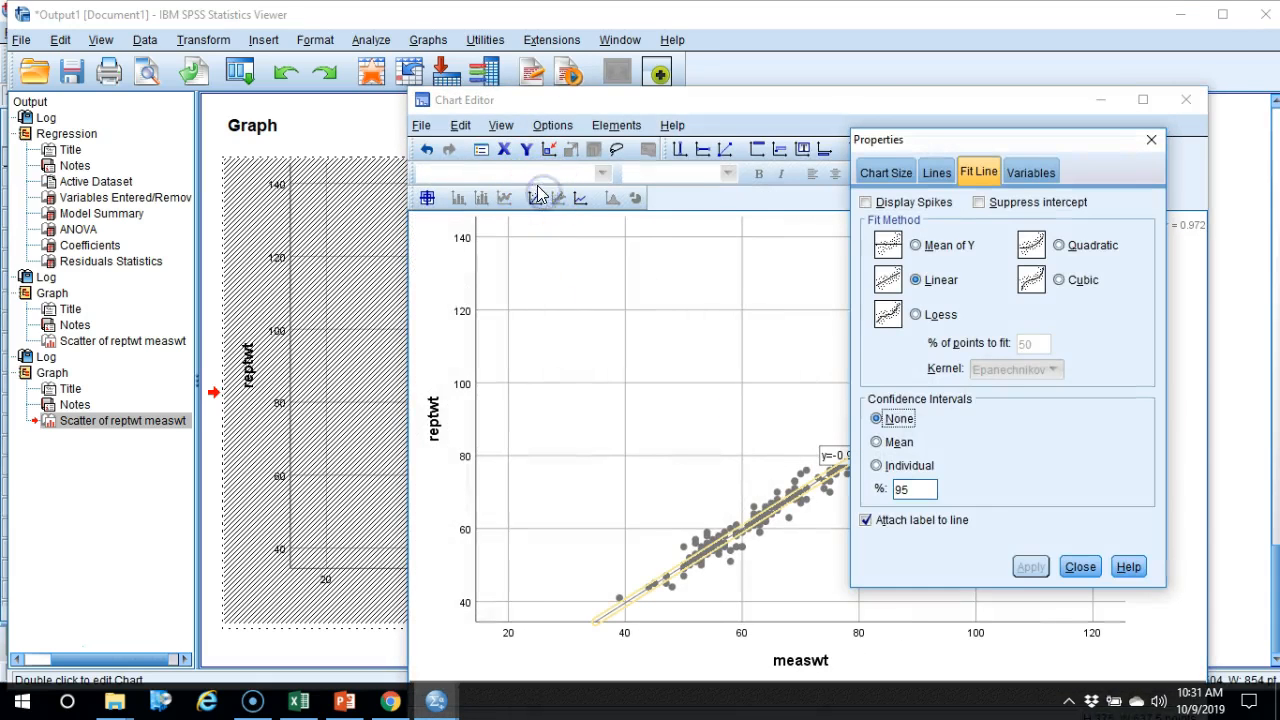
click(1077, 564)
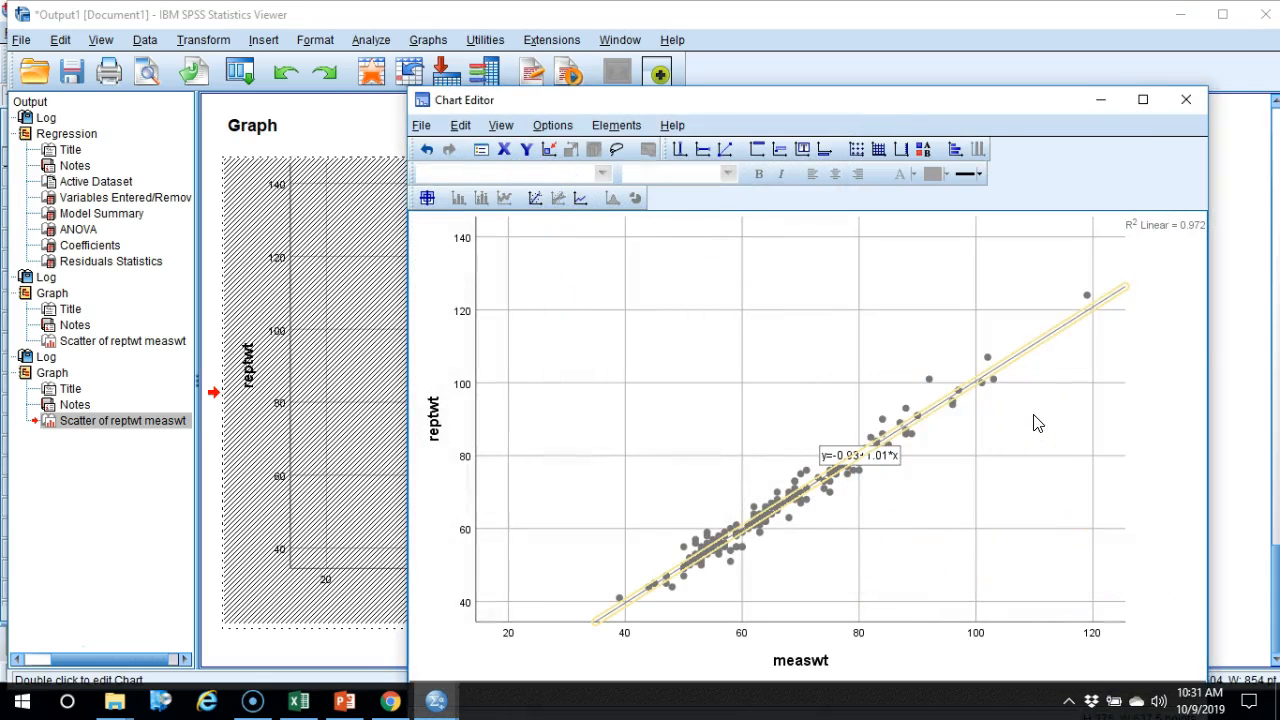
click(1226, 346)
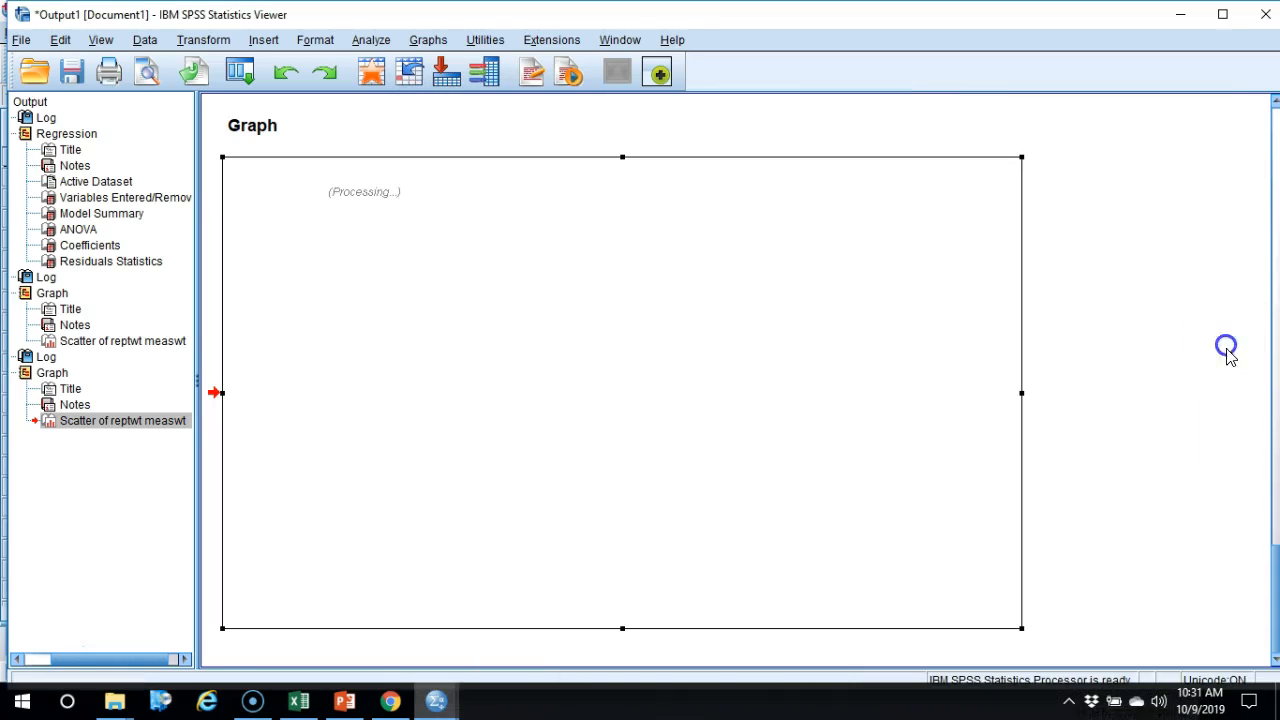
Compare the outlying points, fit lines and R² values of the unfiltered and filtered scatterplots of reptwt by measwt
click(1273, 497)
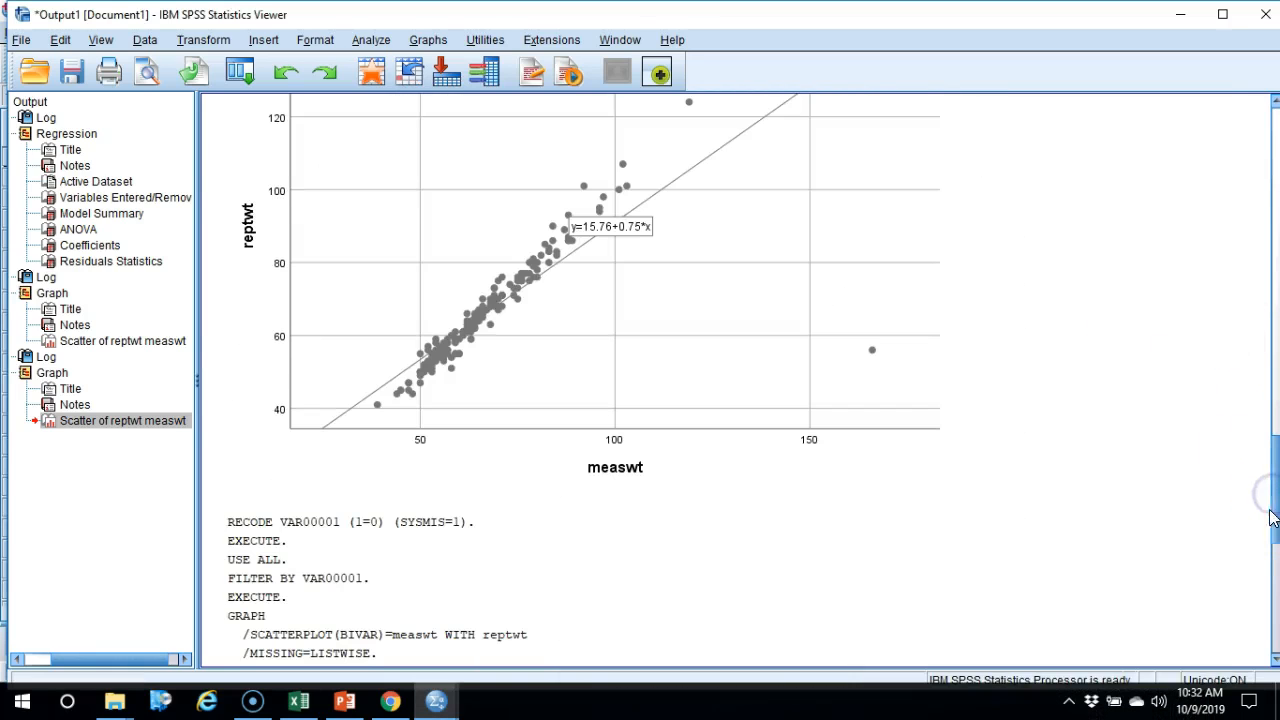
drag(1276, 525, 1276, 497)
click(991, 449)
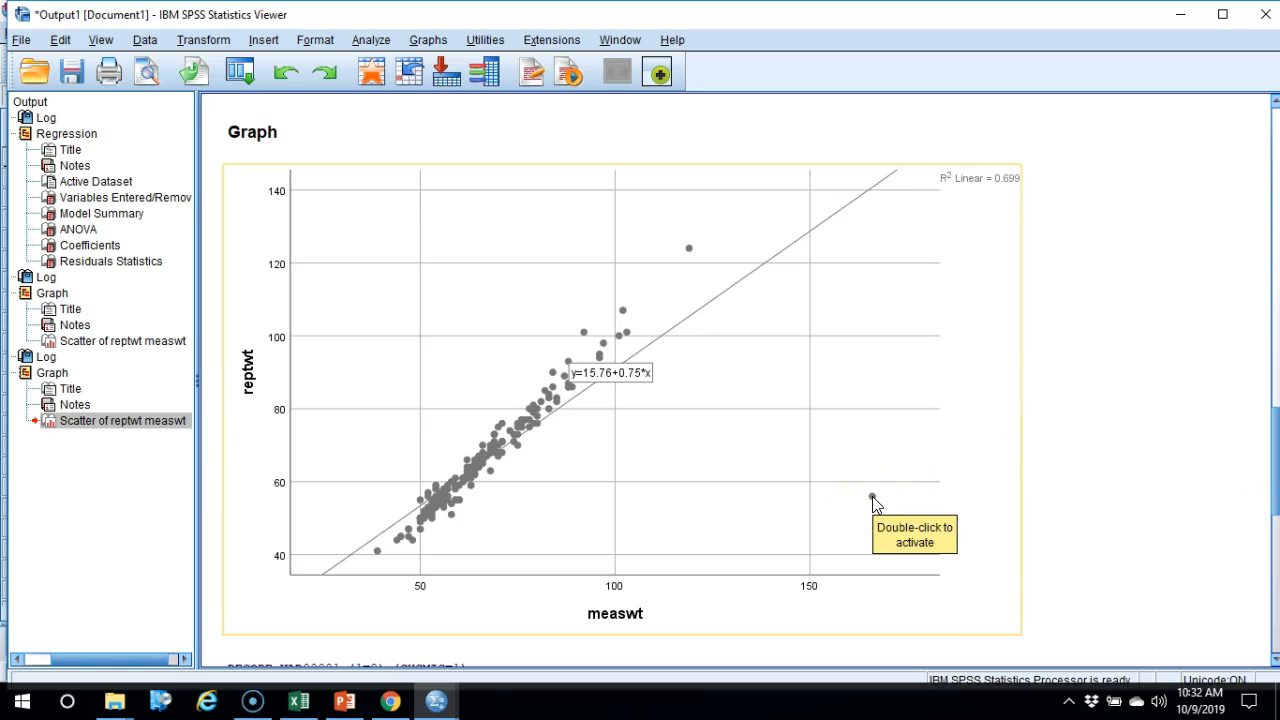
click(1115, 557)
click(1274, 460)
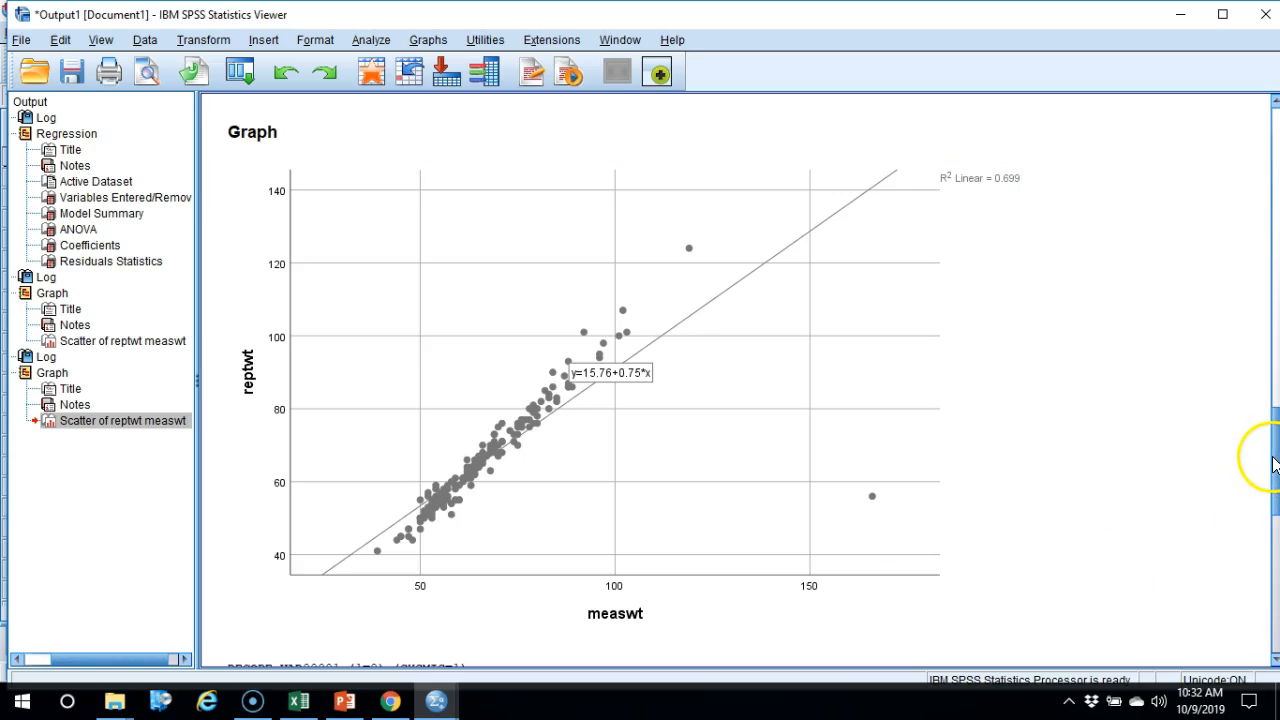
drag(1274, 506, 1262, 590)
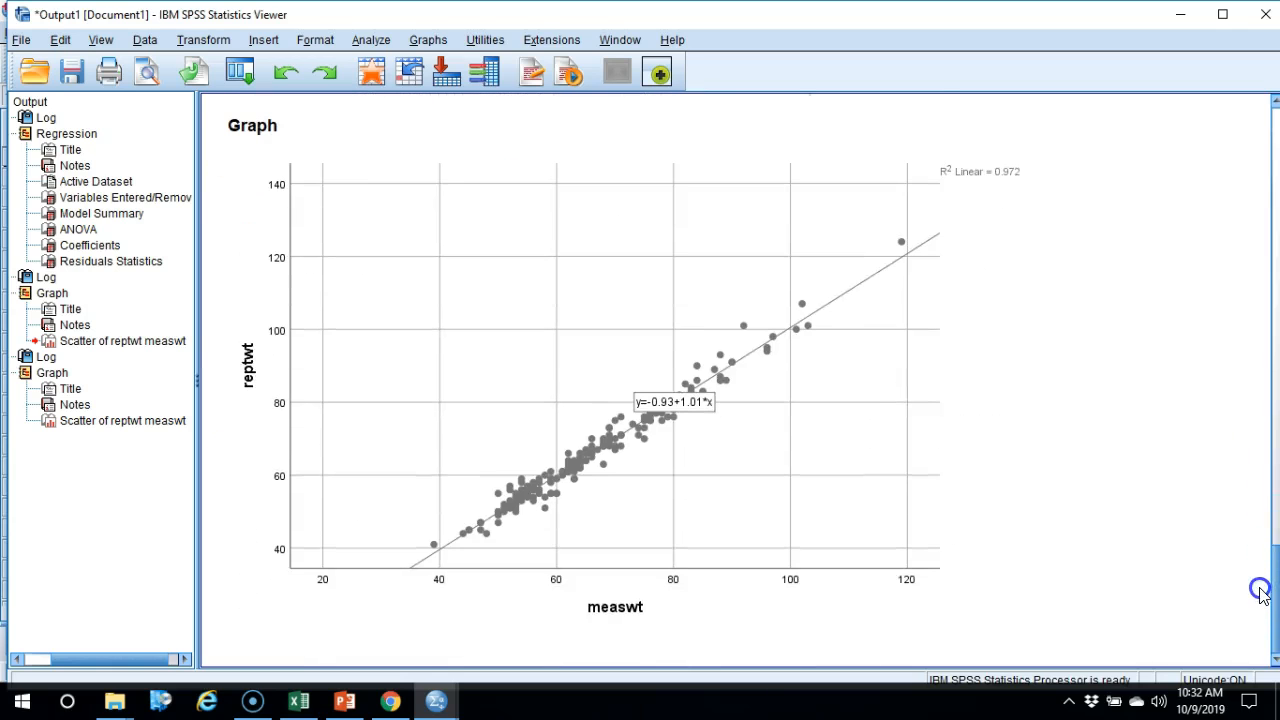
click(990, 170)
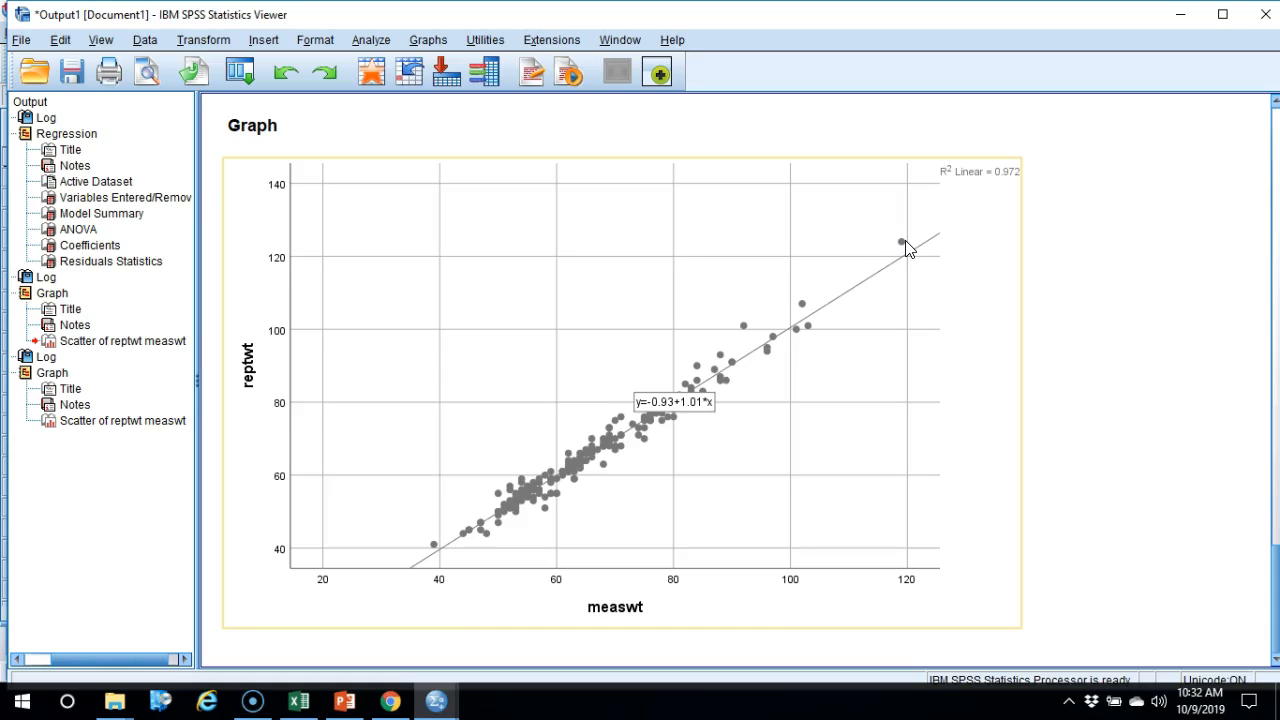
click(1177, 289)
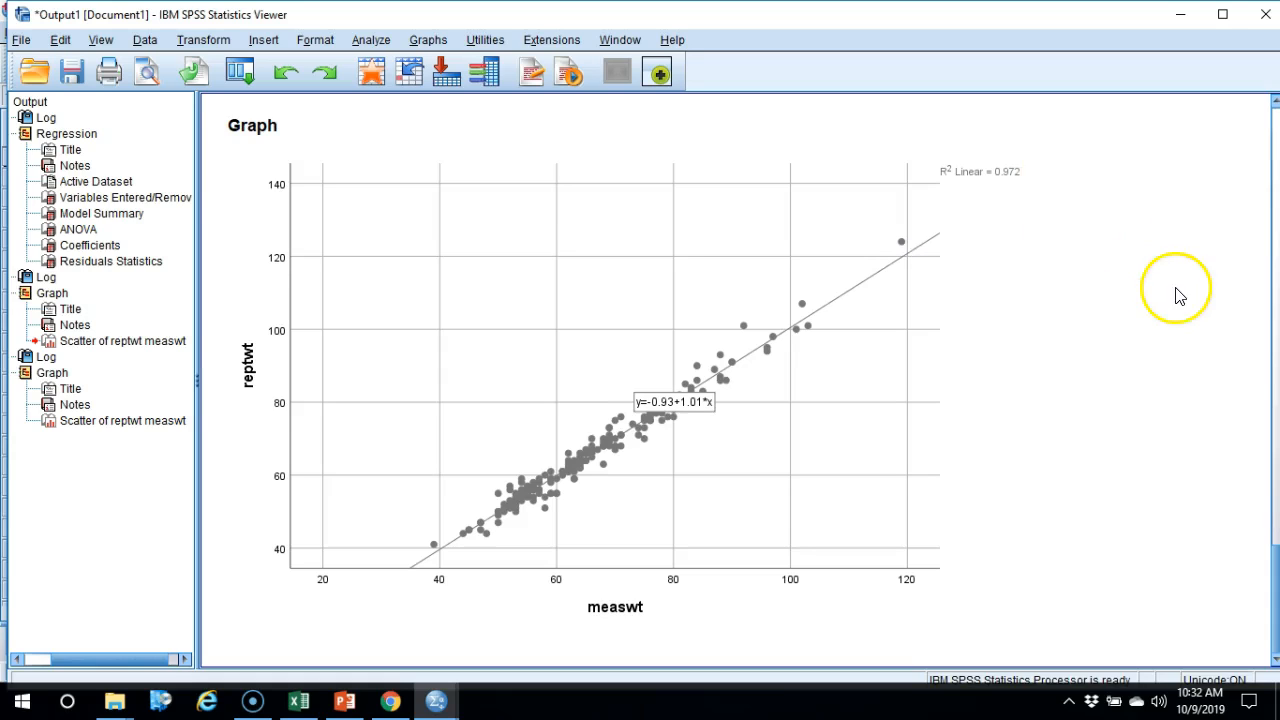
click(886, 443)
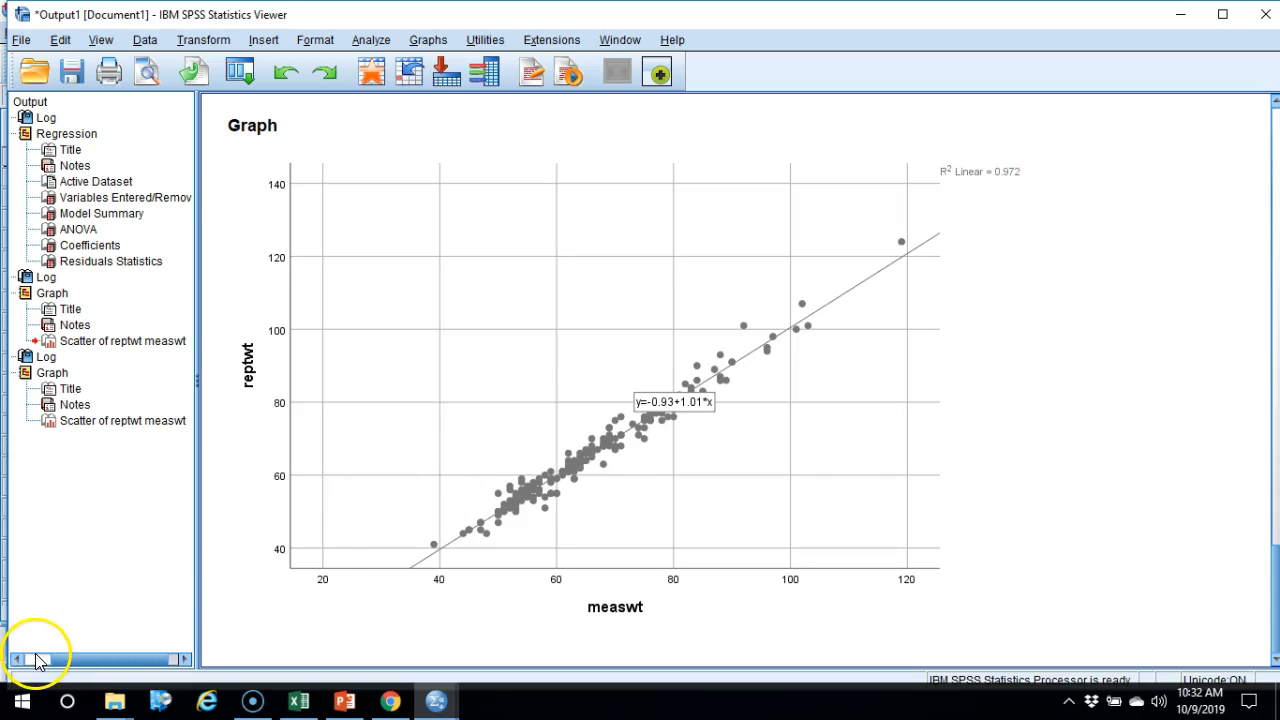
click(35, 656)
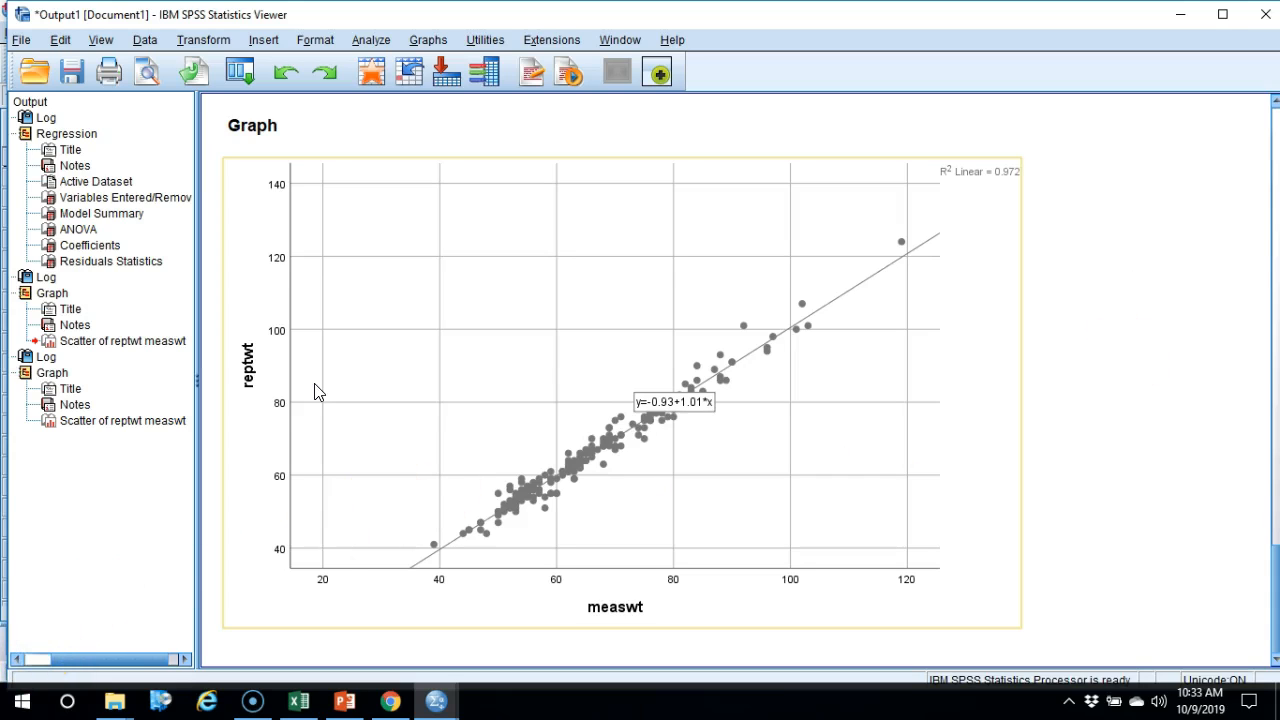
Set up the linear regression of reptwt on measwt, female and measwt_f with collinearity diagnostics included
click(368, 44)
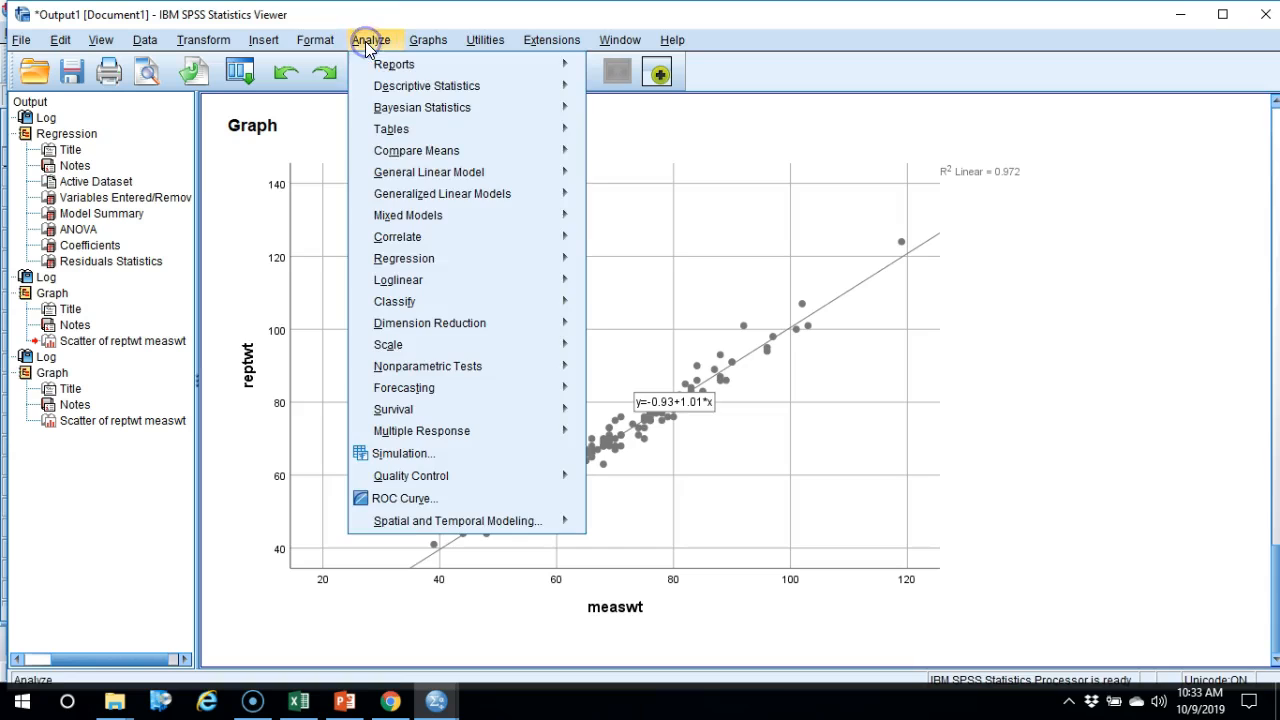
mouse_move(449, 262)
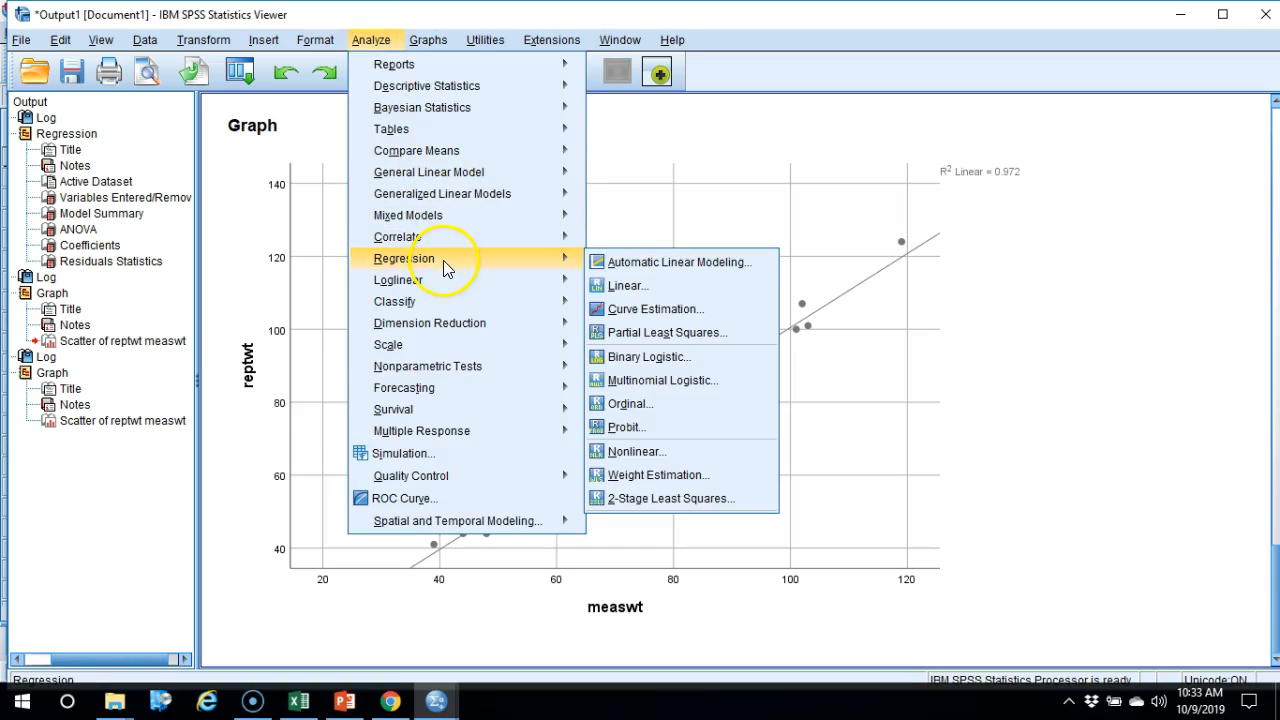
click(625, 285)
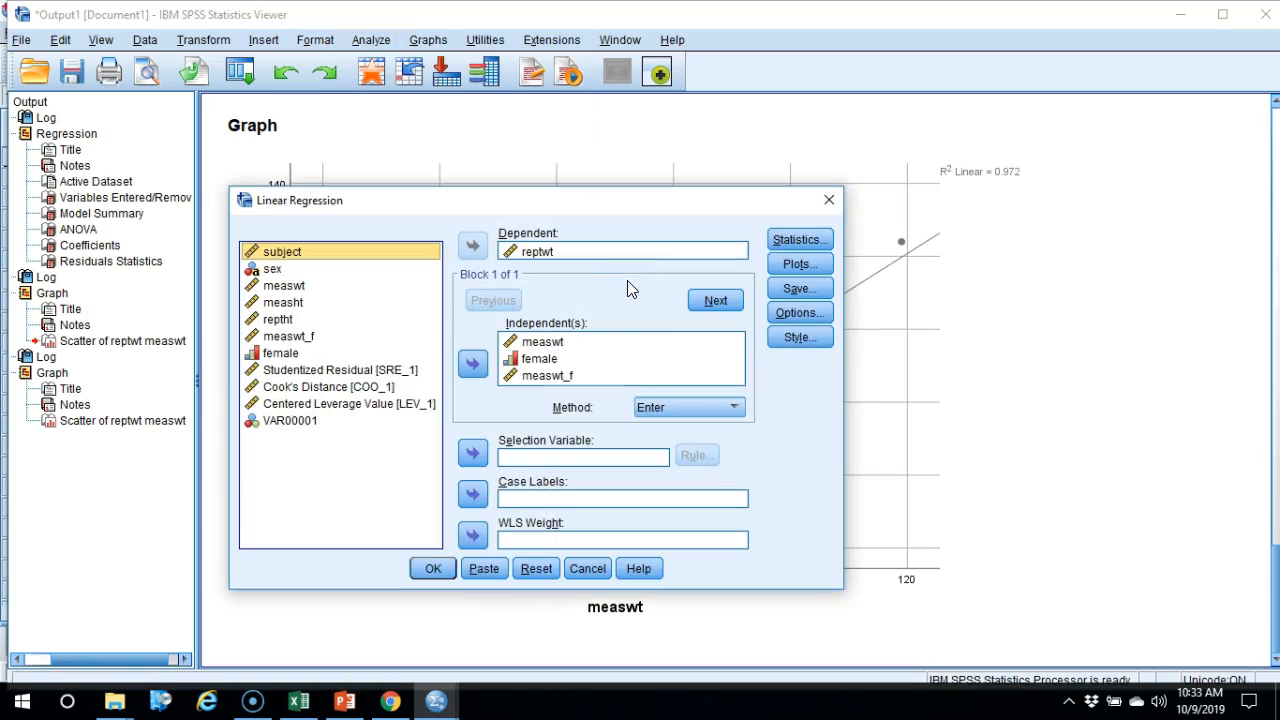
click(798, 241)
click(466, 369)
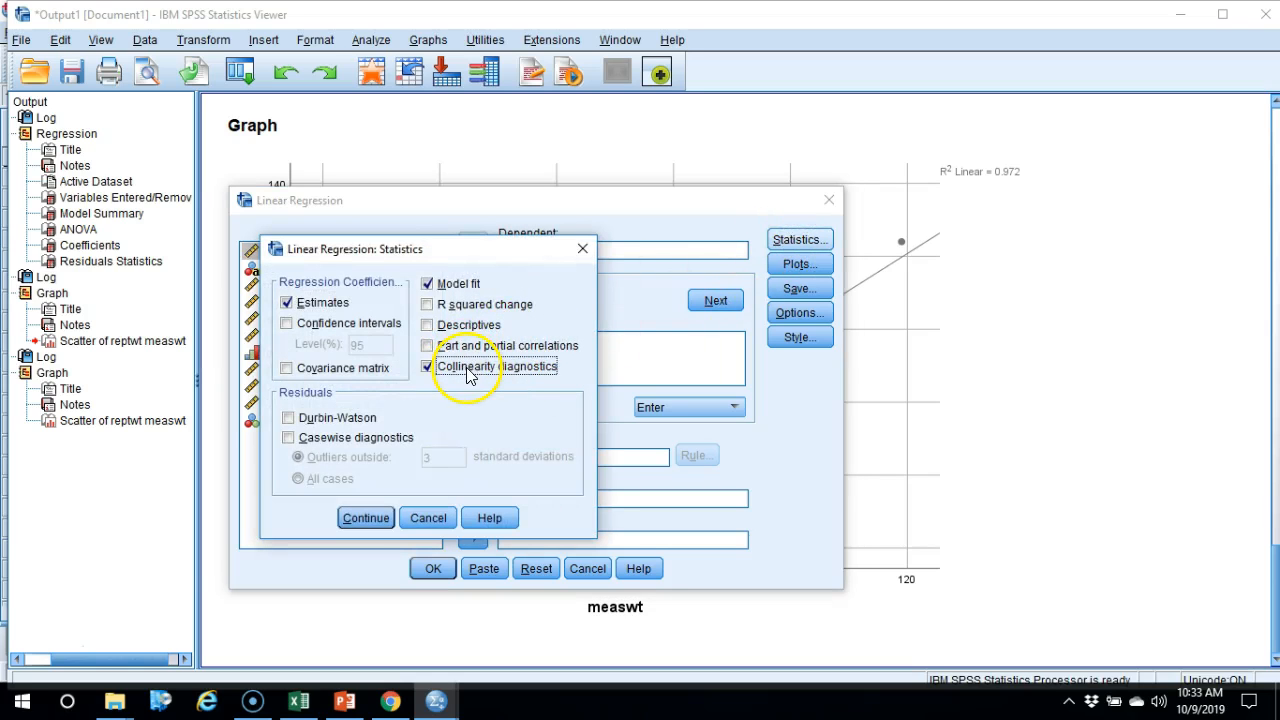
click(365, 517)
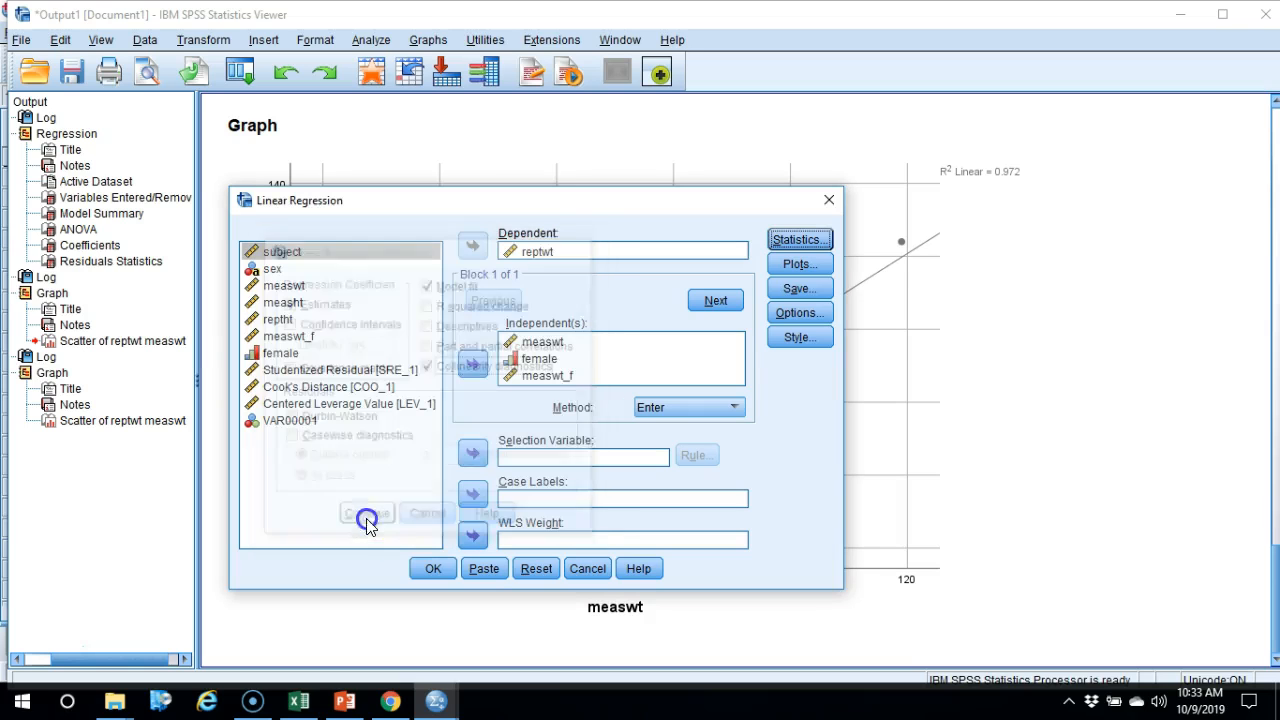
Add DfBeta(s) to the saved influence statistics and run the linear regression on the filtered cases
click(785, 300)
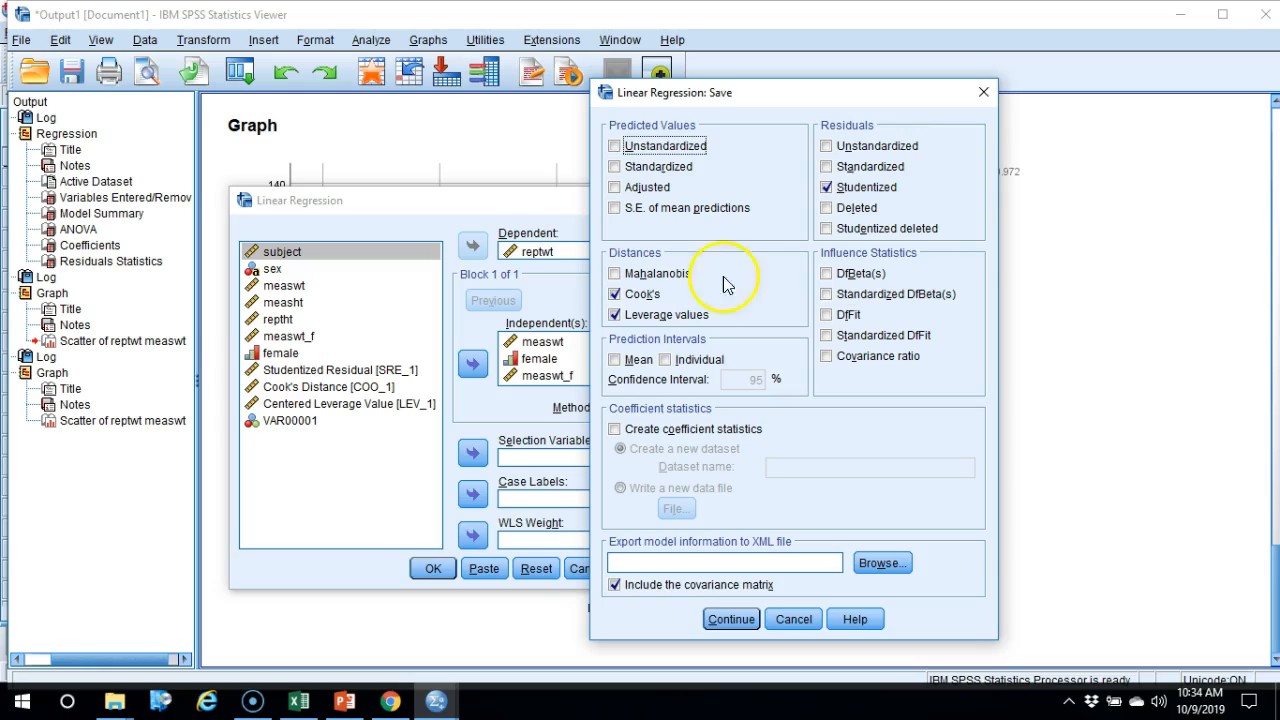
click(838, 276)
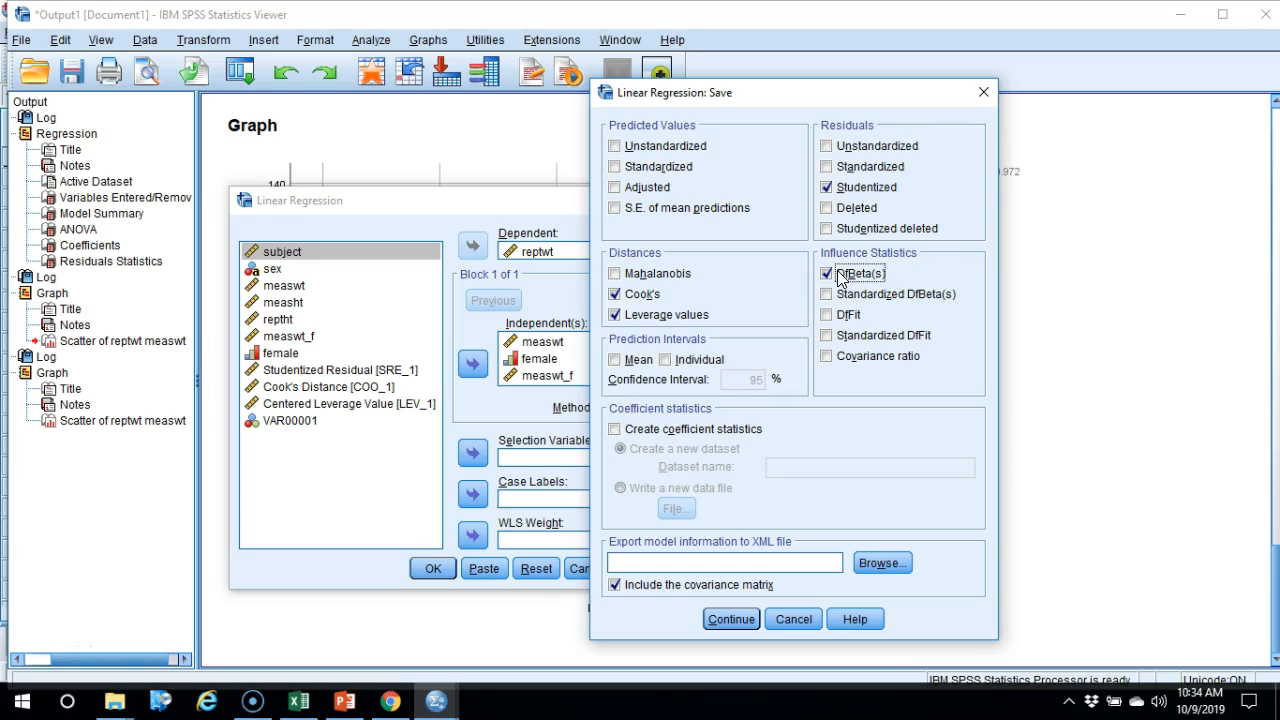
click(729, 620)
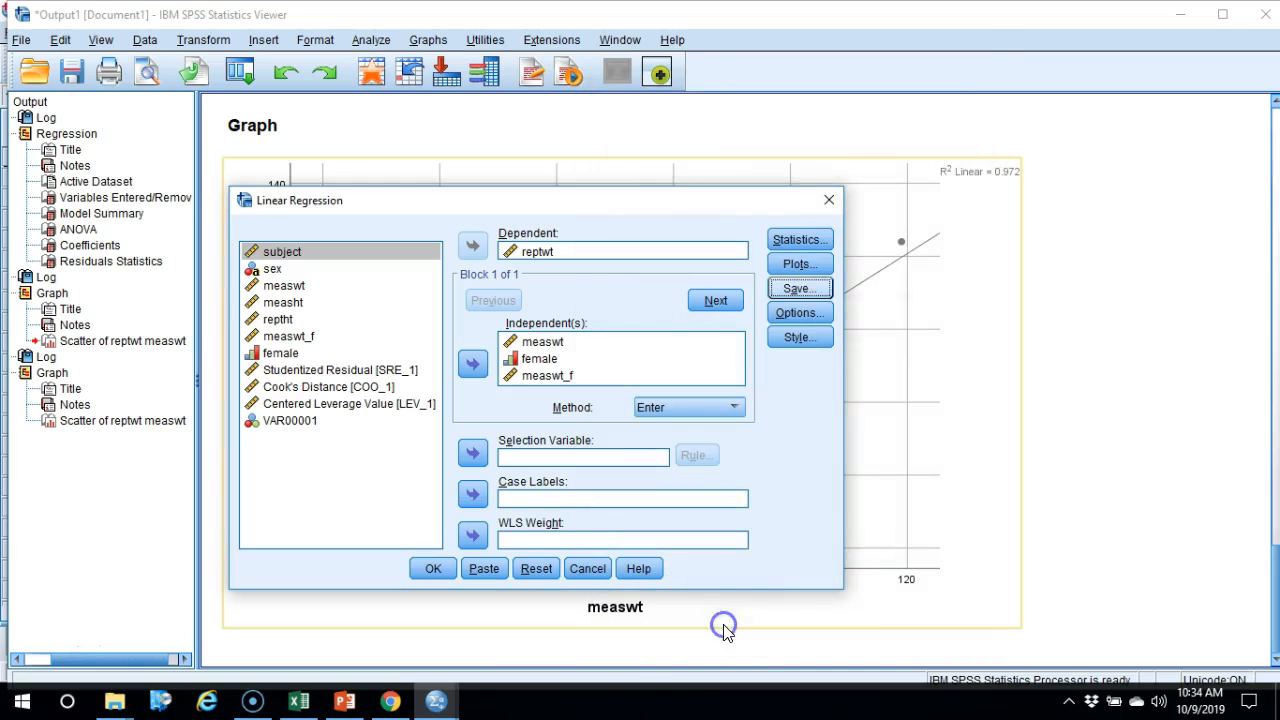
click(435, 570)
Examine the newly saved DFBETA columns for the intercept and each predictor in the Davis.sav data
mouse_move(433, 705)
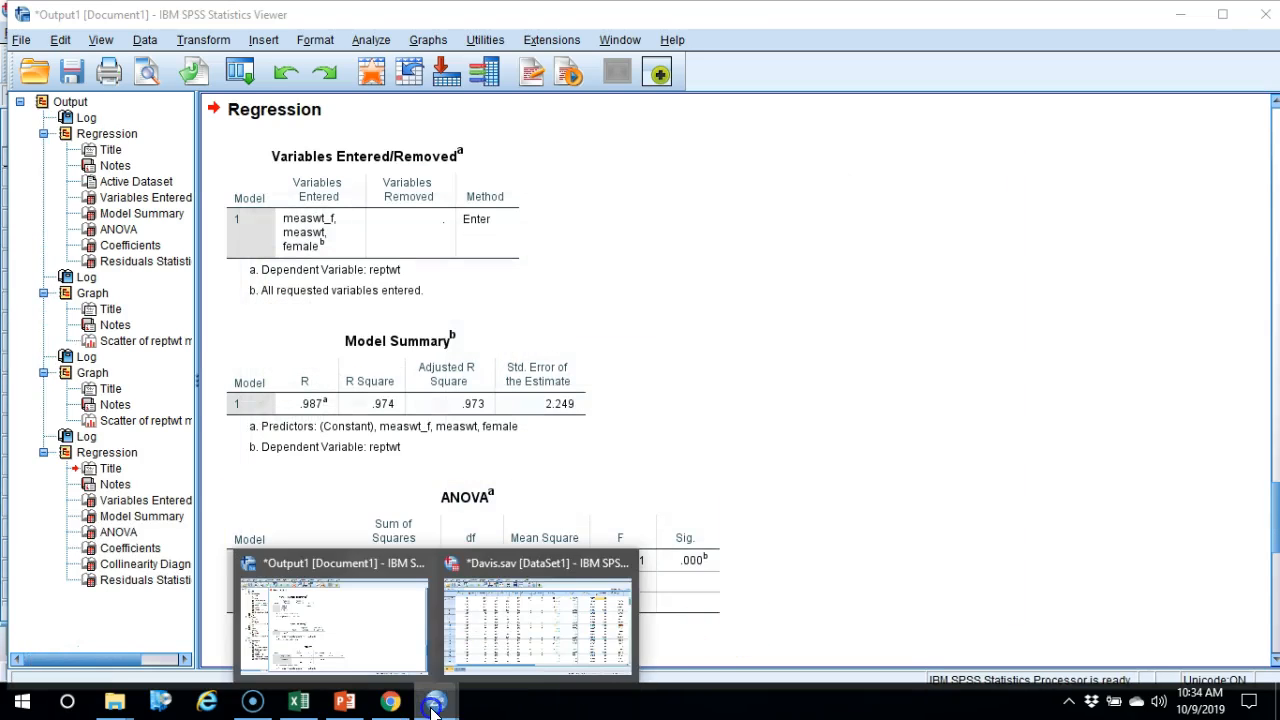
click(486, 663)
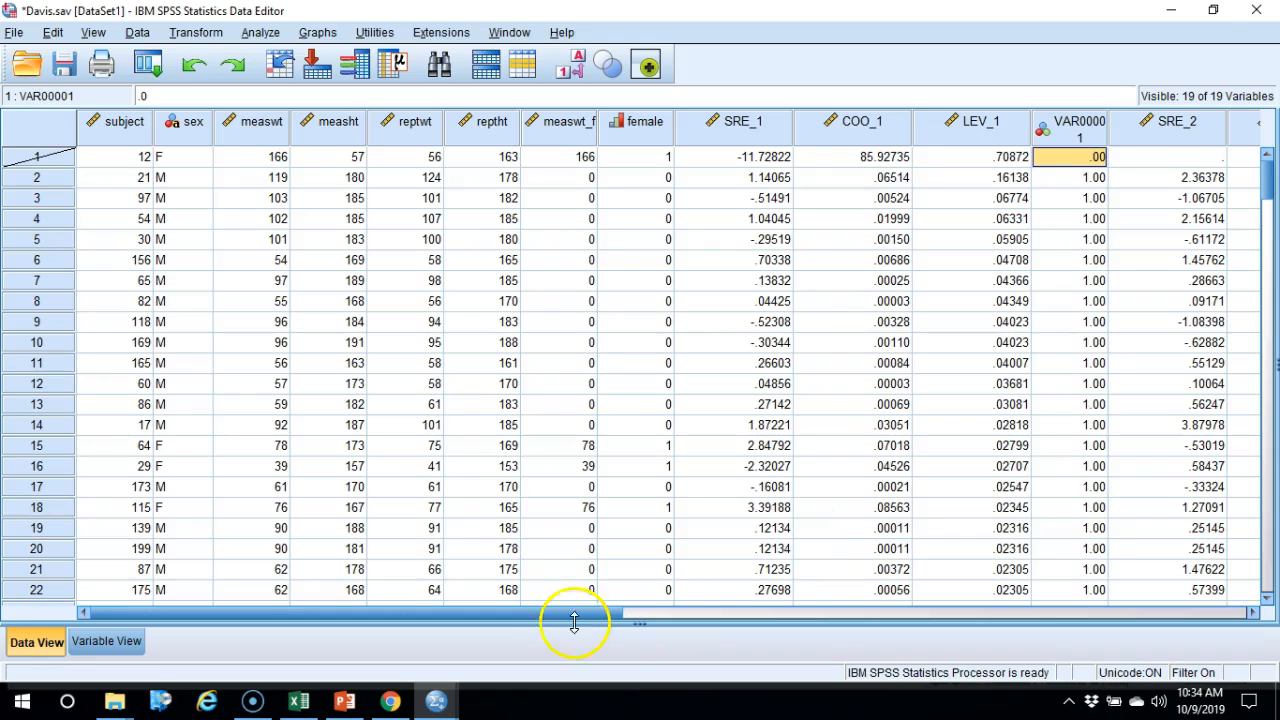
drag(540, 614, 810, 616)
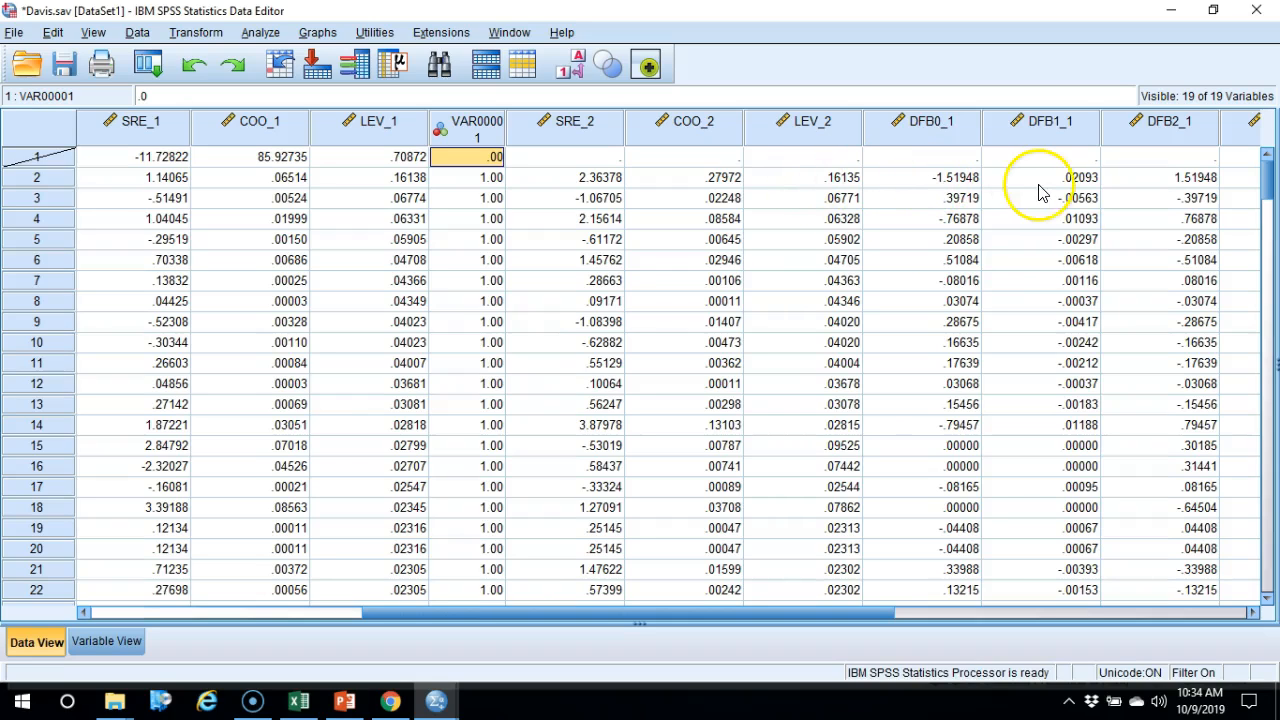
drag(786, 611, 1014, 592)
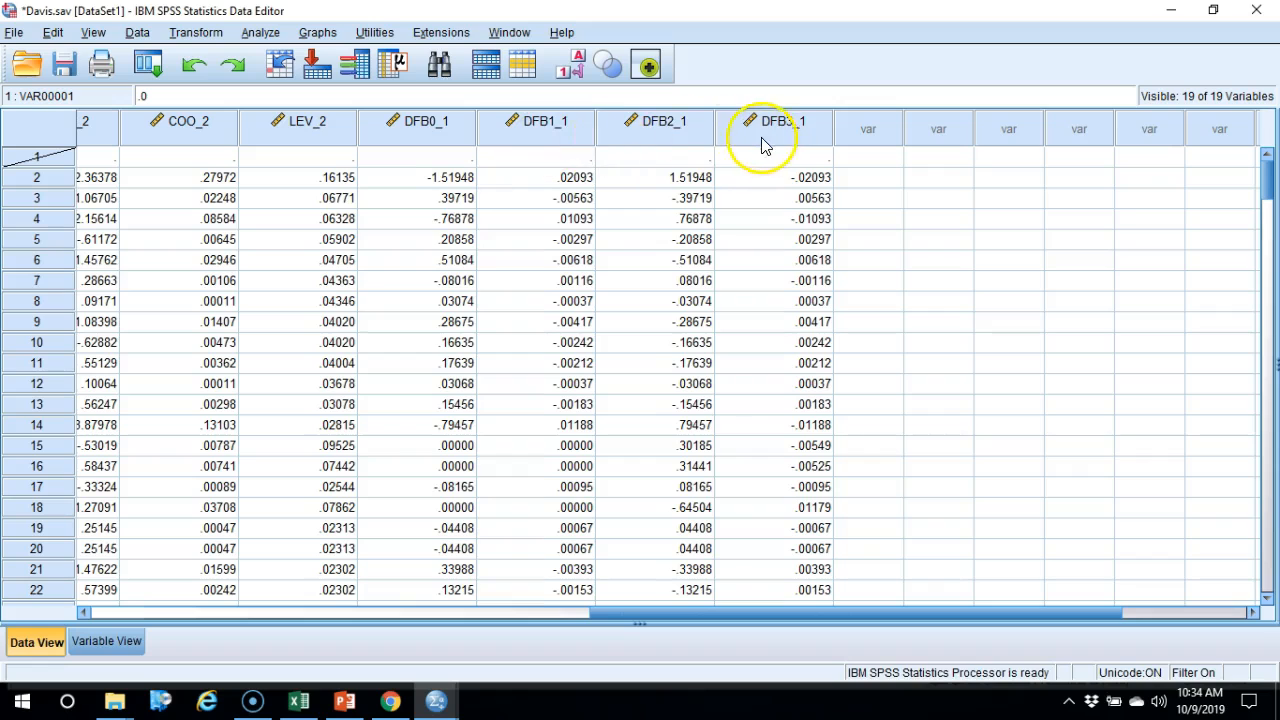
click(416, 137)
click(537, 132)
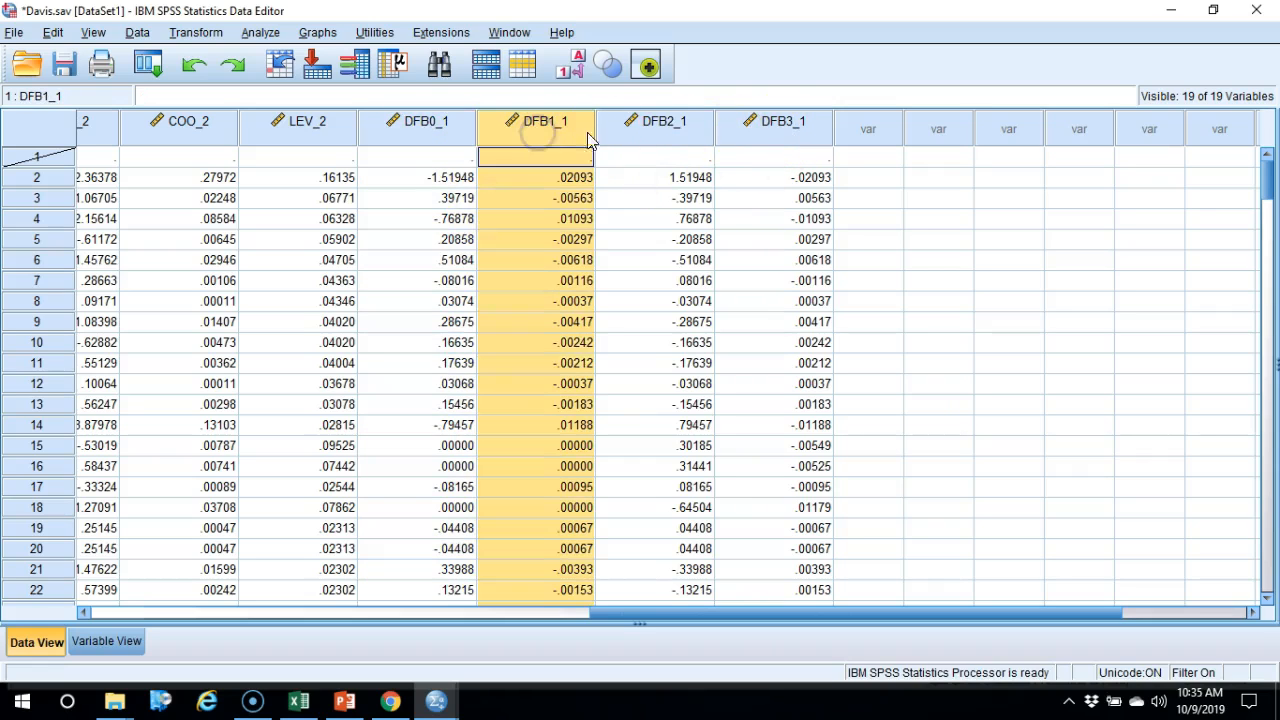
click(671, 127)
click(797, 123)
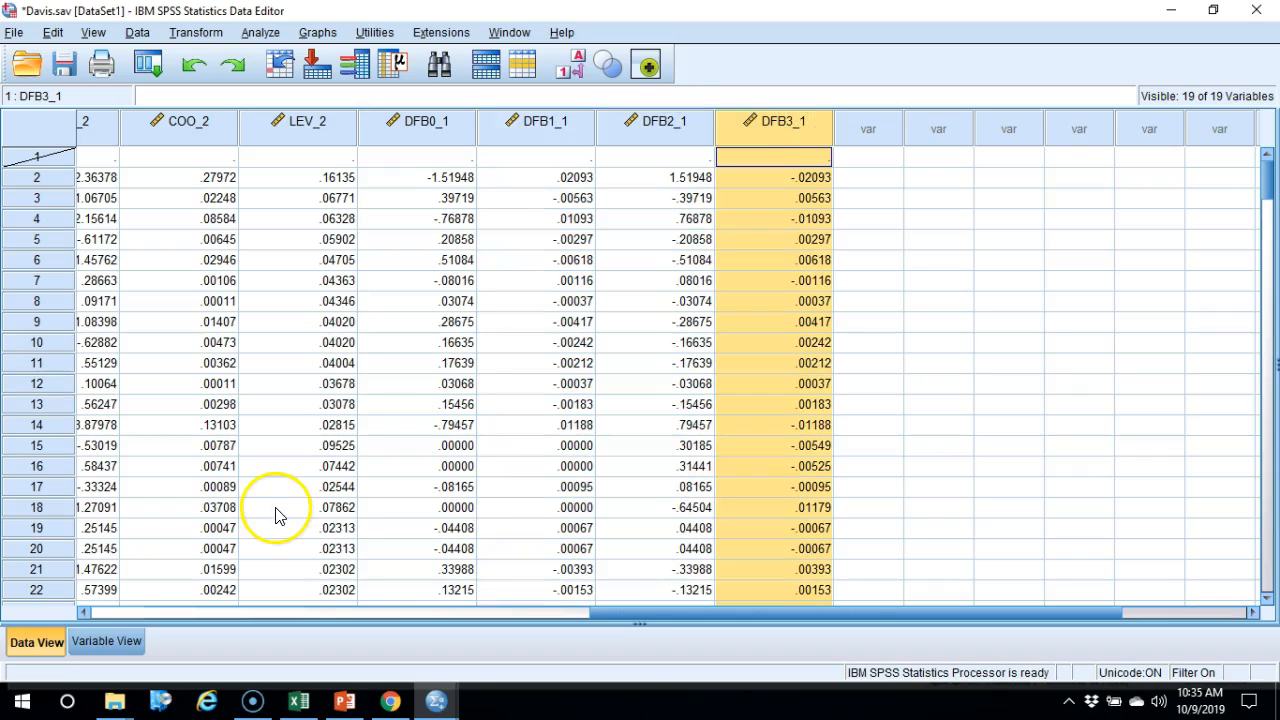
Review the coefficients, collinearity diagnostics and residuals statistics of the filtered regression in the output
mouse_move(436, 699)
click(385, 632)
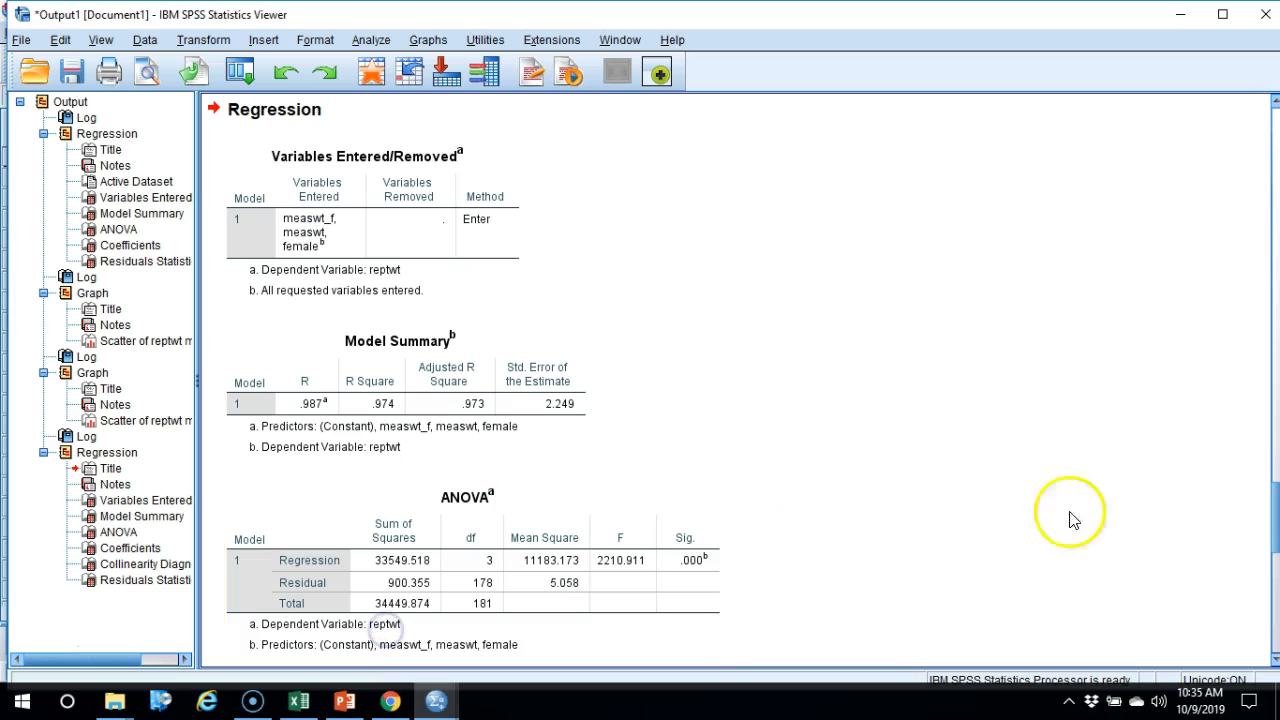
click(1275, 595)
mouse_move(1275, 595)
mouse_down()
mouse_move(1275, 606)
mouse_move(1275, 589)
mouse_up()
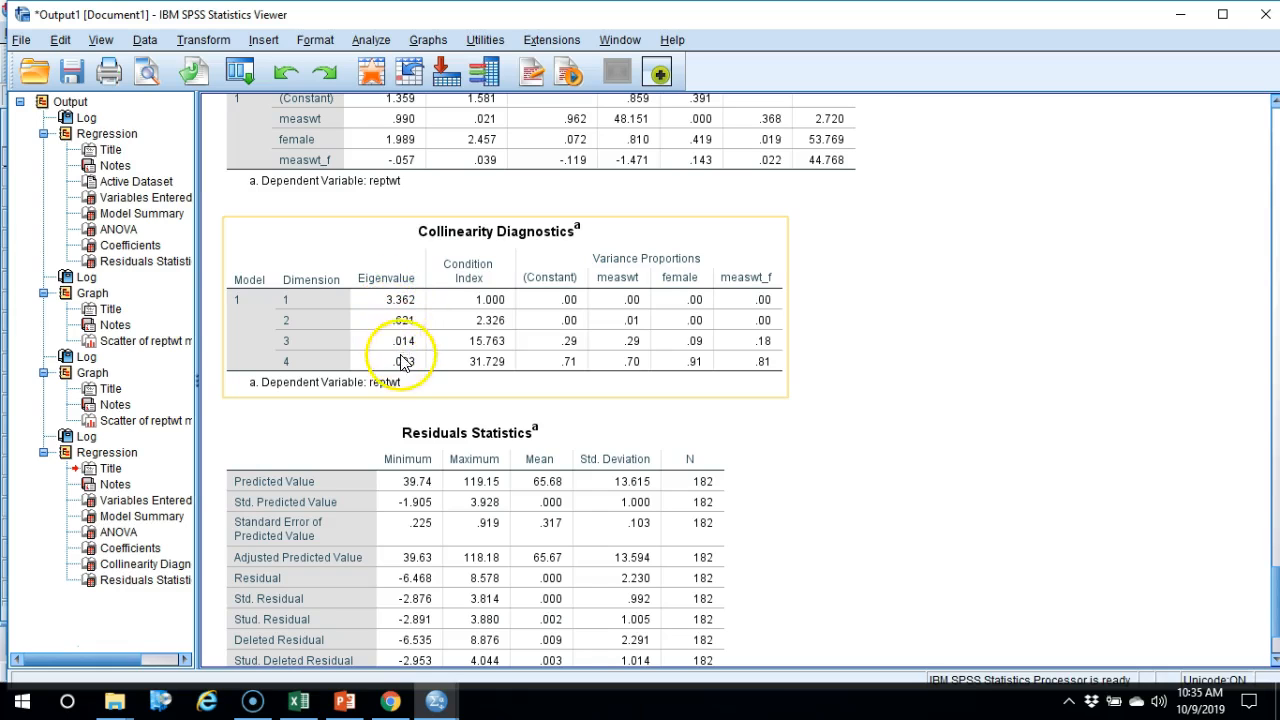
Remove the VAR00001 filter from the Davis.sav data and select all cases
click(435, 702)
click(590, 637)
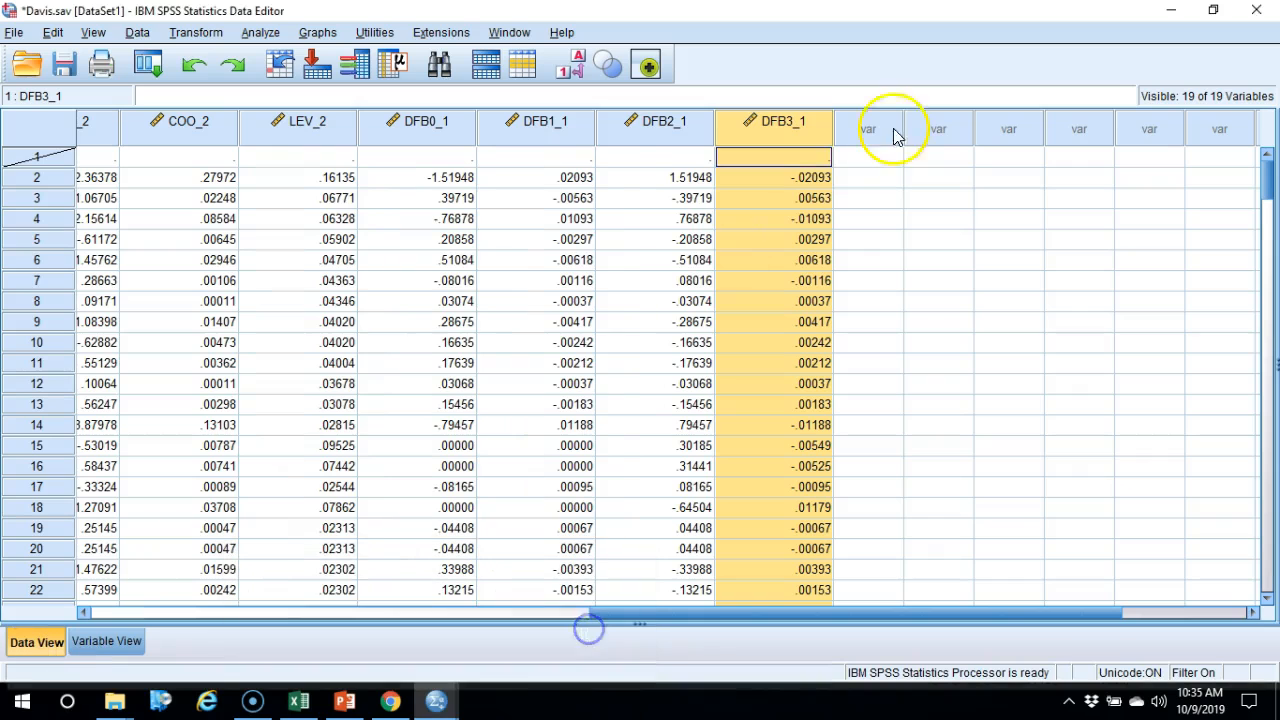
click(137, 32)
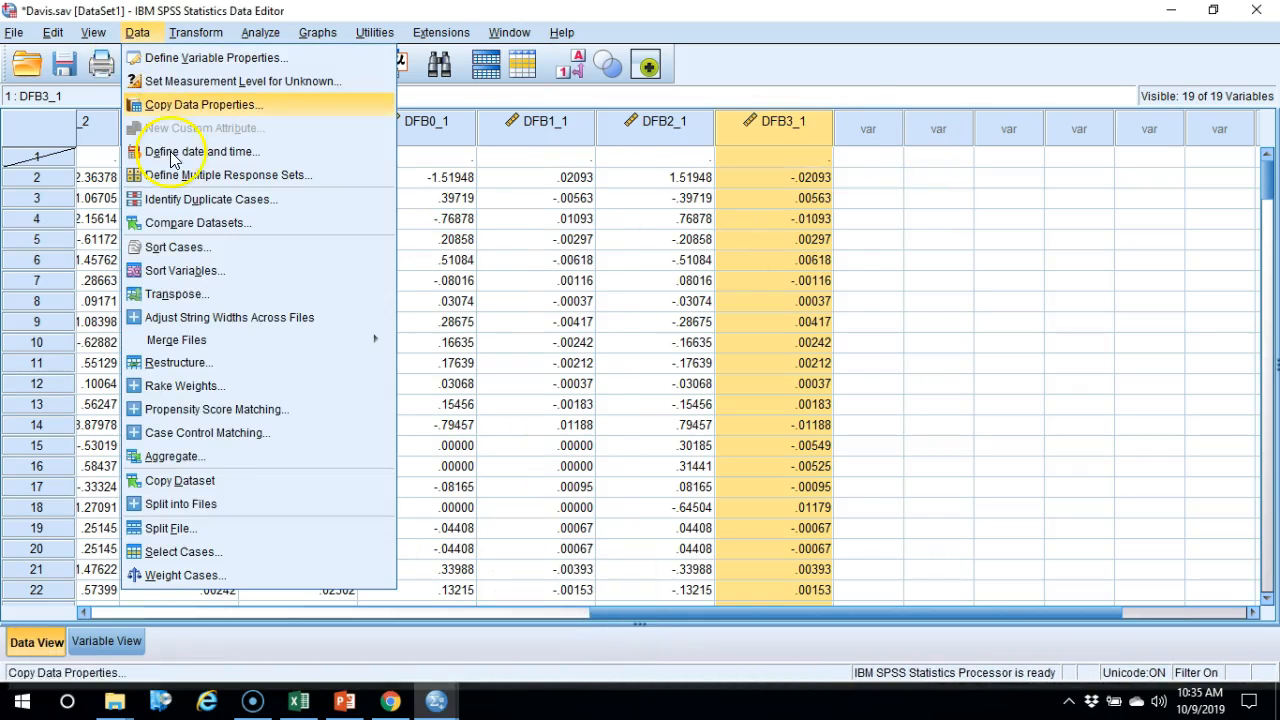
click(180, 551)
click(668, 393)
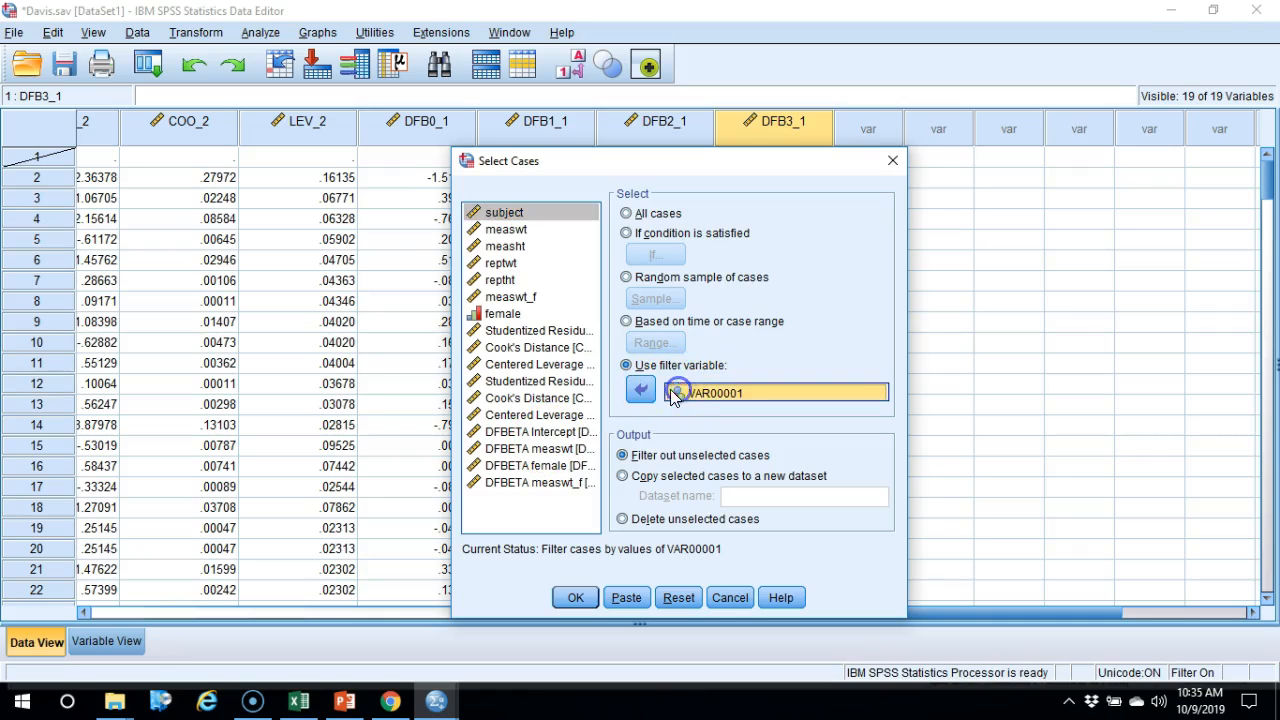
click(641, 390)
click(626, 214)
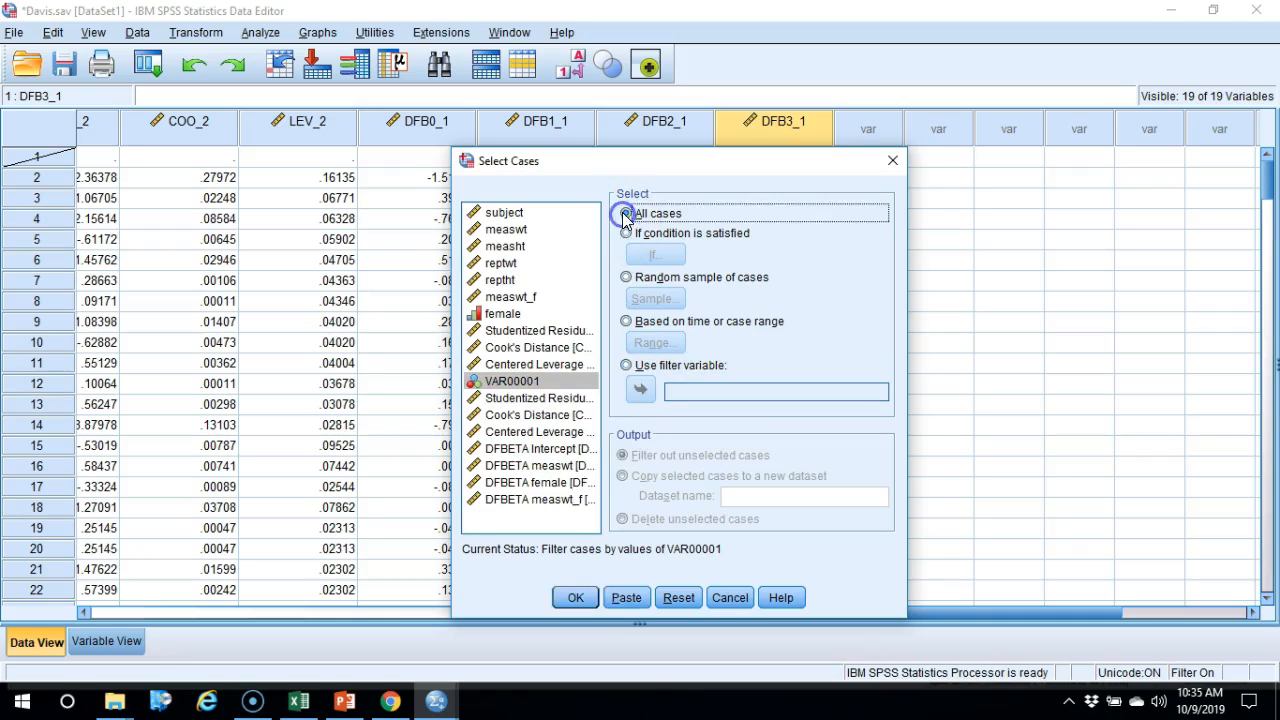
click(576, 597)
Rerun the linear regression of reptwt on measwt, female and measwt_f with all cases and review its coefficients and collinearity statistics
click(371, 42)
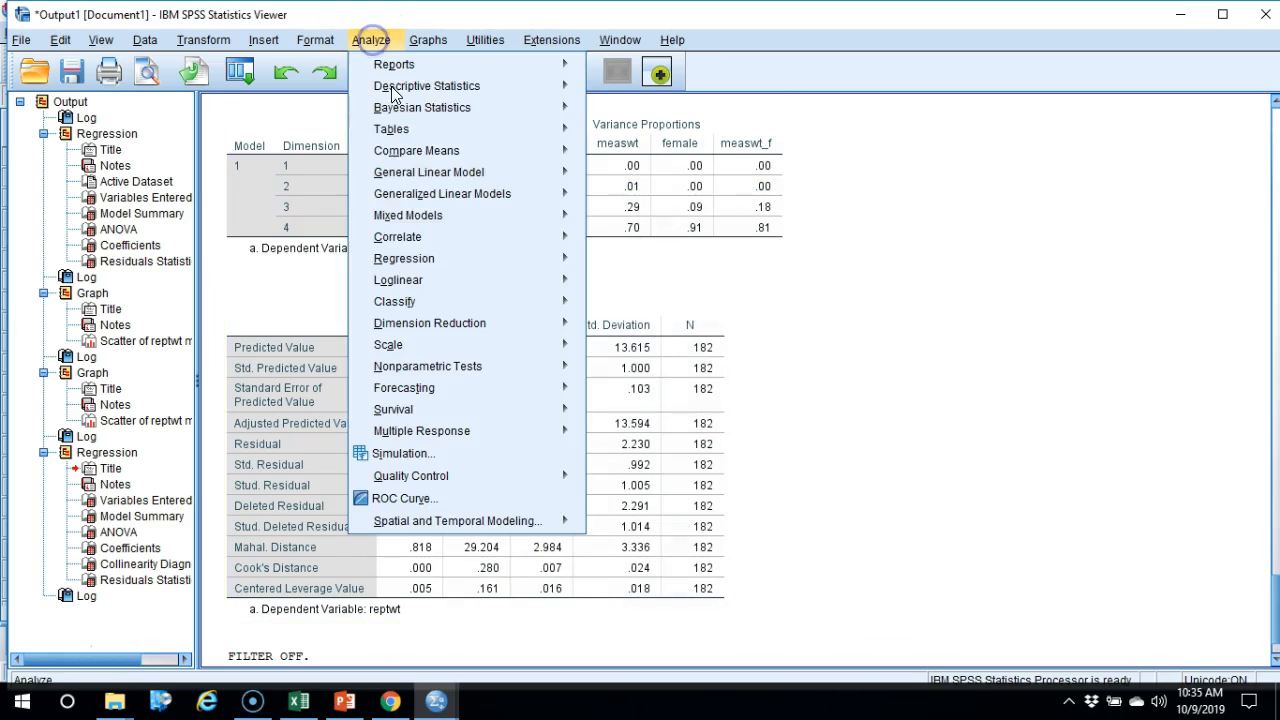
mouse_move(480, 262)
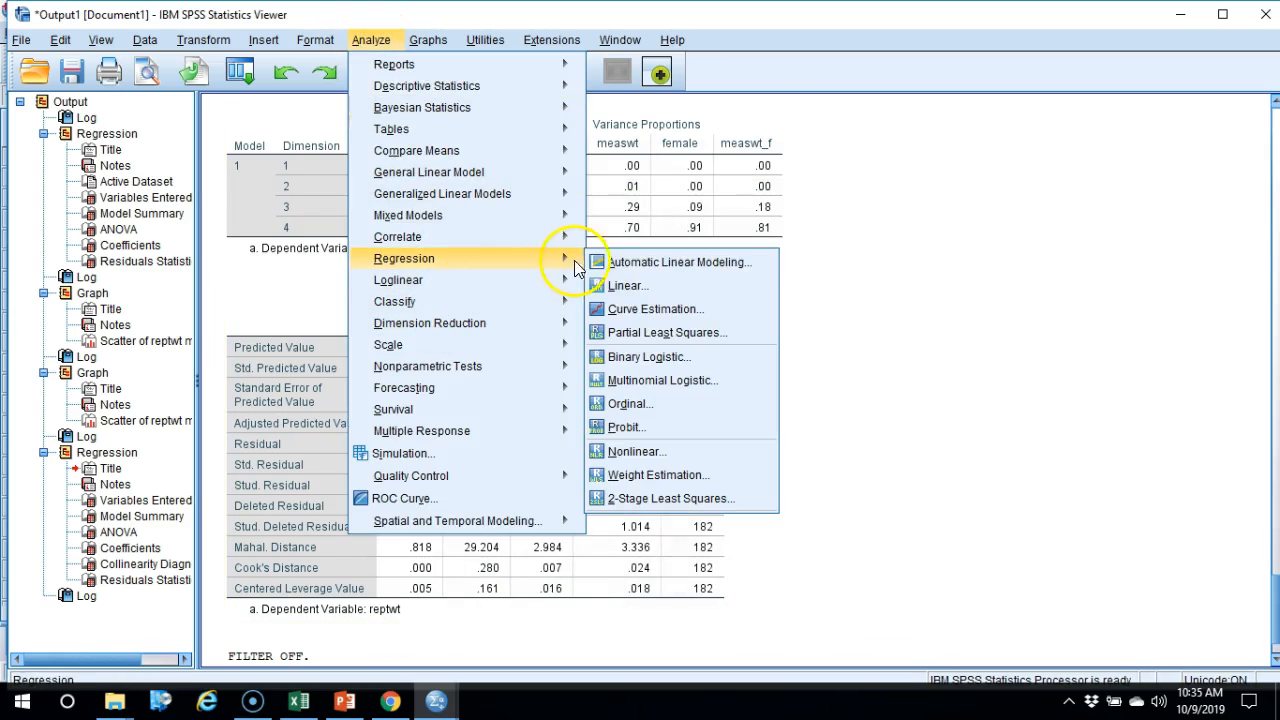
click(615, 282)
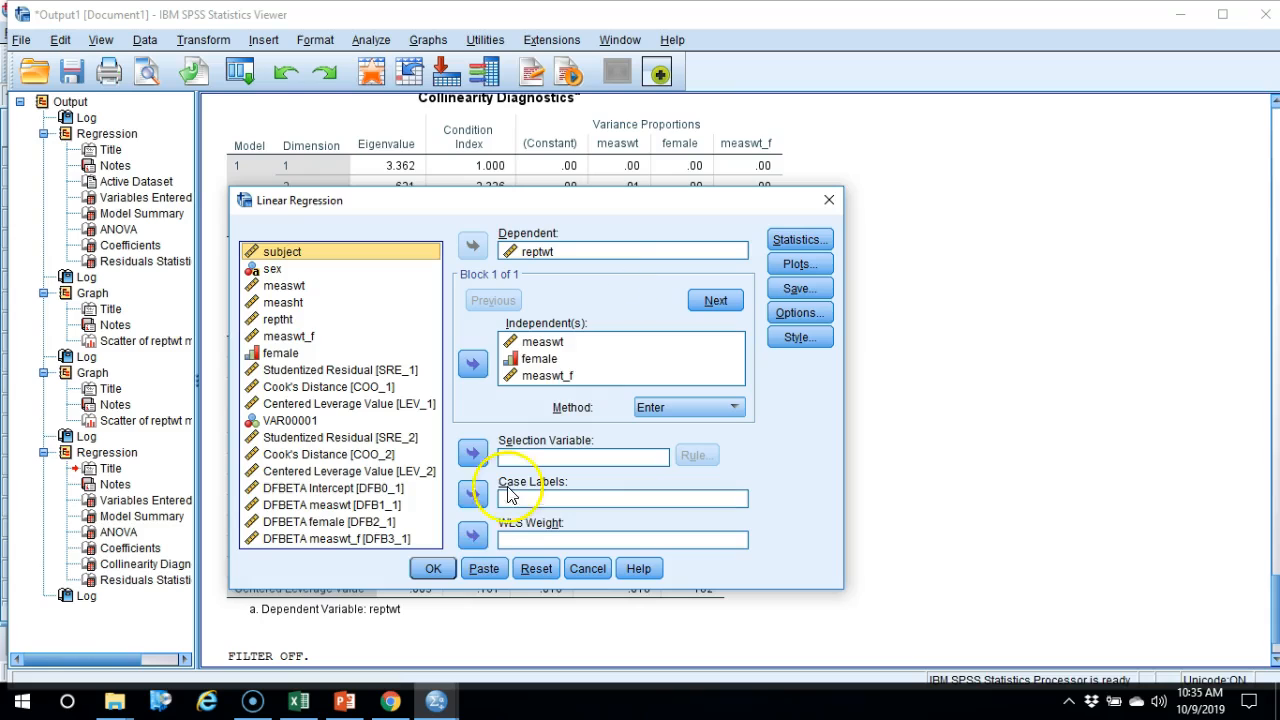
click(433, 568)
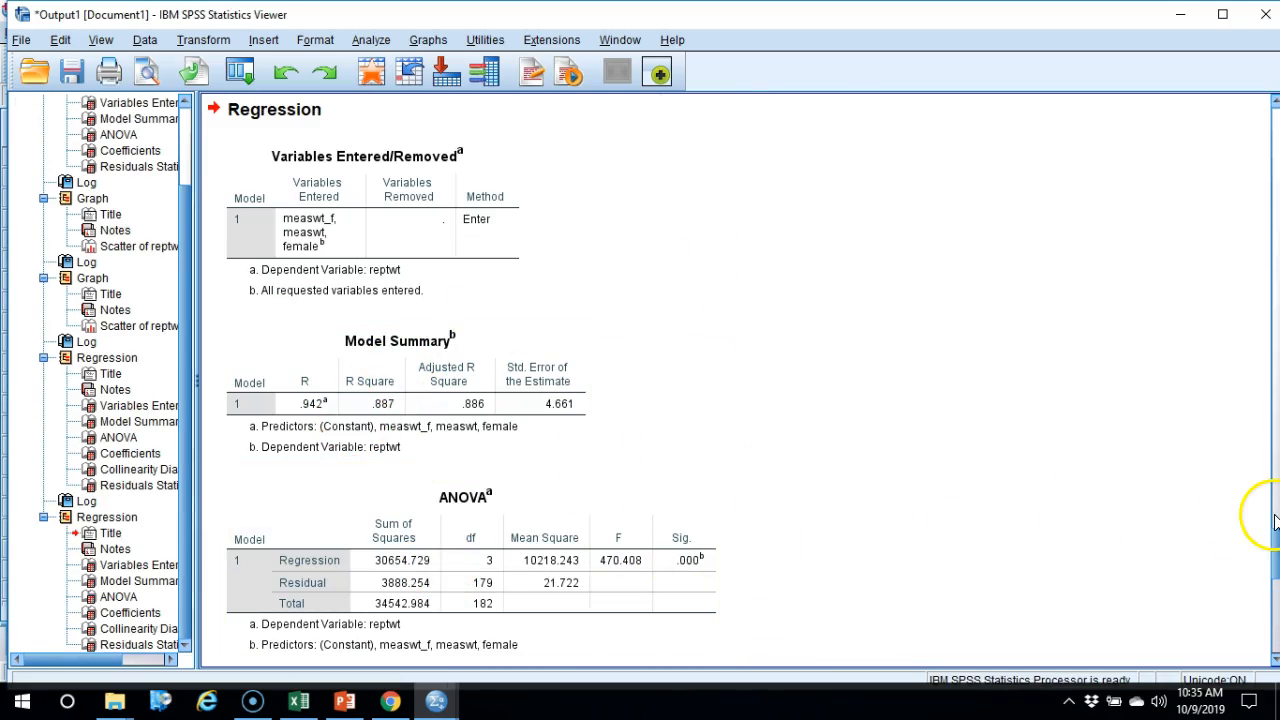
drag(1273, 548, 1273, 602)
Examine the studentized residual, Cook's distance and DFBETA columns saved from the all-cases regression, focusing on the first case
mouse_move(436, 701)
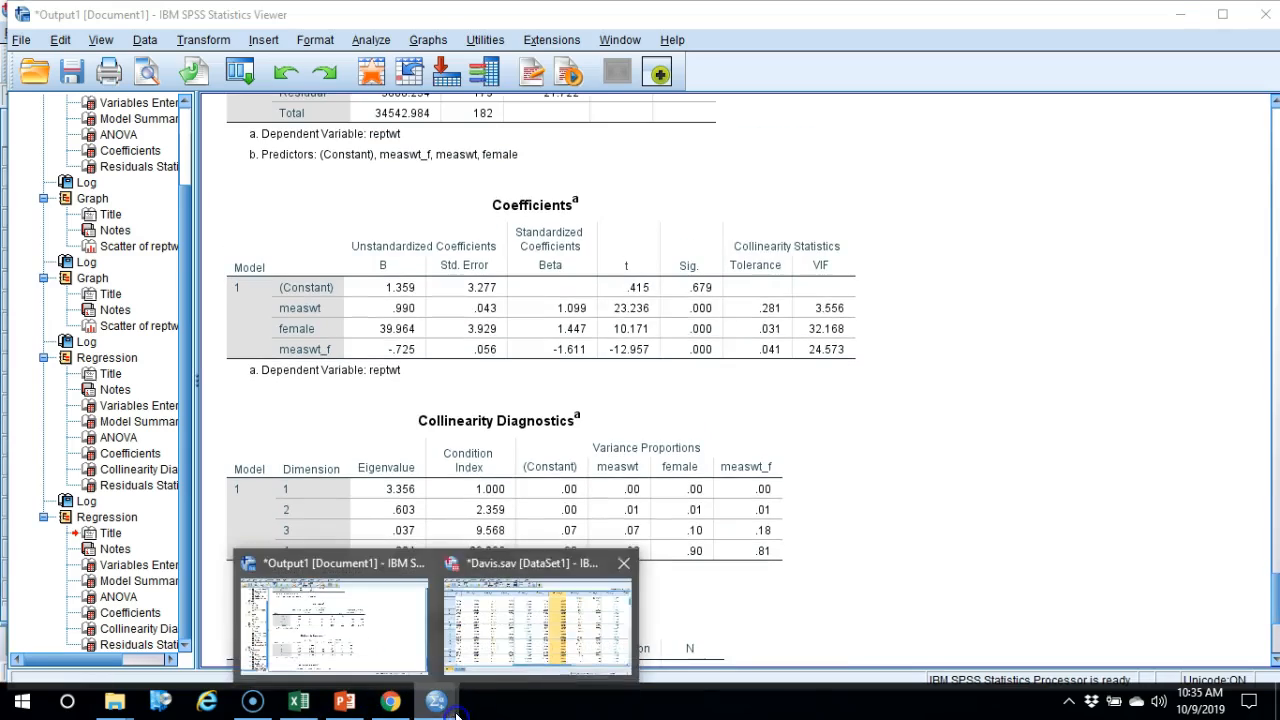
click(543, 673)
drag(729, 614, 997, 591)
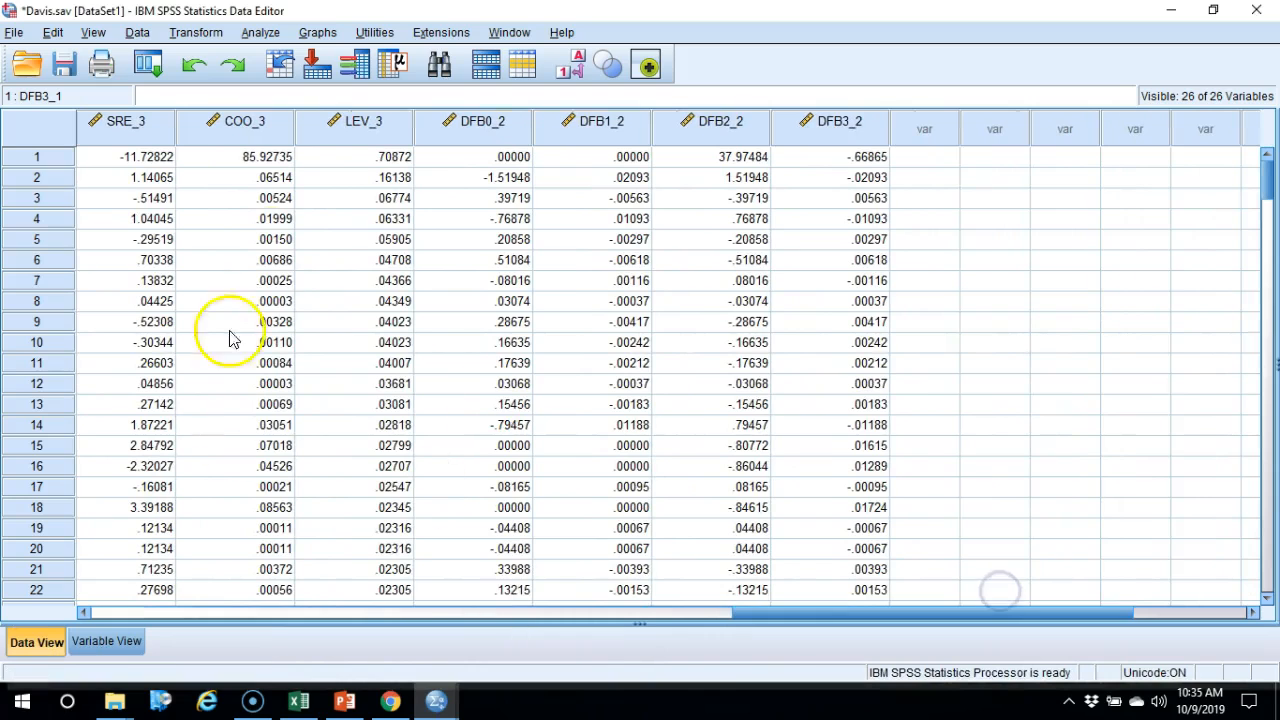
click(234, 121)
click(146, 121)
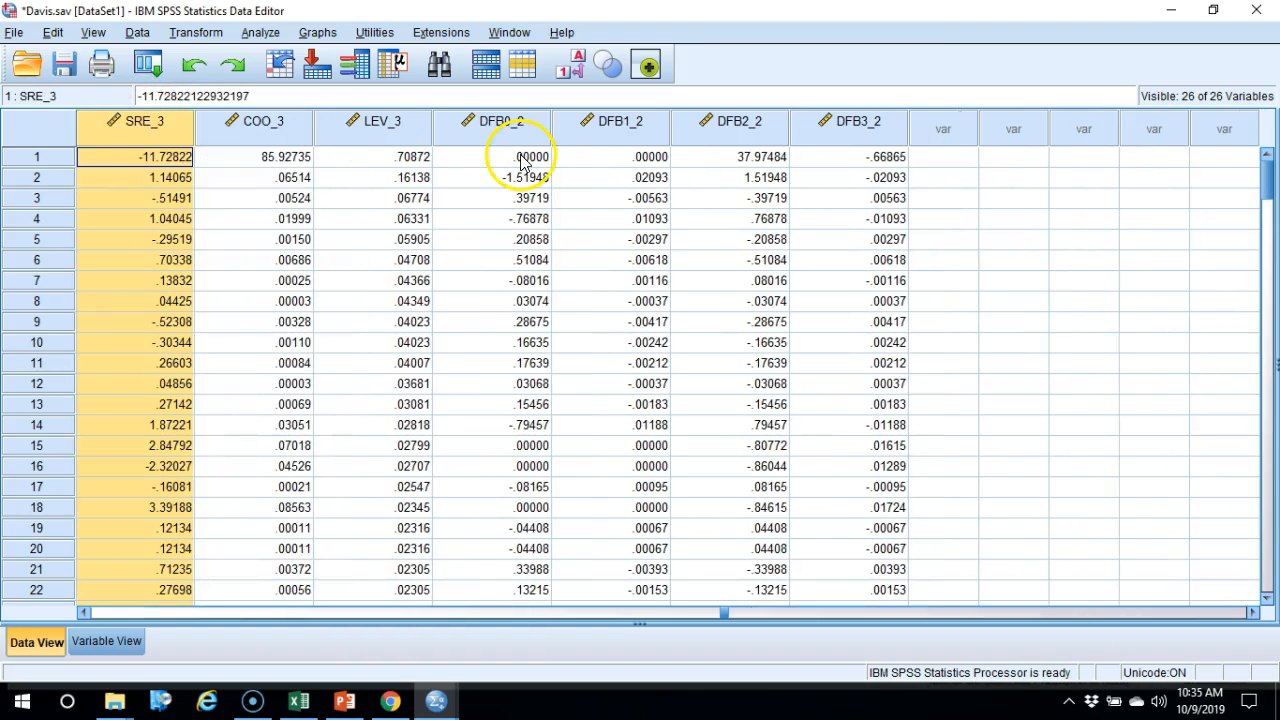
click(488, 127)
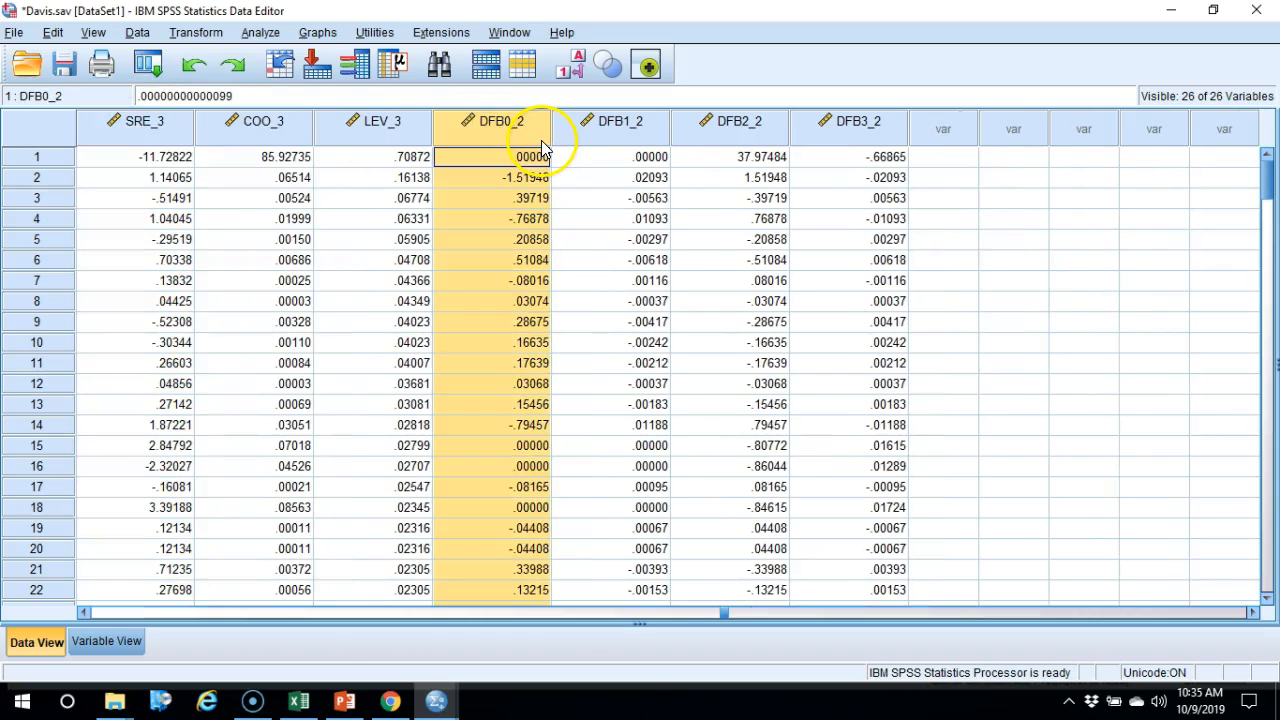
click(734, 134)
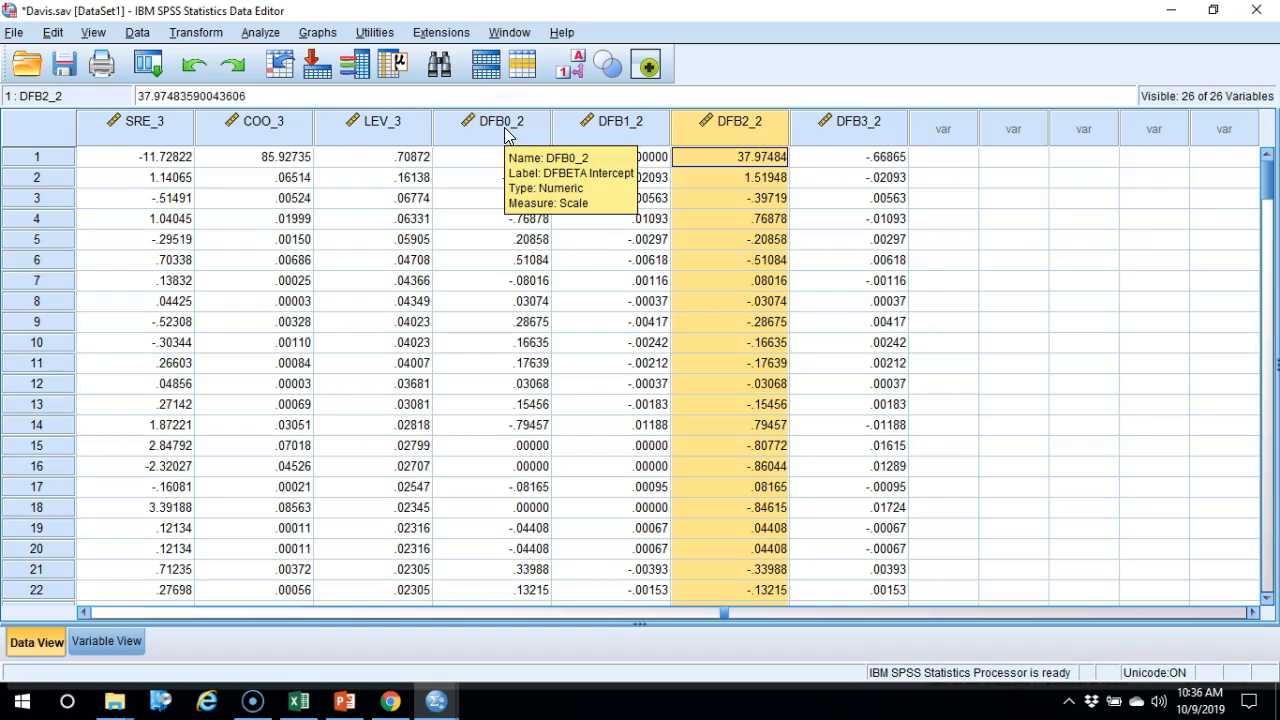
click(641, 121)
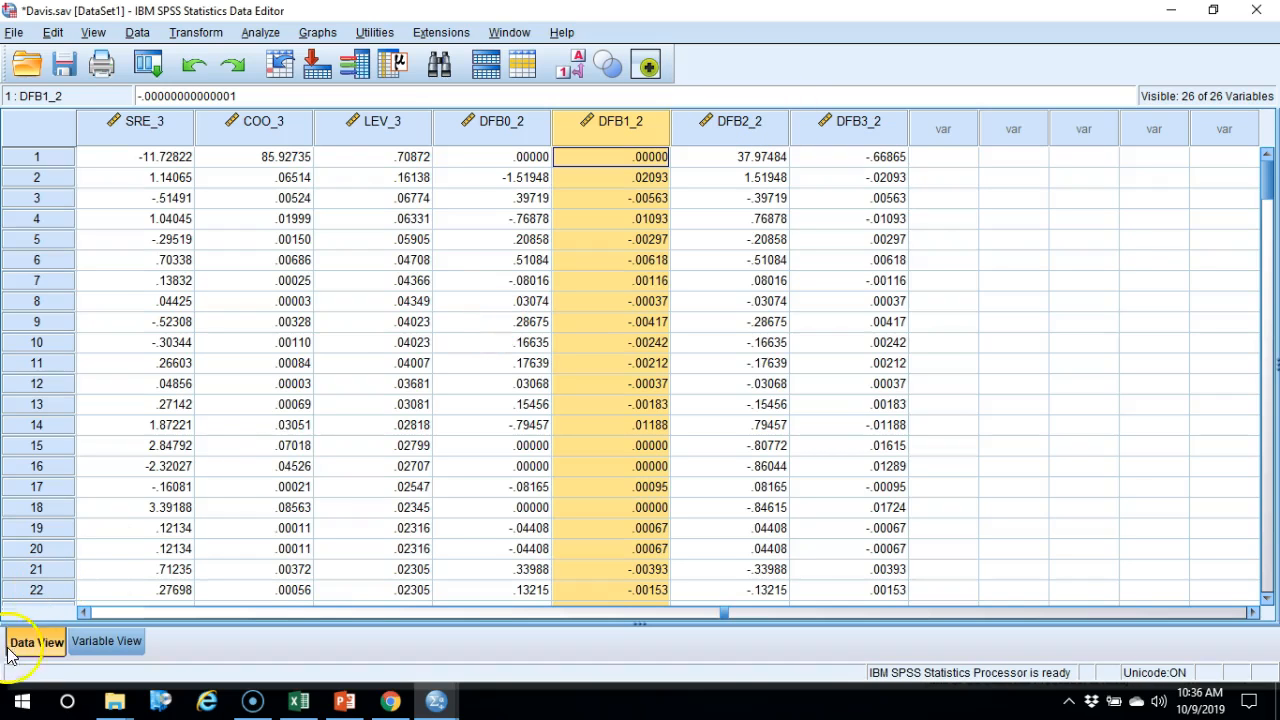
Review the Residuals Statistics table of the all-cases regression in the output
click(436, 700)
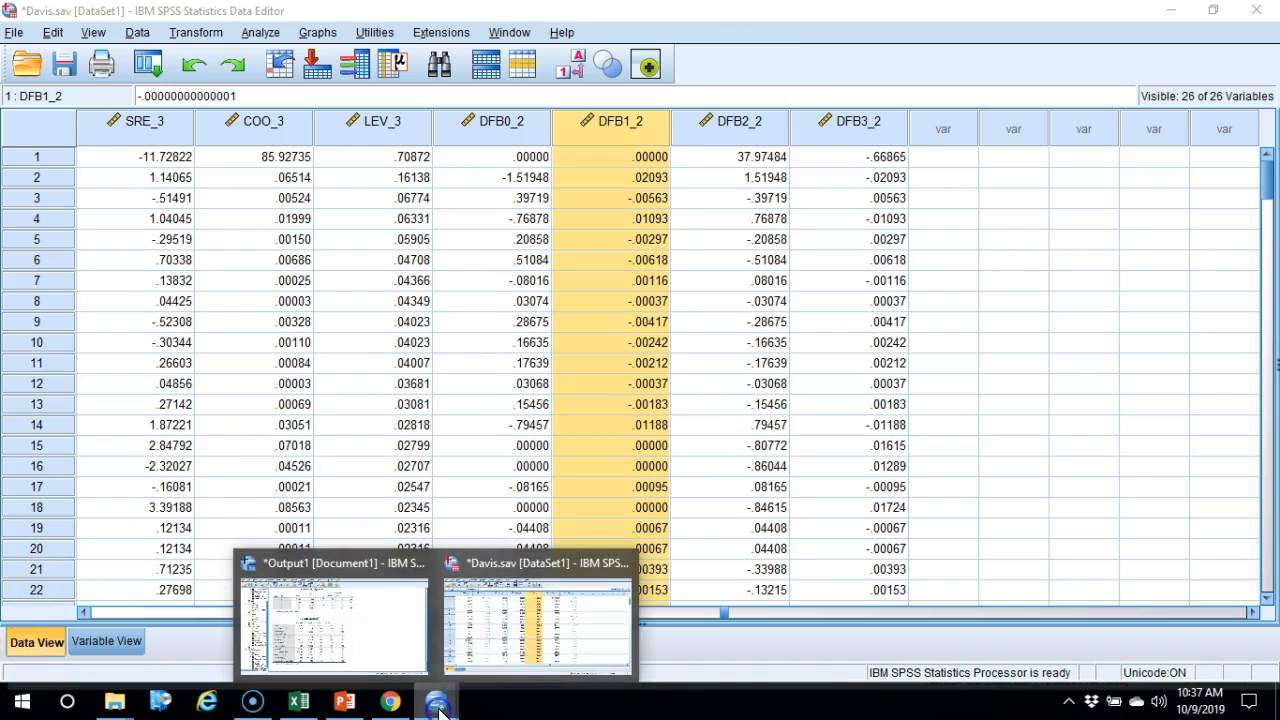
click(395, 630)
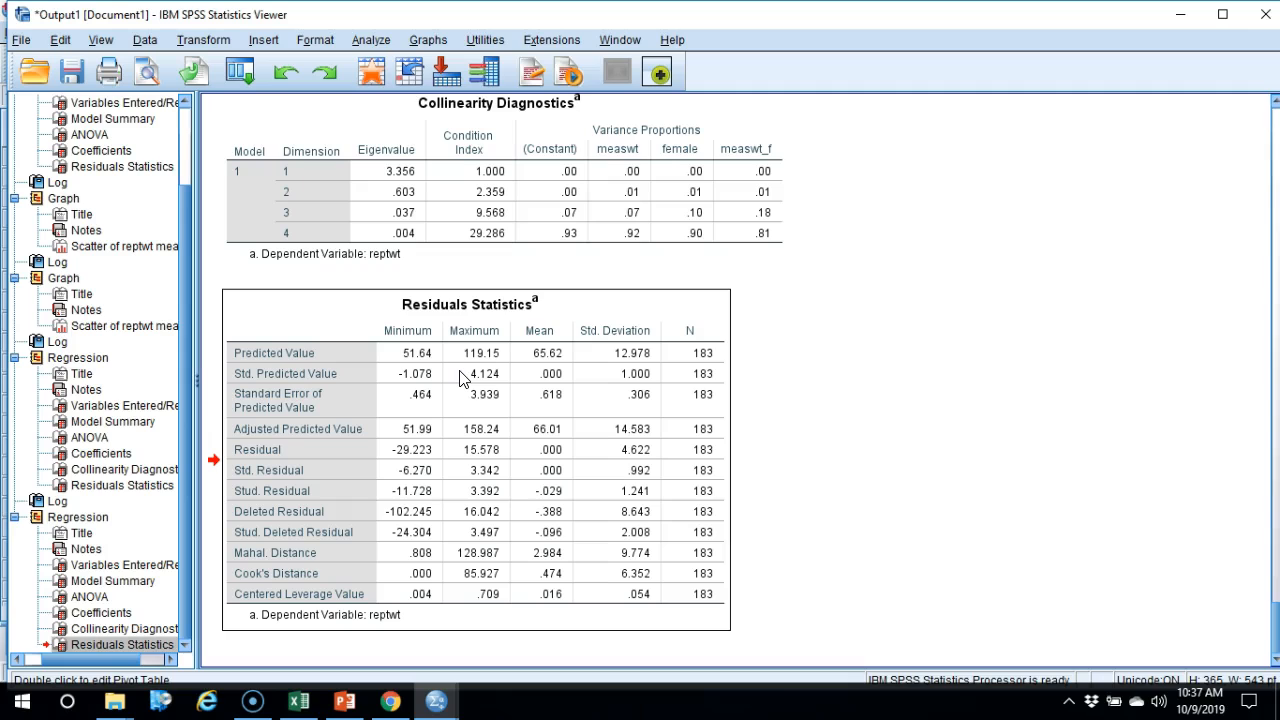
click(307, 551)
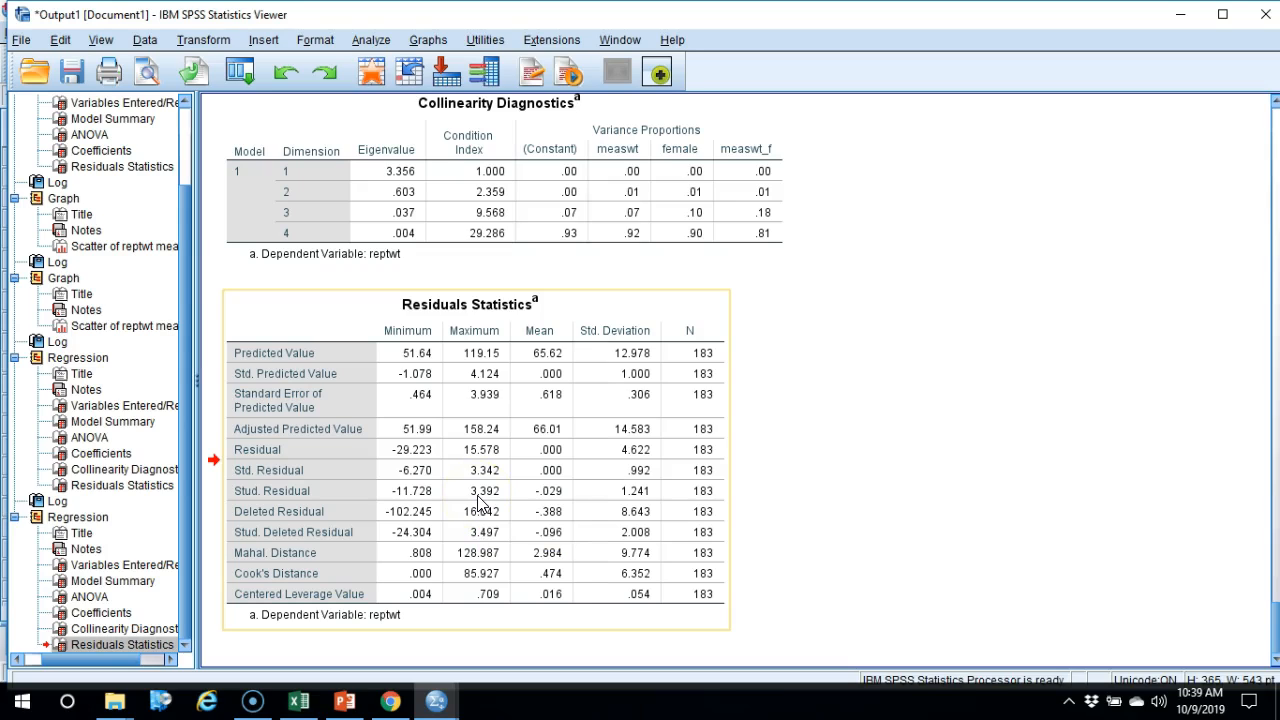
Change the reptwt value of the first case in the Davis.sav data to 156
mouse_move(430, 703)
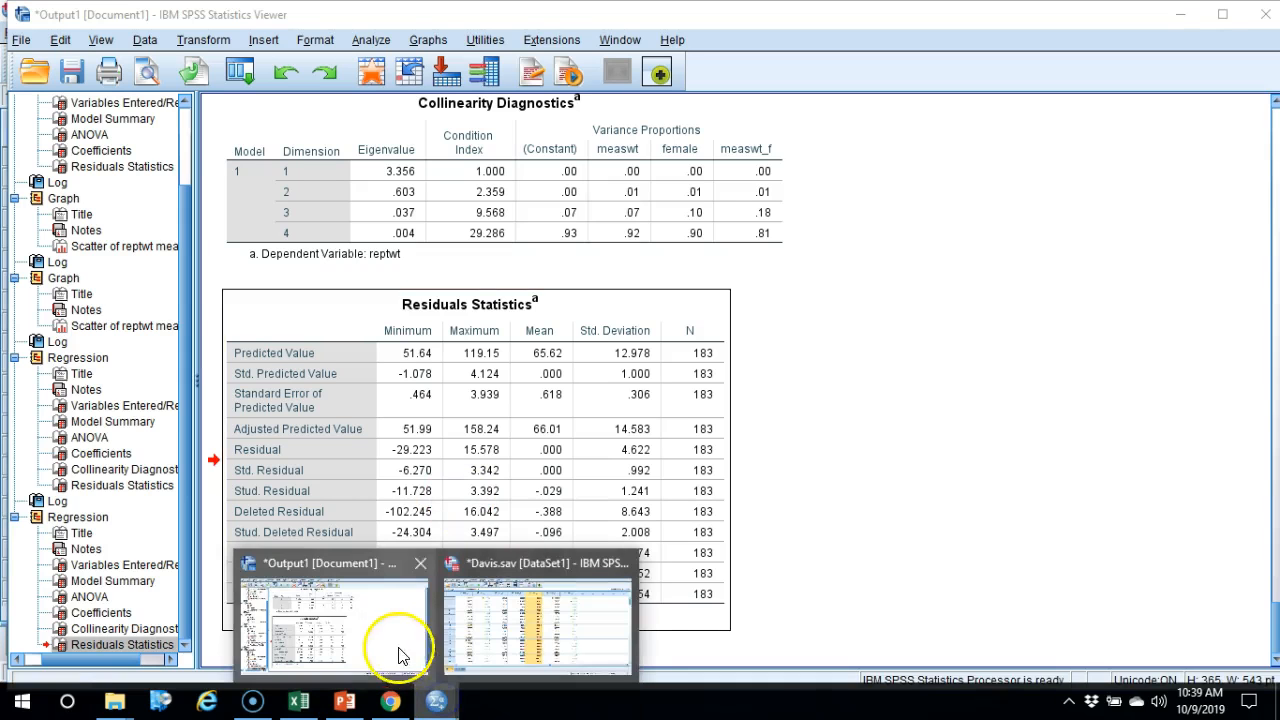
click(546, 638)
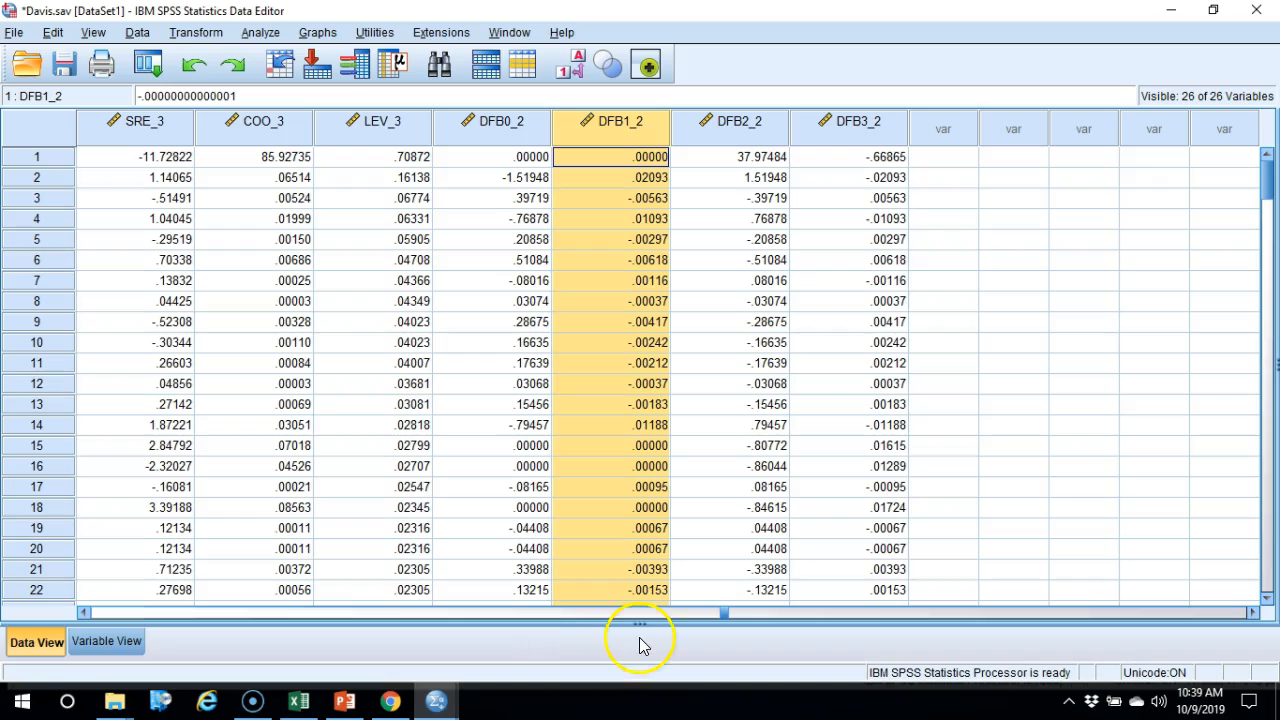
drag(562, 614, 206, 618)
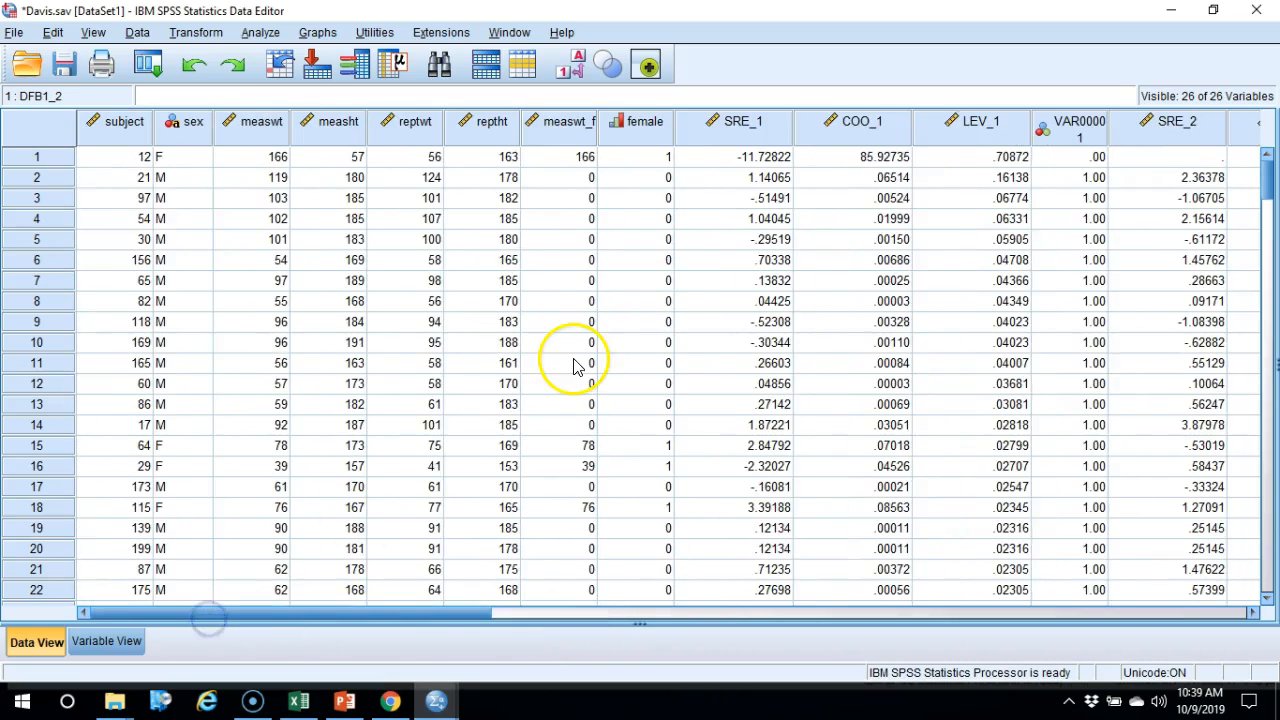
click(395, 167)
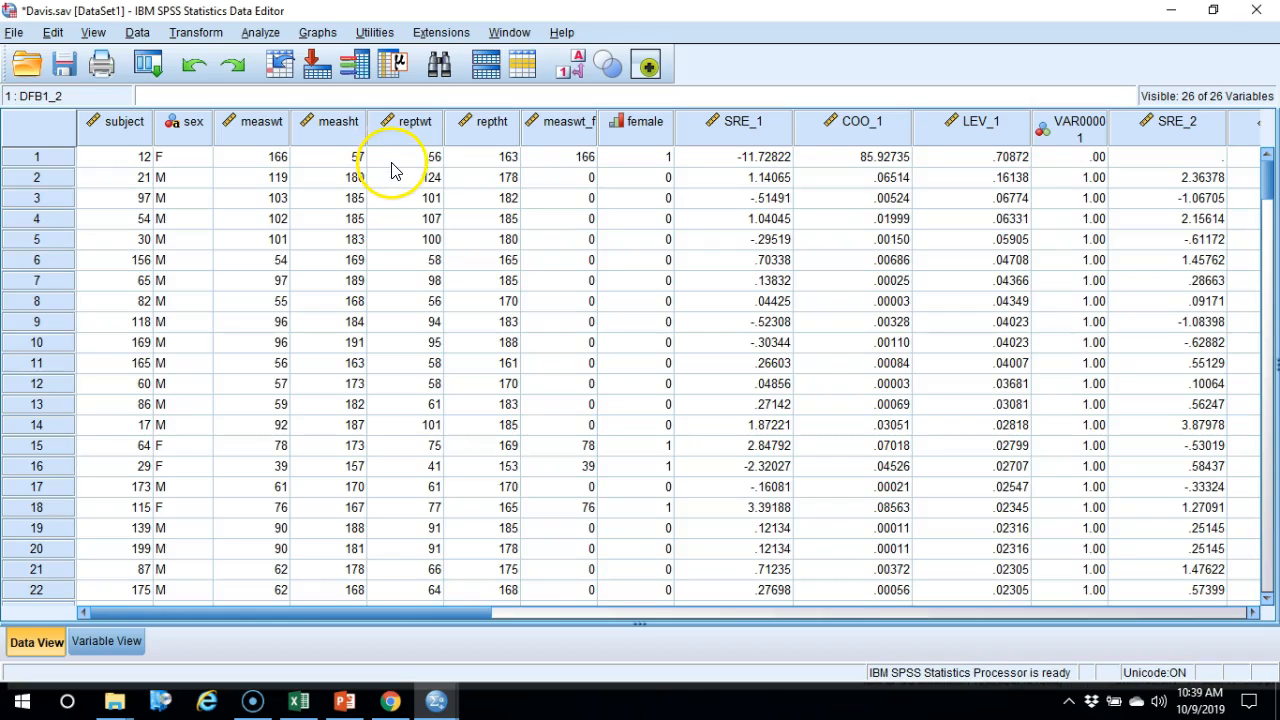
double_click(393, 162)
text(1)
click(422, 182)
click(421, 160)
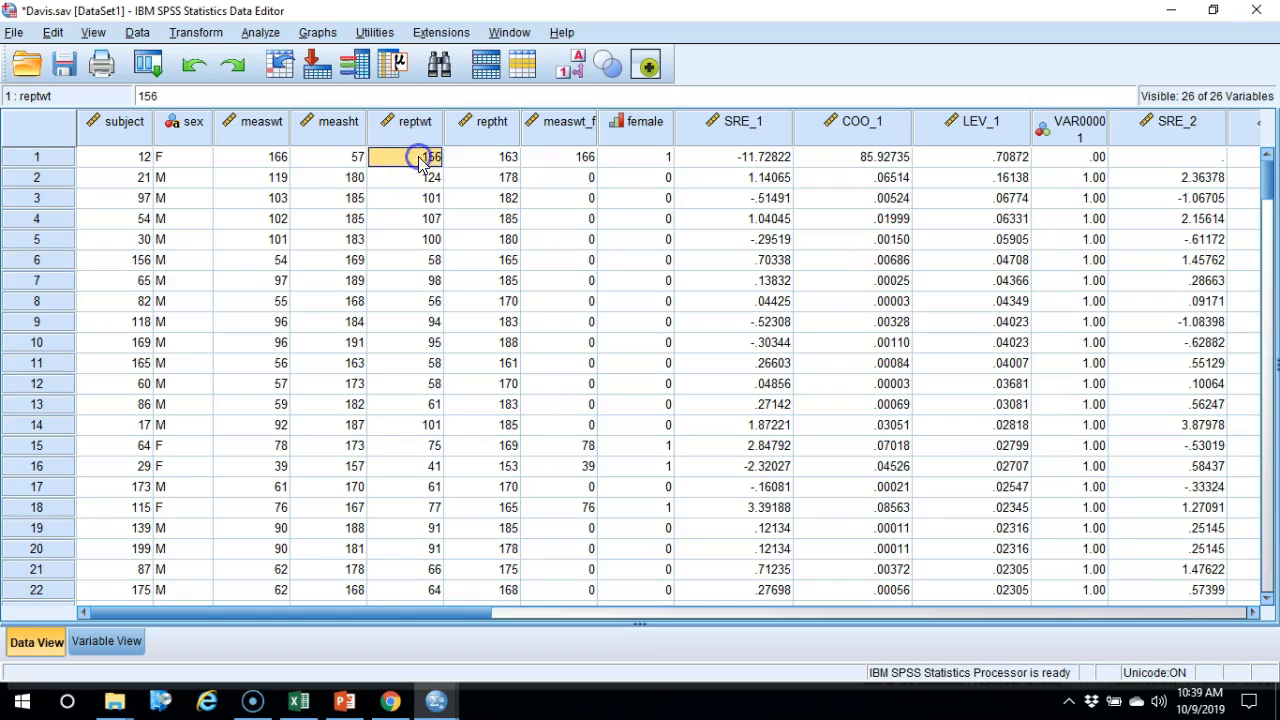